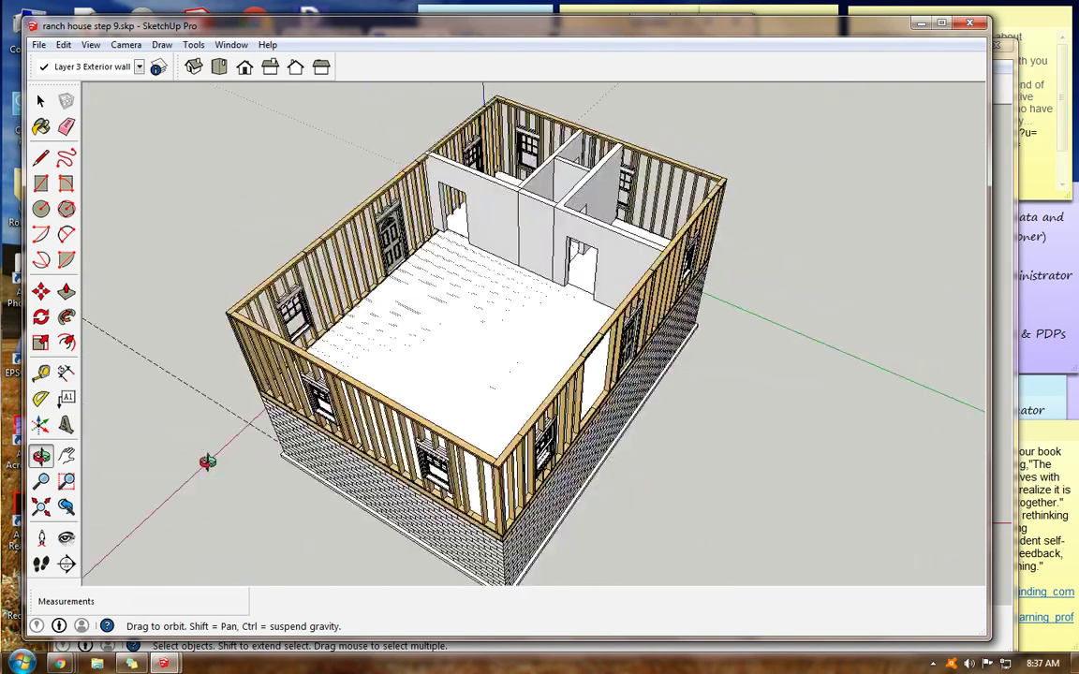
# - Inspect the framed ranch house model from different sides and bring up the lumberyard document
pyautogui.moveTo(516, 191); pyautogui.dragTo(482, 248)
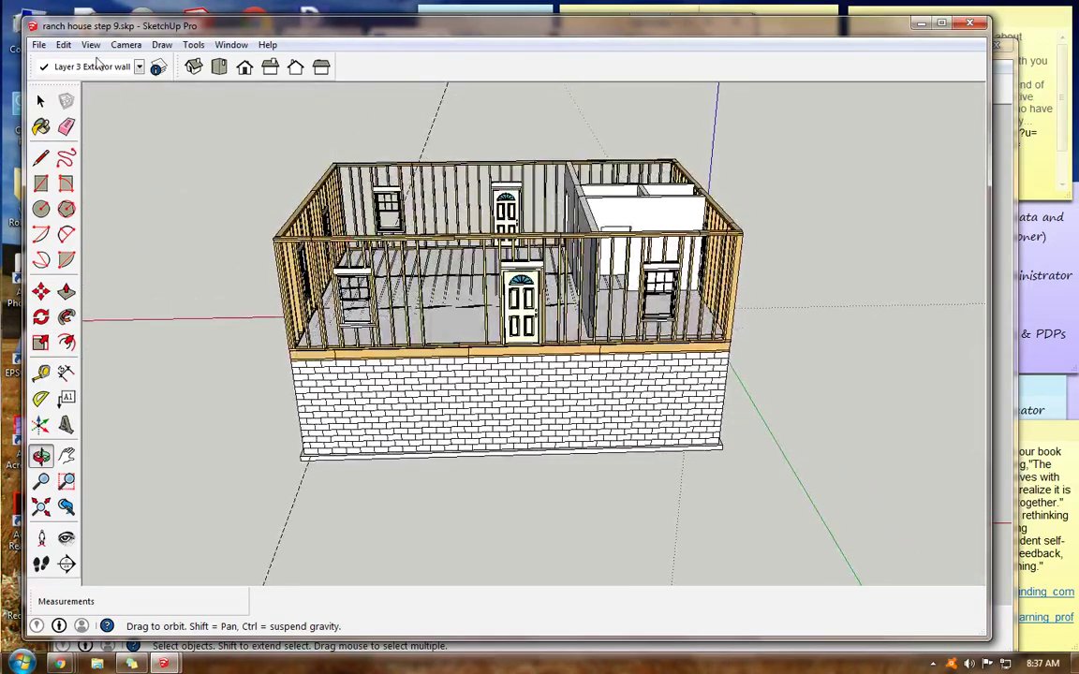
pyautogui.click(919, 24)
pyautogui.click(854, 62)
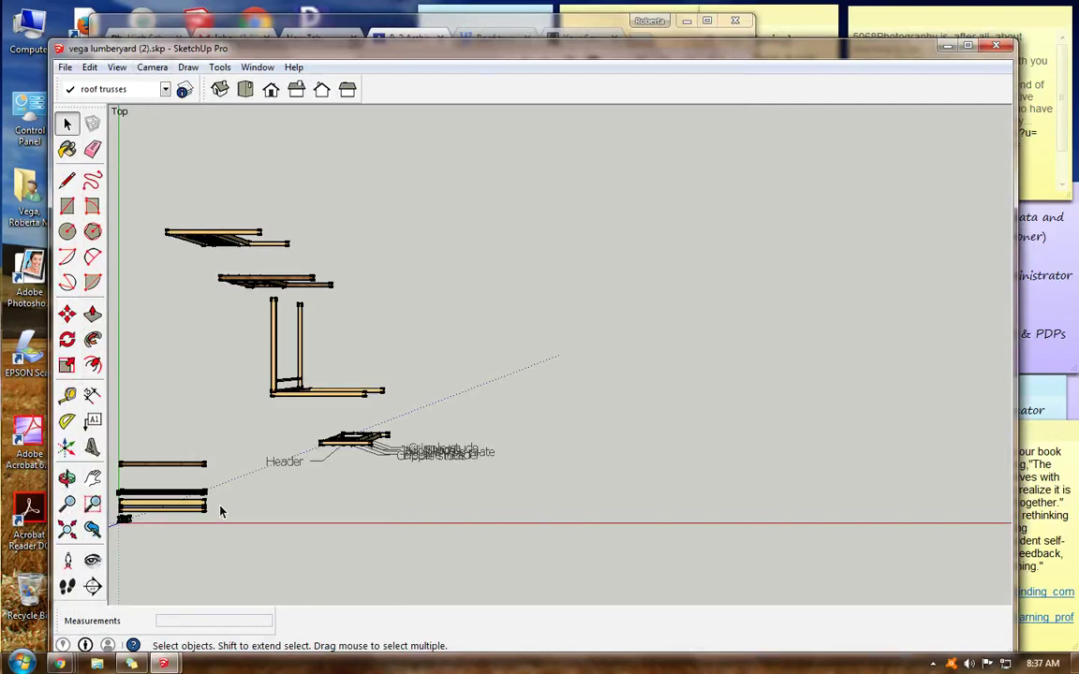
# - Switch to Chrome and read the Ranch House Step 10 roof instructions down to the attached files
pyautogui.click(398, 27)
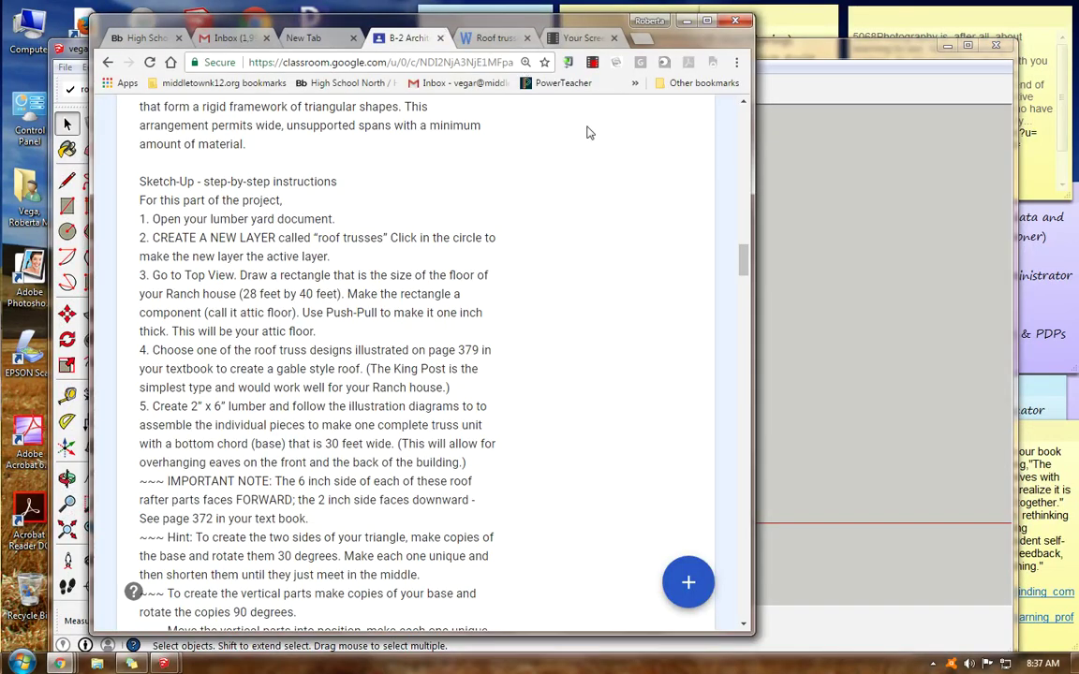
pyautogui.moveTo(742, 266)
pyautogui.mouseDown()
pyautogui.moveTo(736, 159)
pyautogui.moveTo(736, 258)
pyautogui.mouseUp()
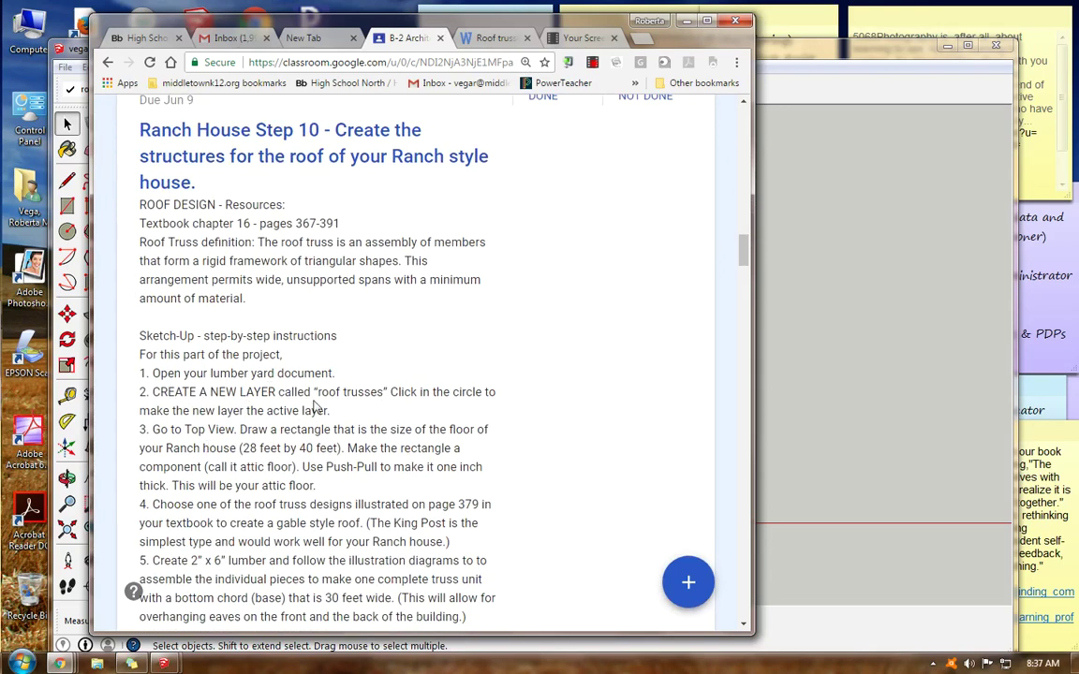
pyautogui.moveTo(743, 249); pyautogui.dragTo(731, 323)
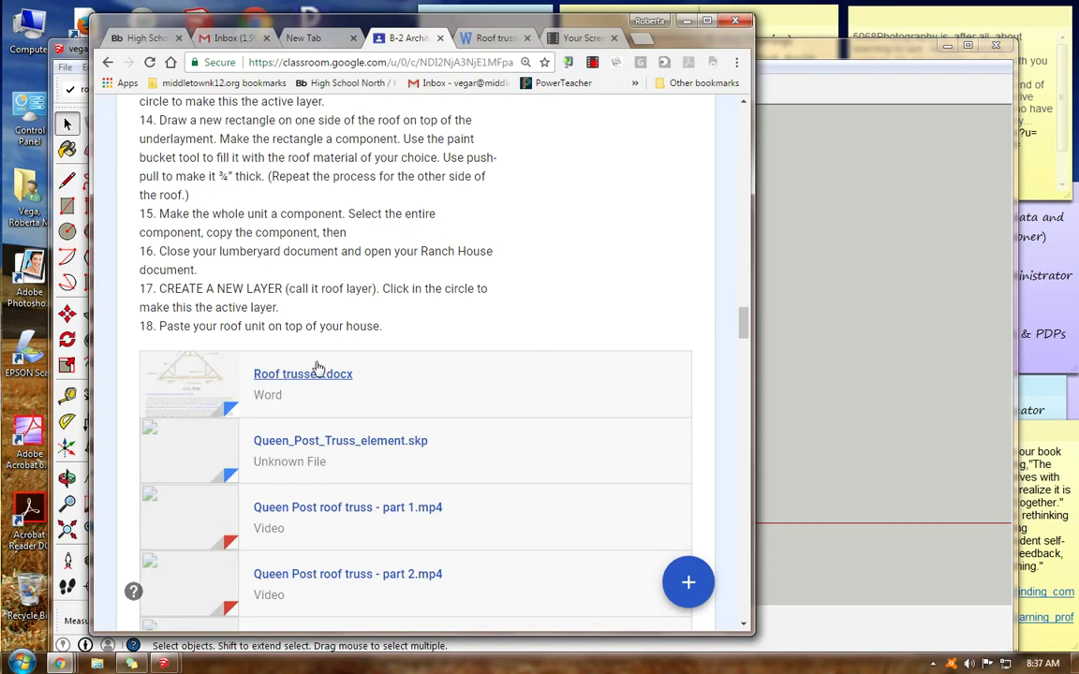
# - Look through Roof trusses.docx, examining the attic truss diagram, the queen post truss section and the numbered project steps
pyautogui.click(482, 38)
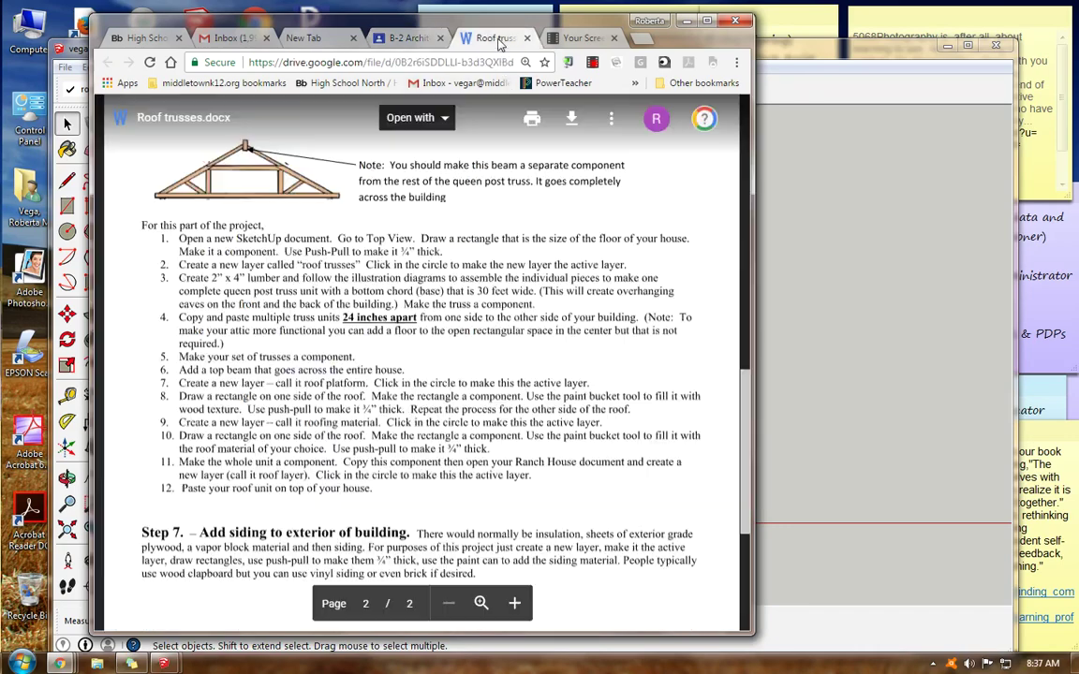
pyautogui.scroll(10, 737, 382)
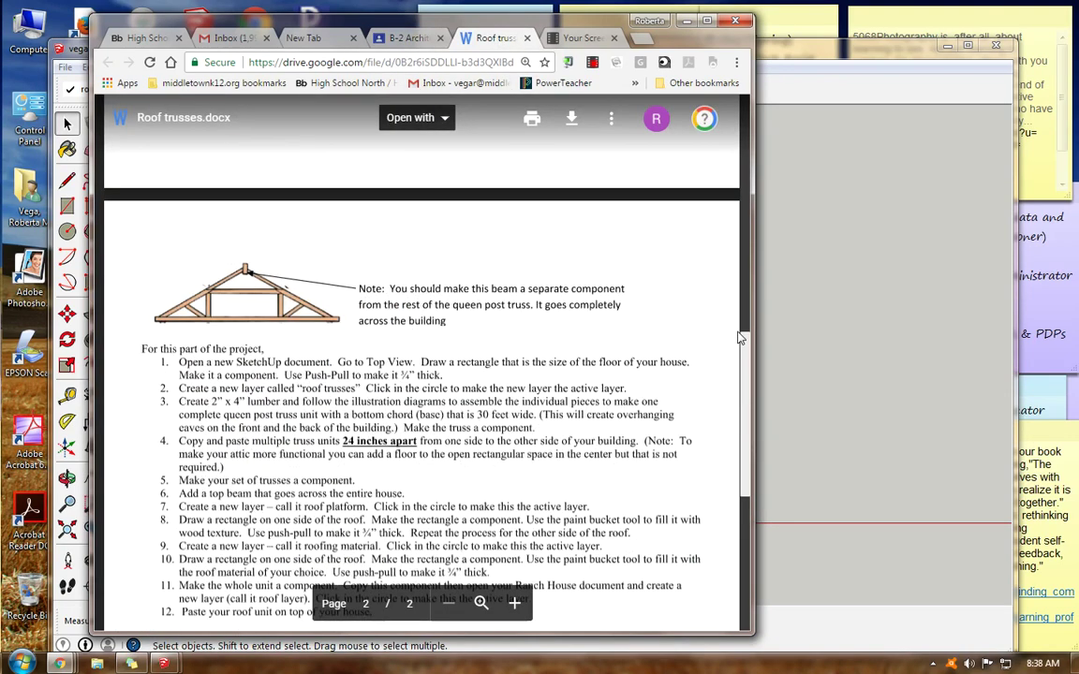
pyautogui.scroll(3, 720, 188)
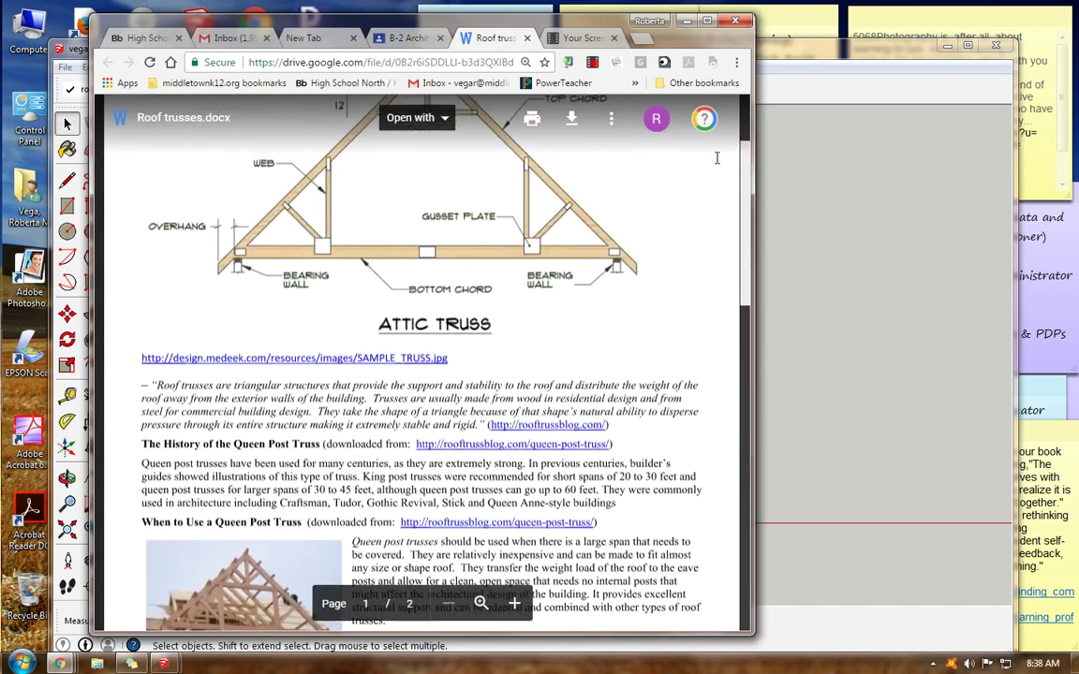
pyautogui.scroll(-3, 701, 203)
pyautogui.scroll(-10, 701, 202)
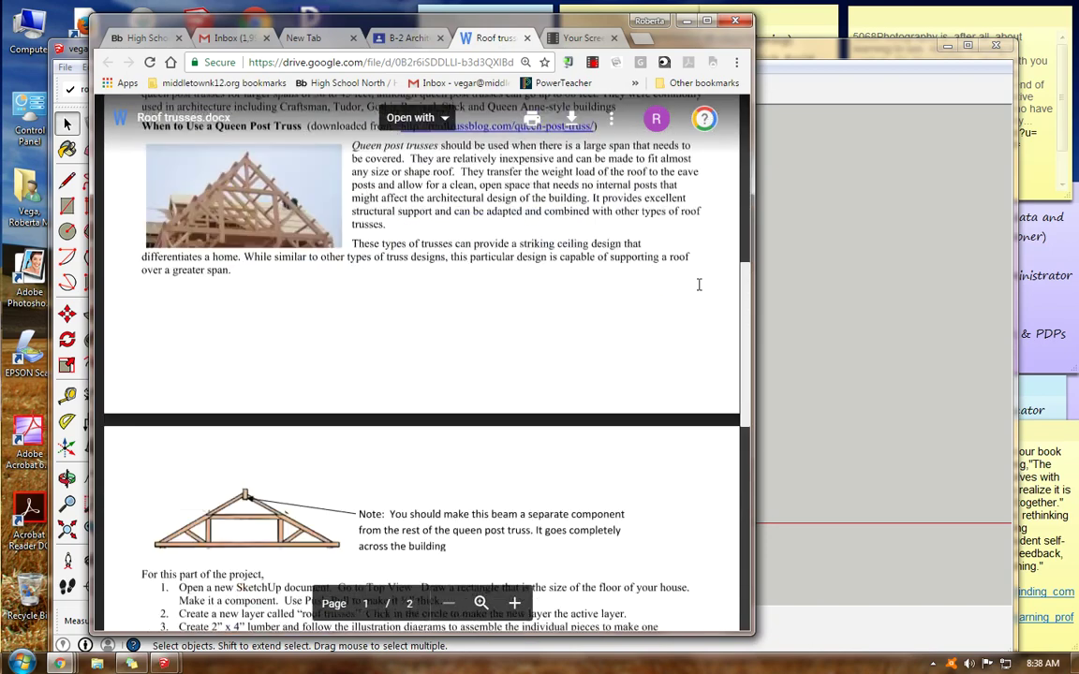
pyautogui.scroll(12, 695, 503)
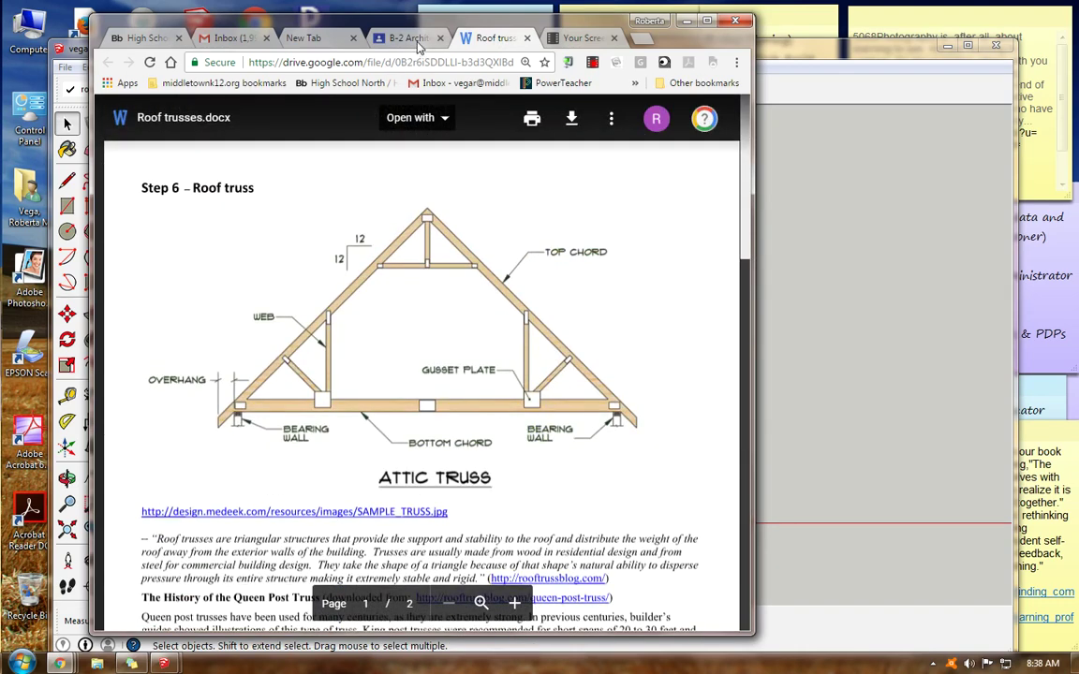
# - Review the assignment's SketchUp instructions from the end back to the beginning and return to the lumberyard document in SketchUp
pyautogui.click(412, 39)
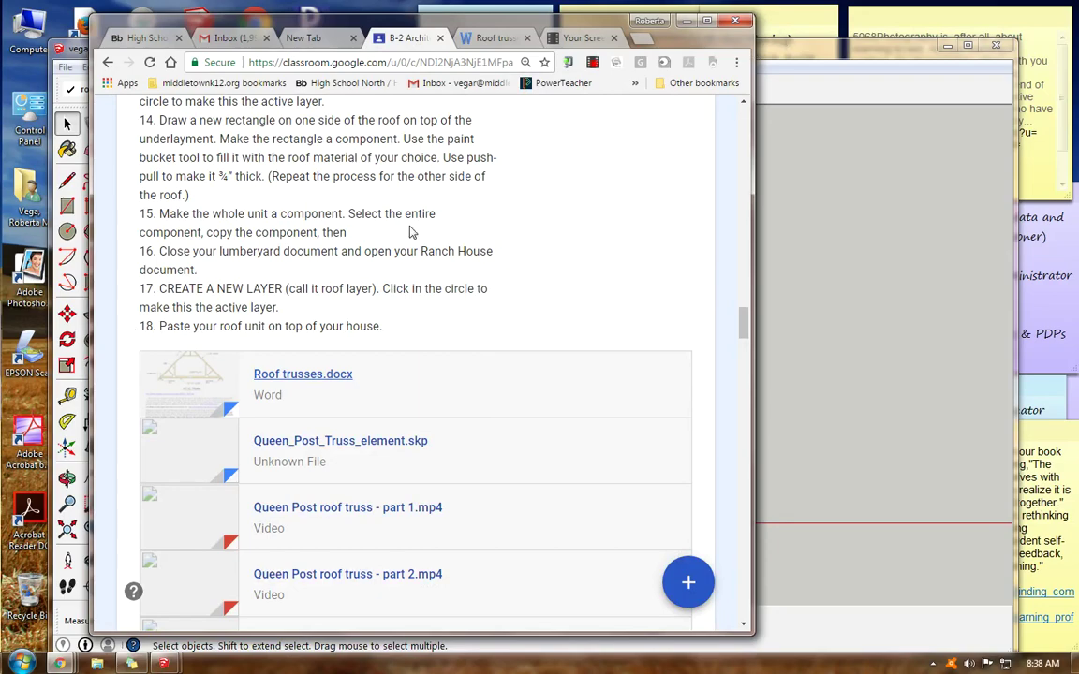
pyautogui.scroll(1, 414, 225)
pyautogui.scroll(1, 699, 308)
pyautogui.scroll(6, 737, 292)
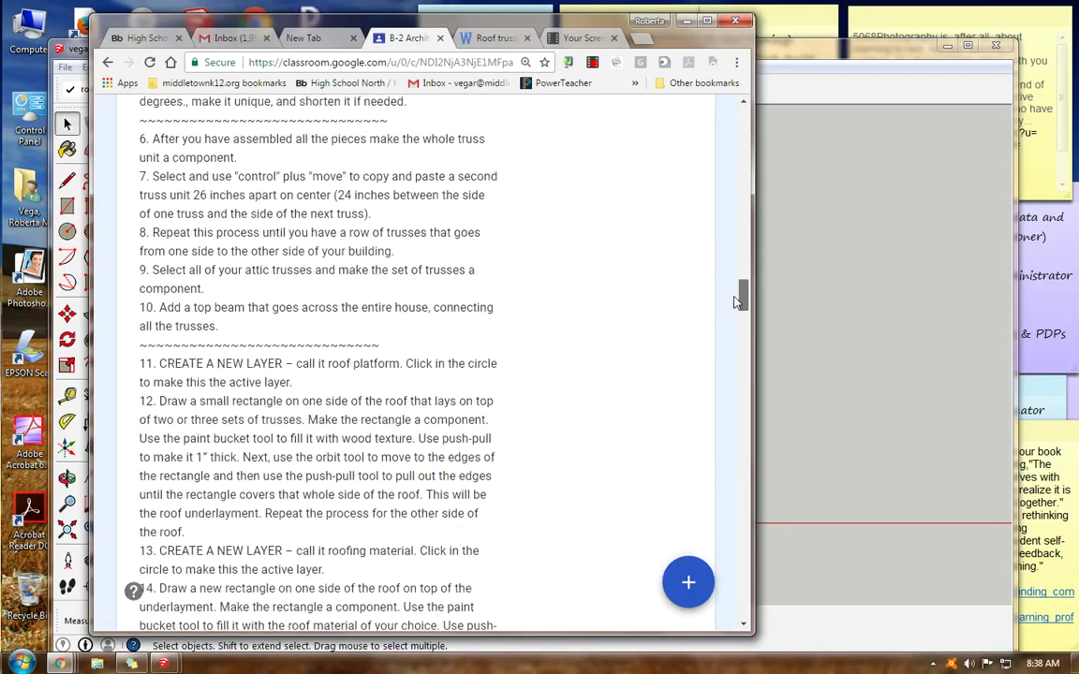
pyautogui.scroll(7, 733, 289)
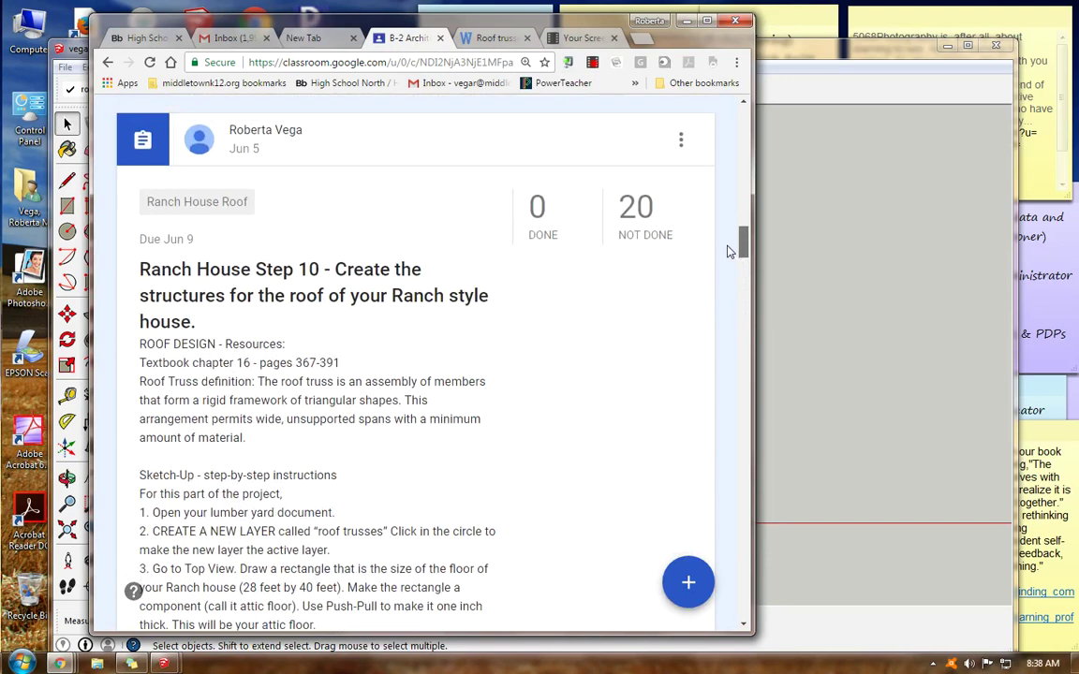
pyautogui.click(807, 49)
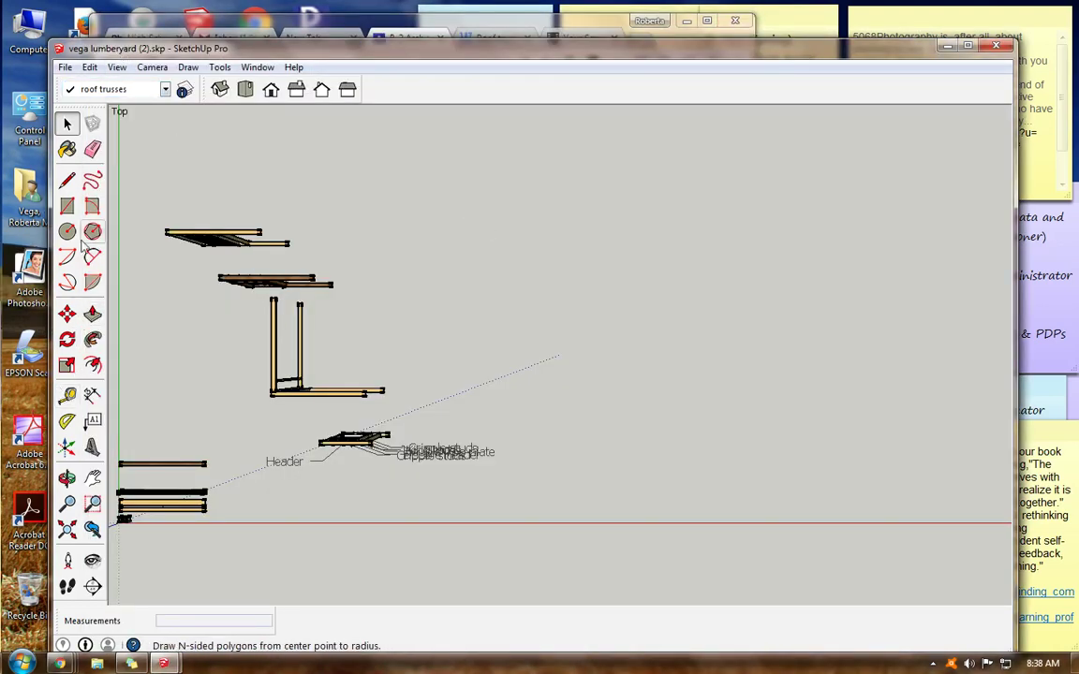
pyautogui.click(67, 205)
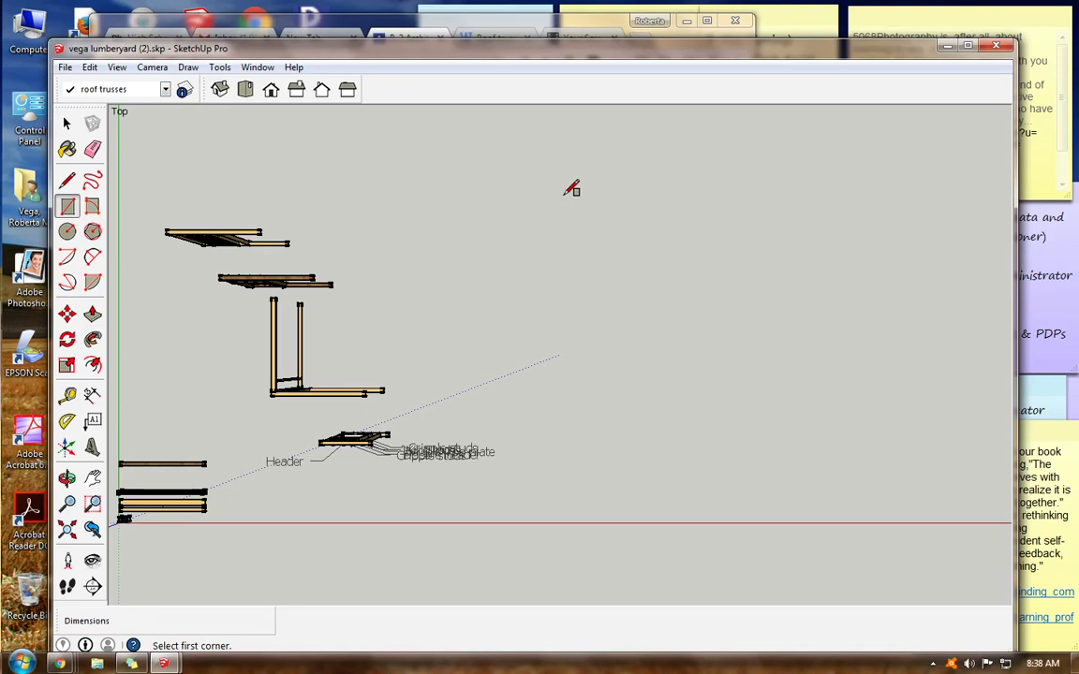
pyautogui.click(629, 151)
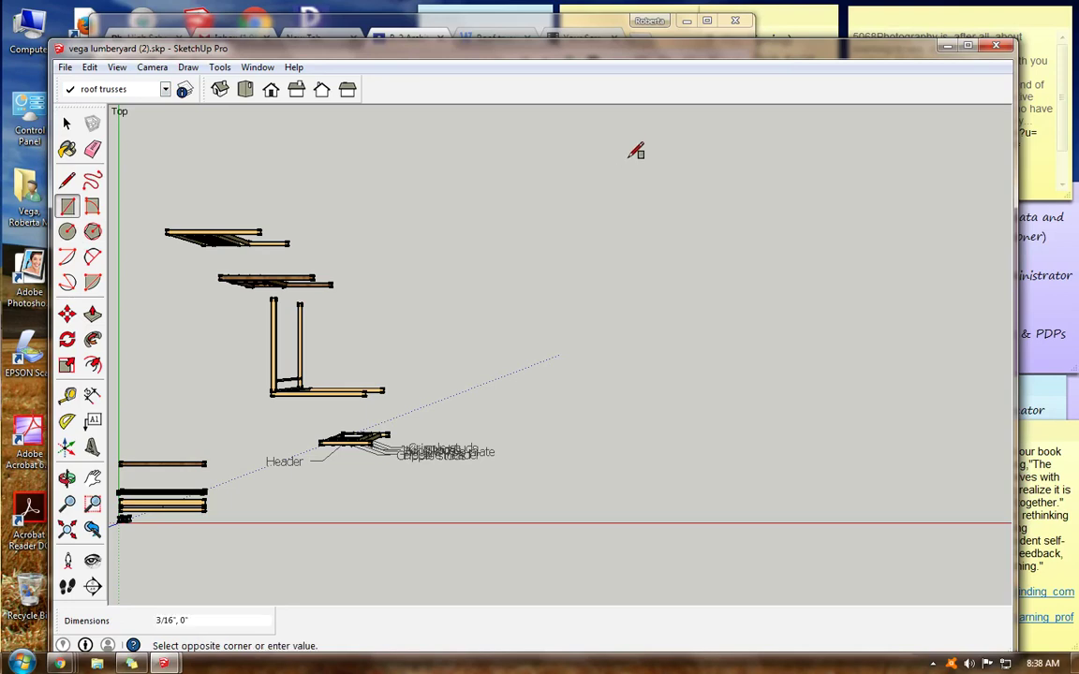
pyautogui.click(658, 356)
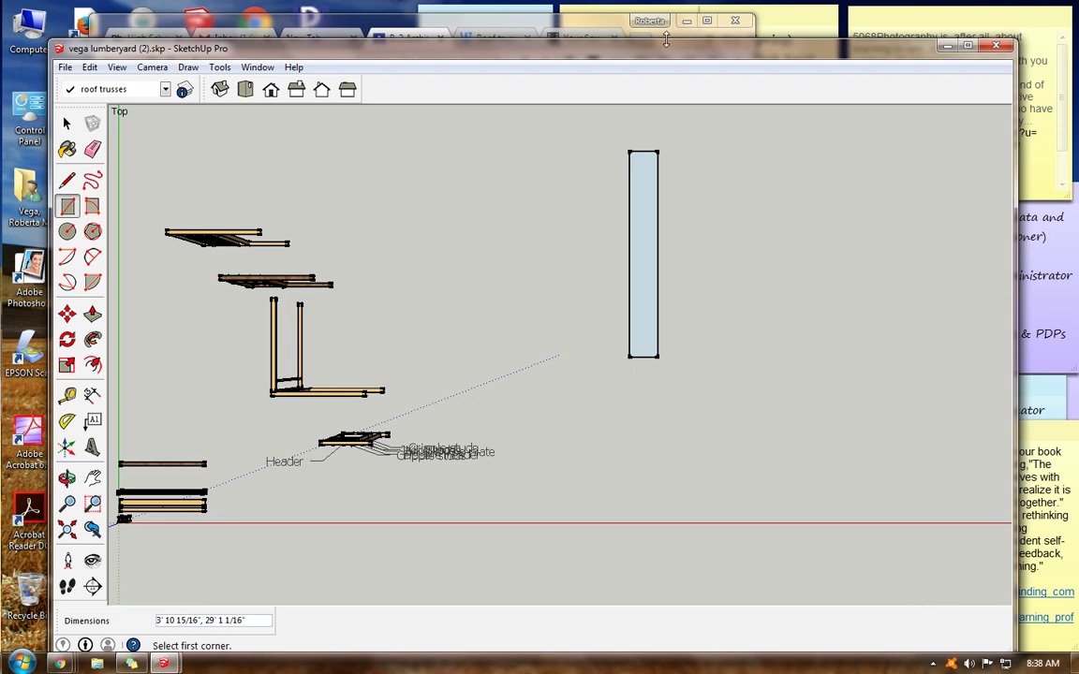
pyautogui.moveTo(662, 55); pyautogui.dragTo(664, 38)
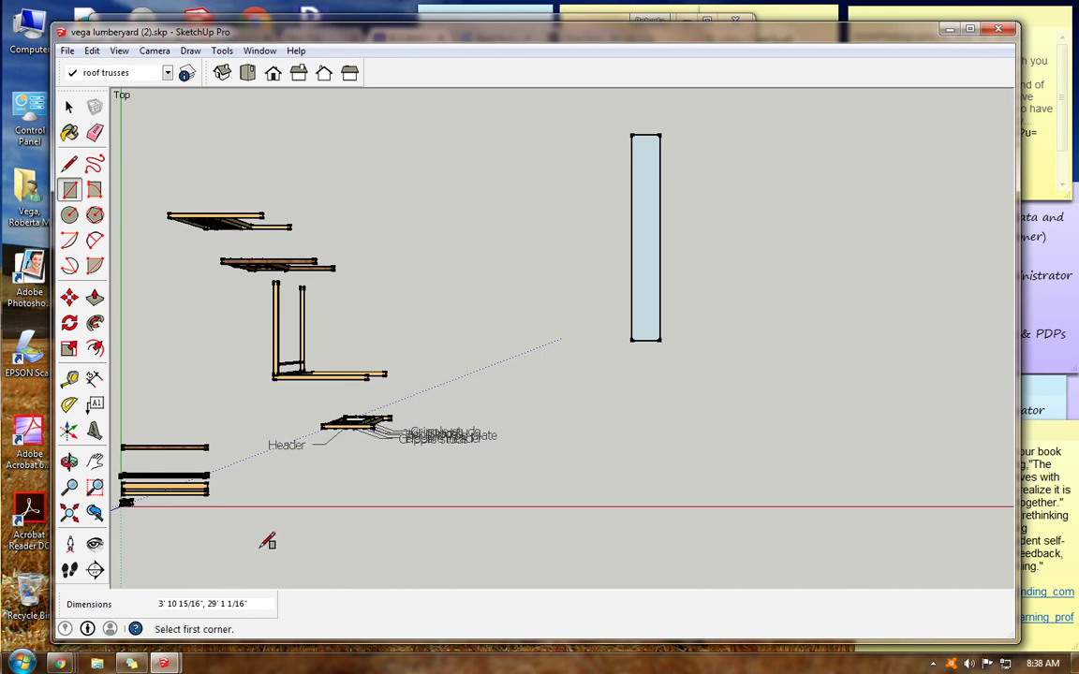
pyautogui.click(92, 50)
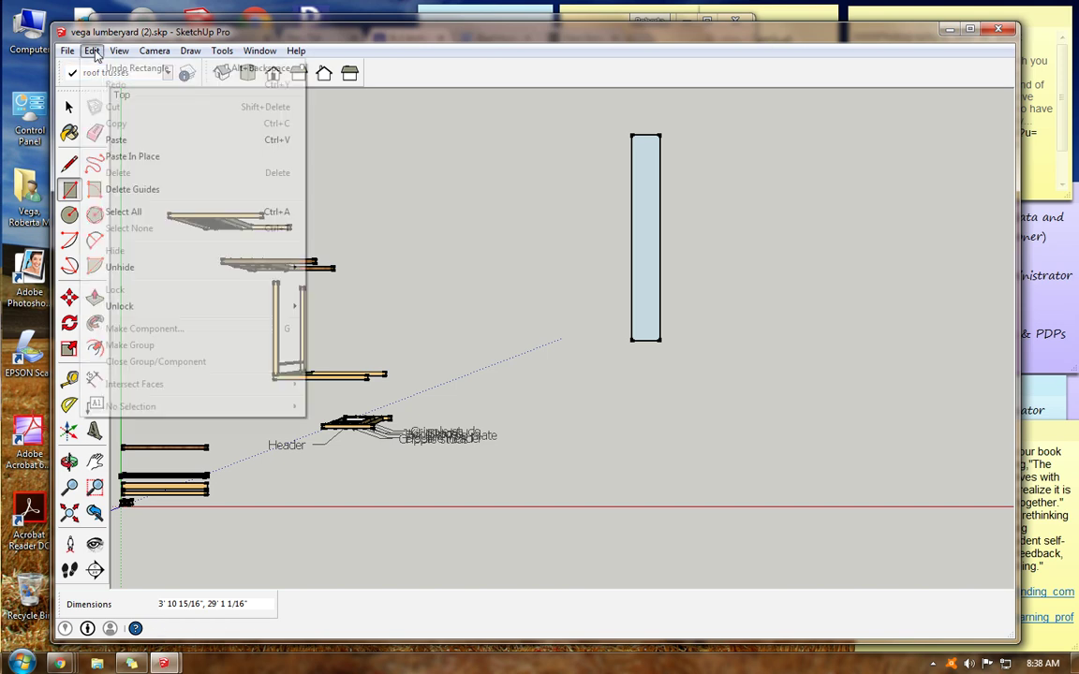
pyautogui.click(96, 71)
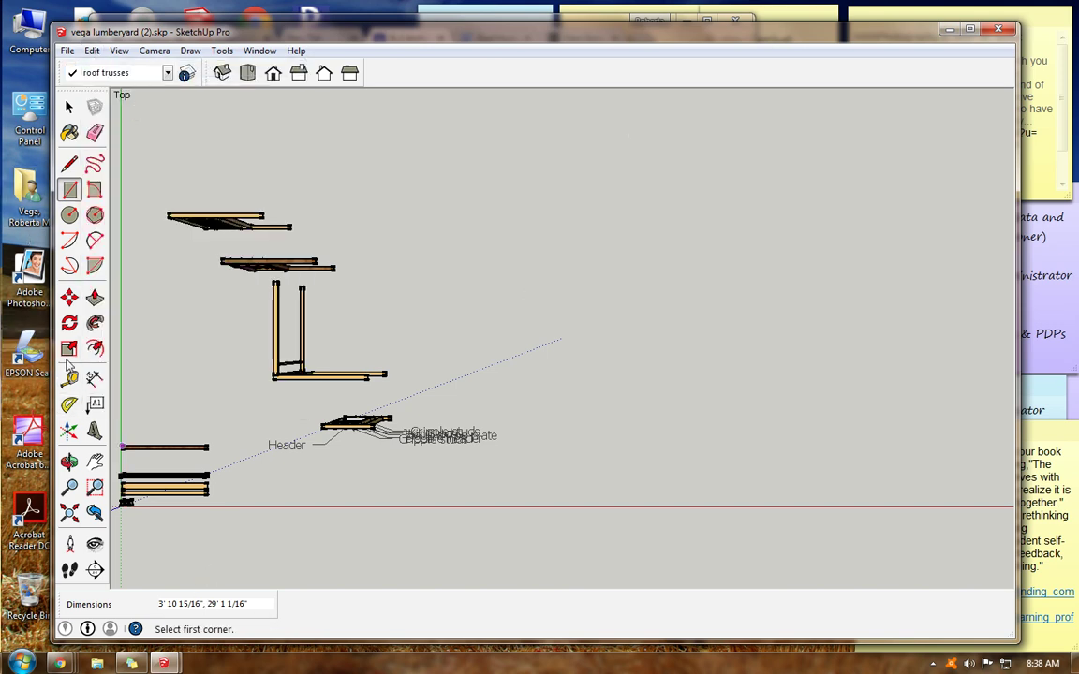
# - Draw a 40' by 28' rectangle in the empty area beside the lumber pieces in top view
pyautogui.click(615, 131)
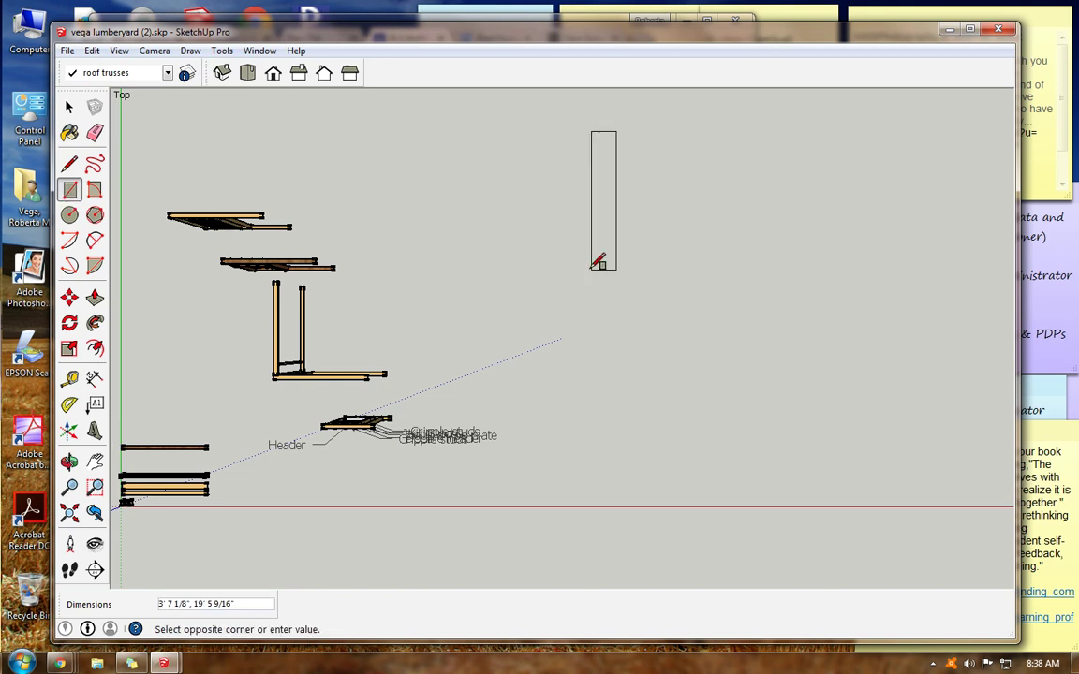
pyautogui.click(862, 364)
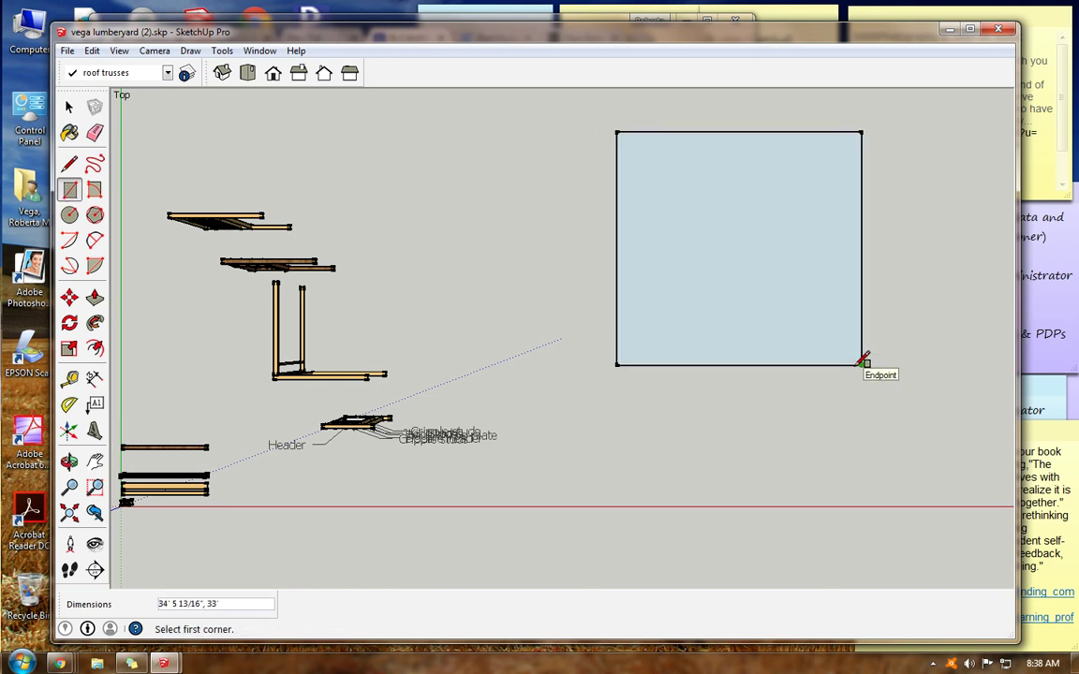
pyautogui.write("40',28")
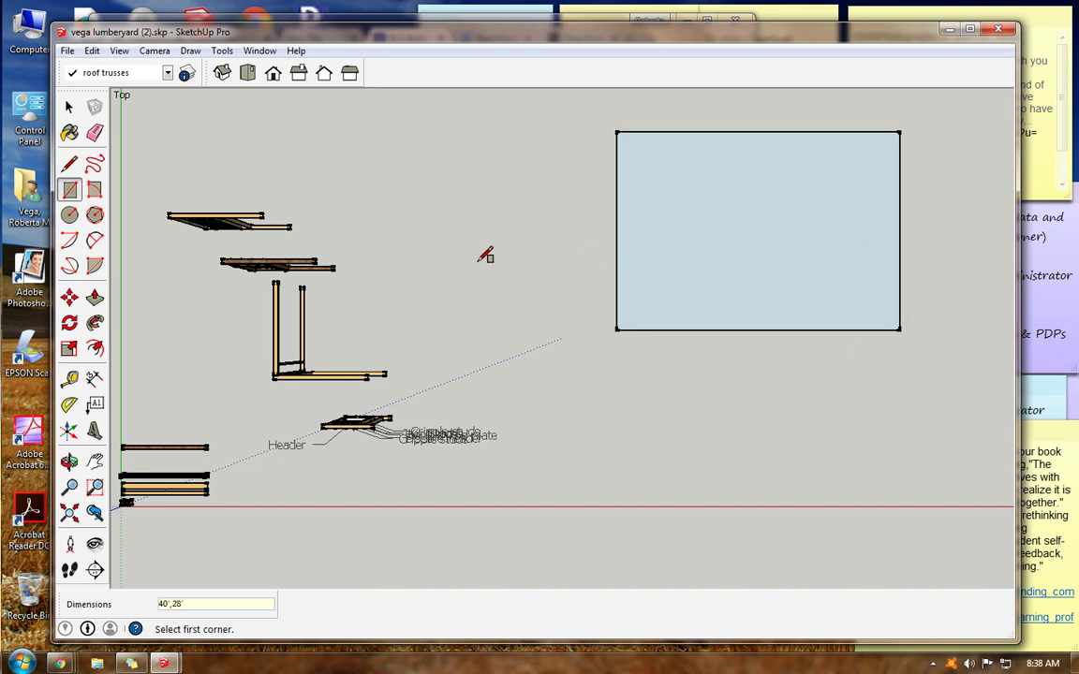
# - Make the rectangle a component named "attic floor01"
pyautogui.click(69, 107)
pyautogui.click(697, 222)
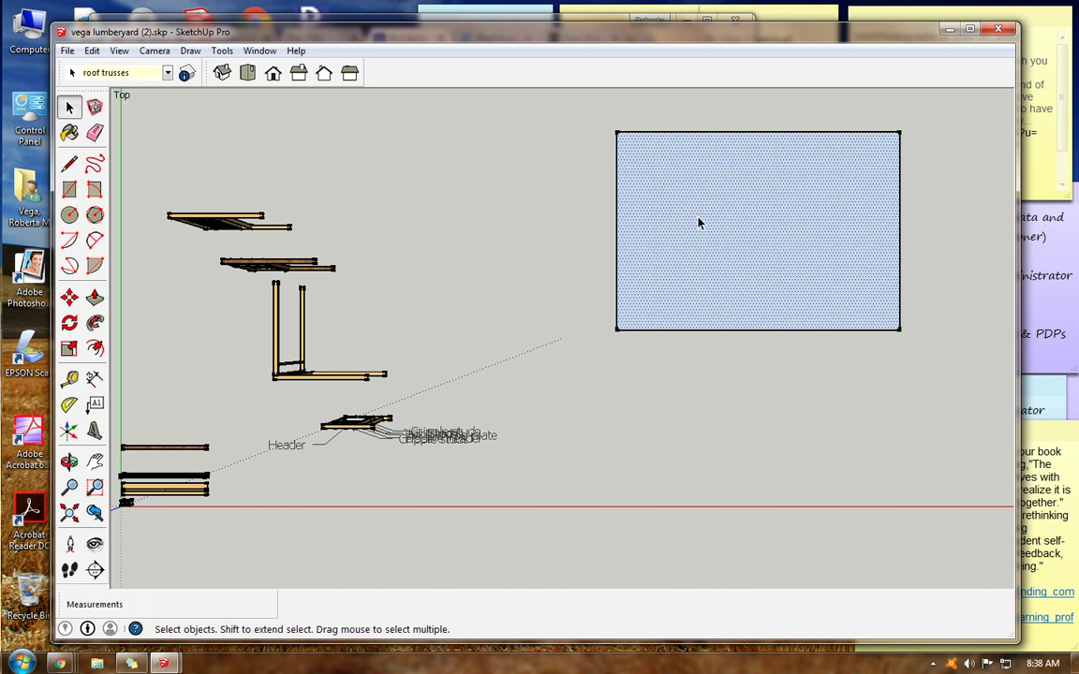
pyautogui.click(95, 108)
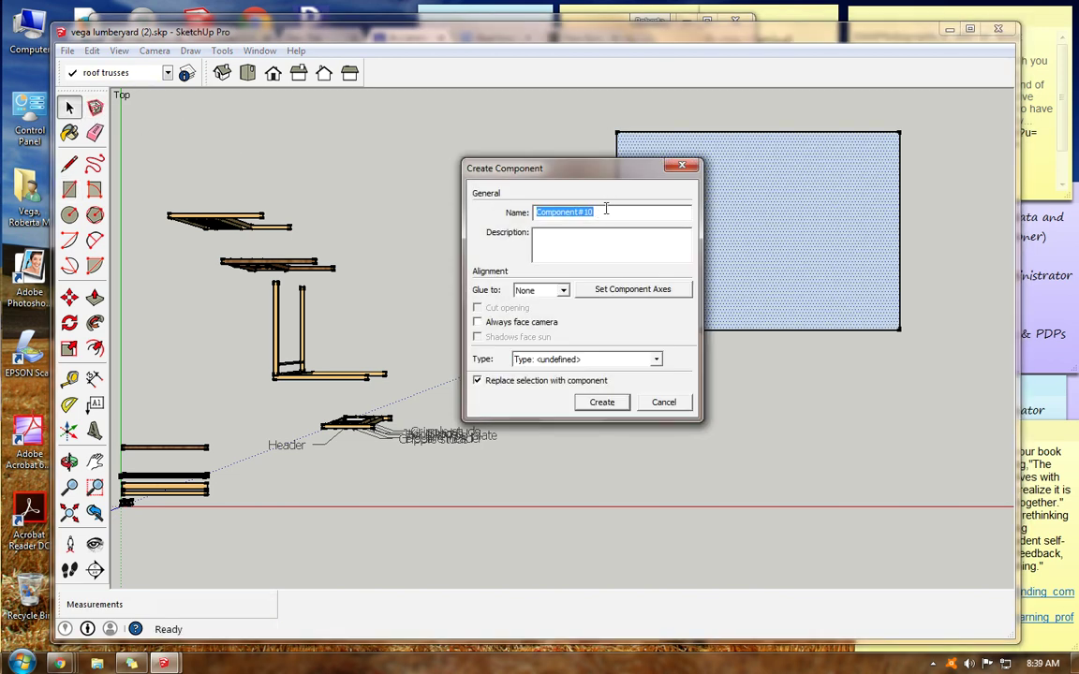
pyautogui.write('attic floor01')
pyautogui.click(603, 403)
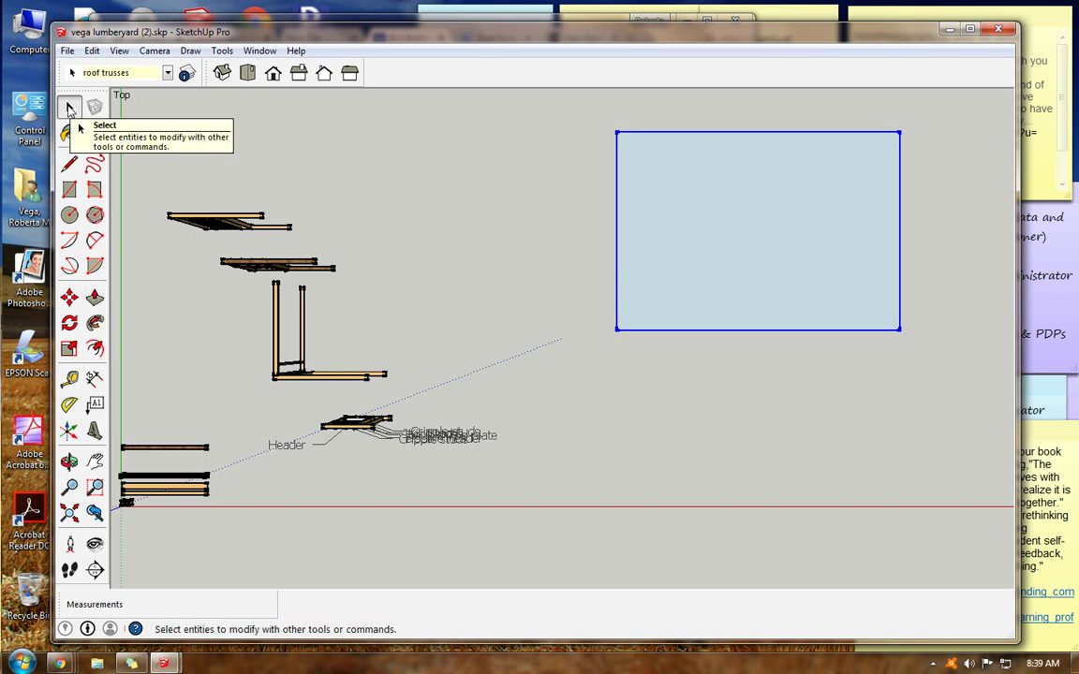
# - Paint the attic floor component with the Wood_OSB material
pyautogui.click(69, 134)
pyautogui.click(663, 156)
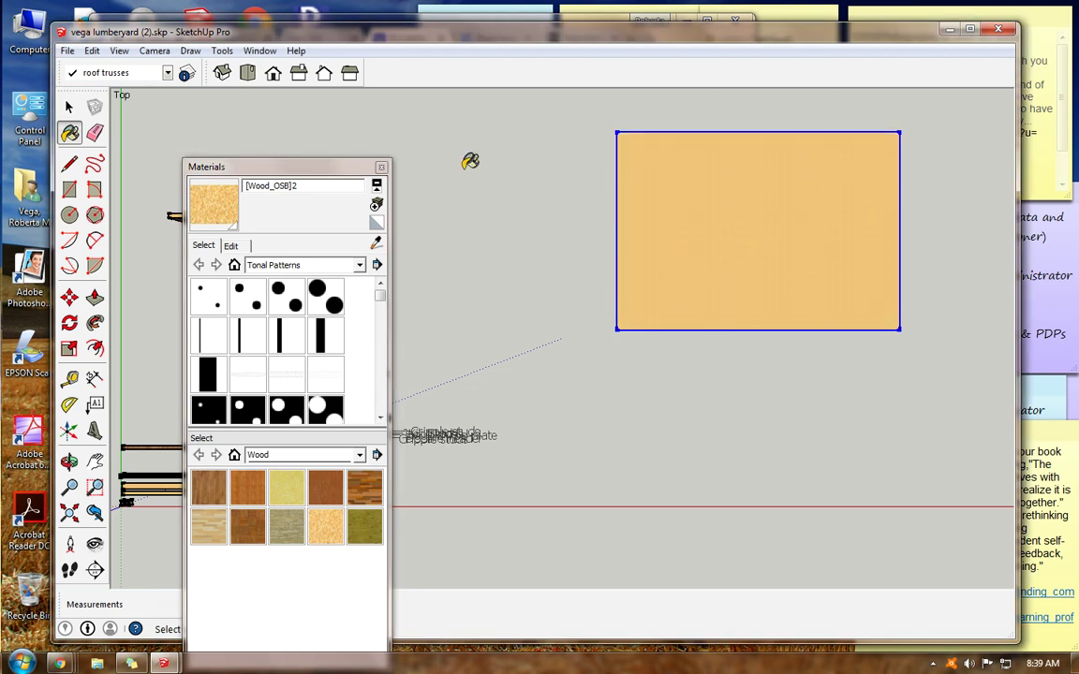
pyautogui.click(381, 168)
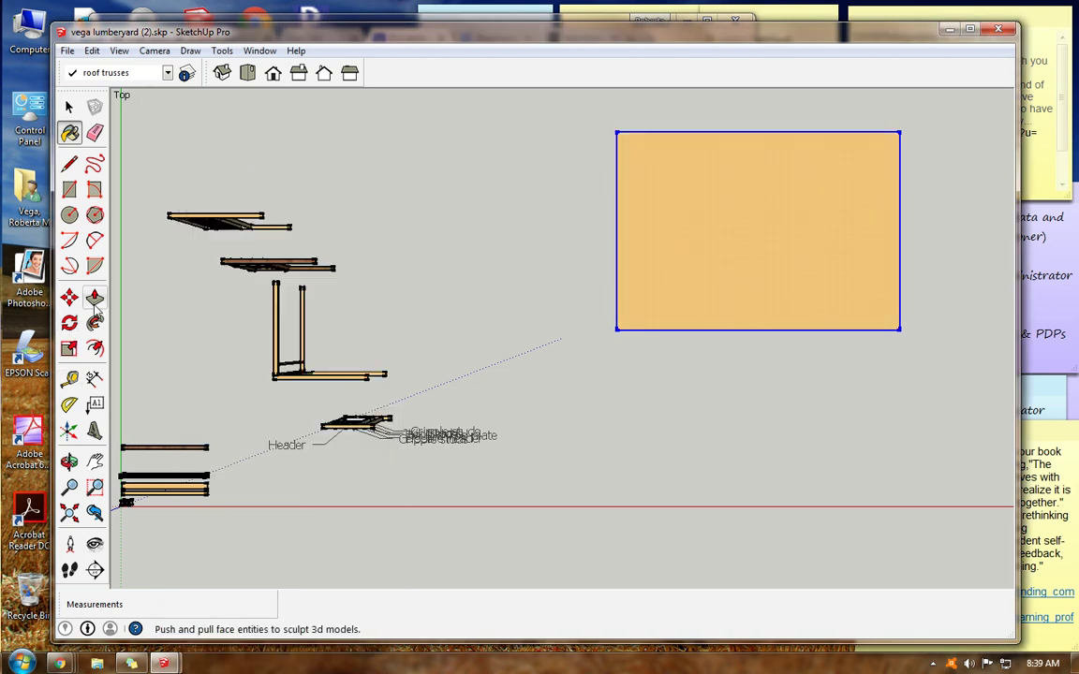
# - Edit the attic floor component, Push/Pull its face to a thickness of 1", and finish editing the component
pyautogui.click(94, 297)
pyautogui.click(68, 107)
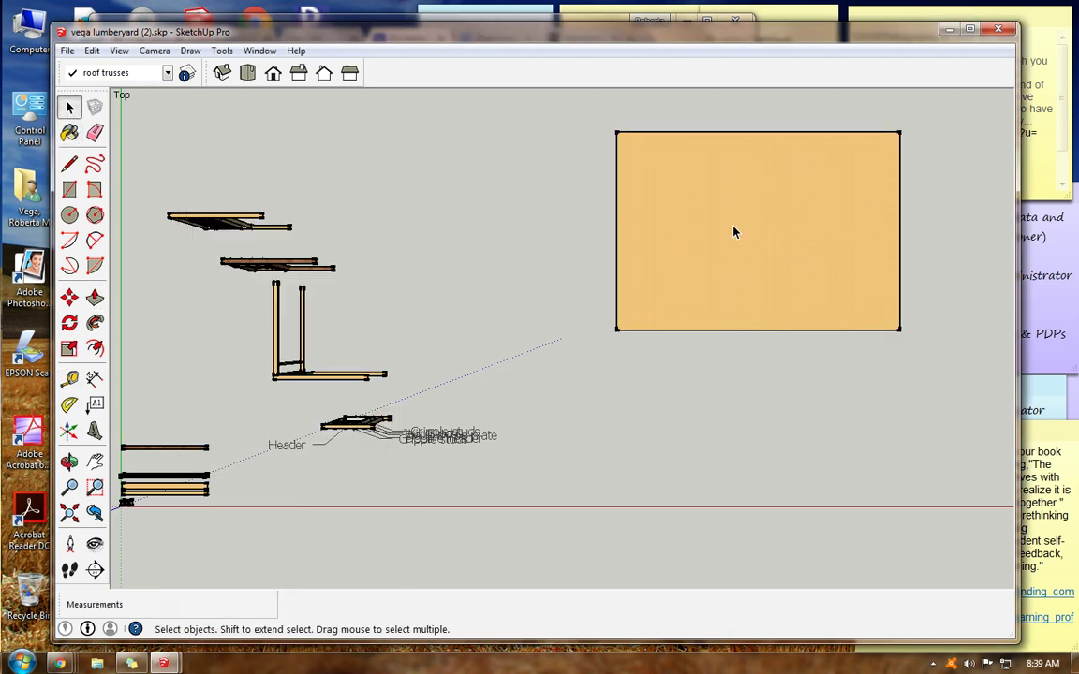
pyautogui.doubleClick(735, 232)
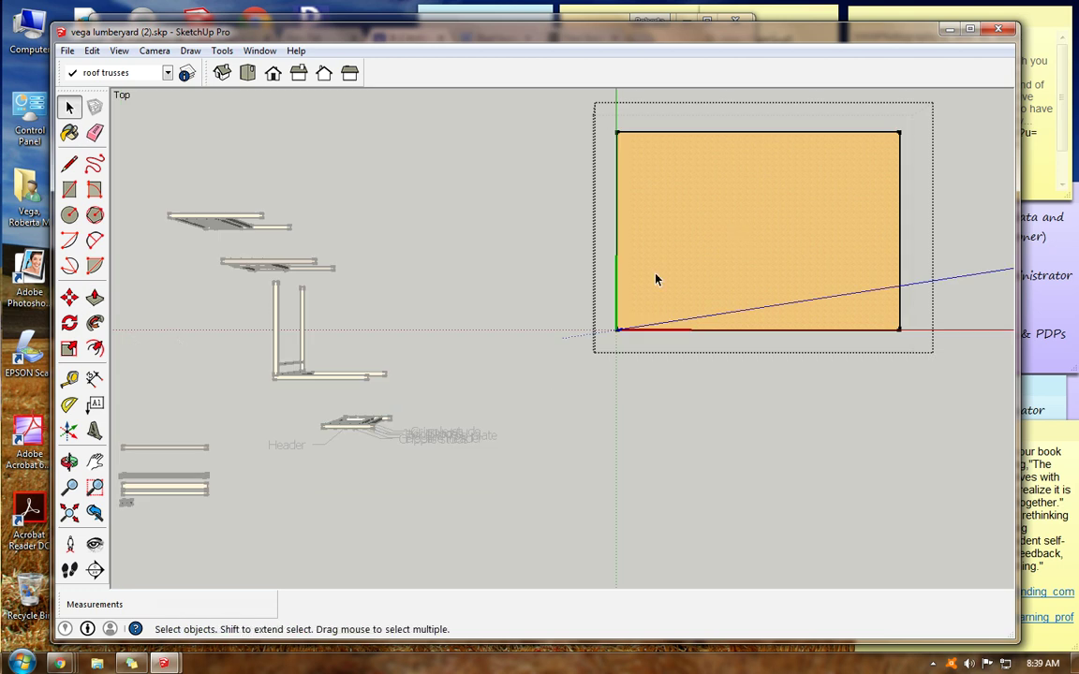
pyautogui.click(95, 297)
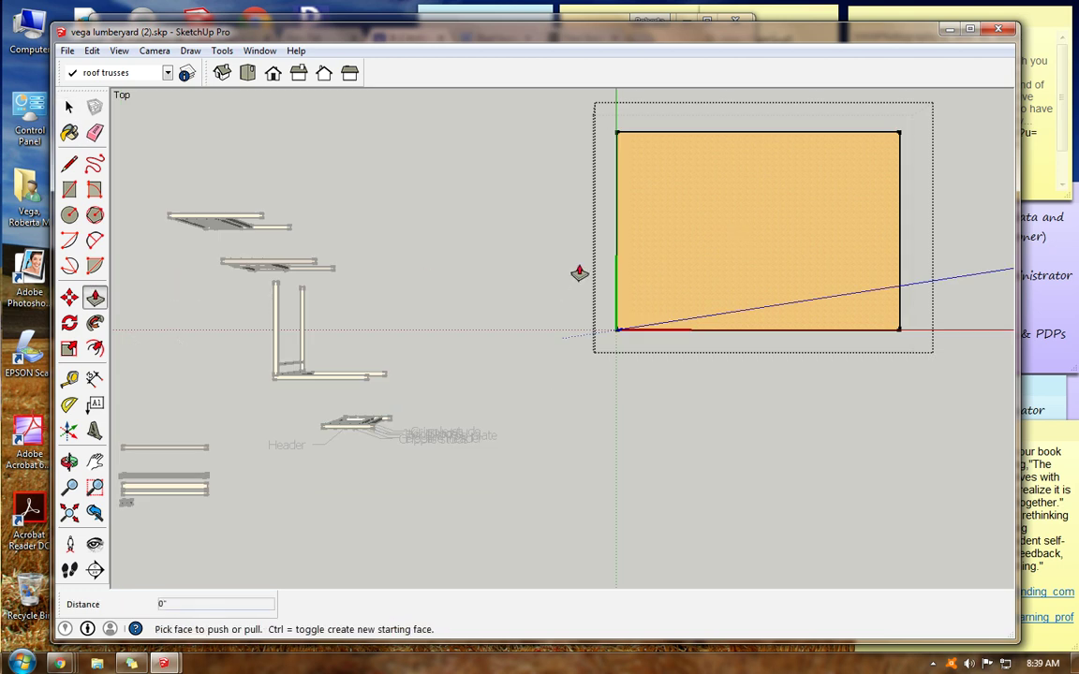
pyautogui.click(631, 294)
pyautogui.click(640, 287)
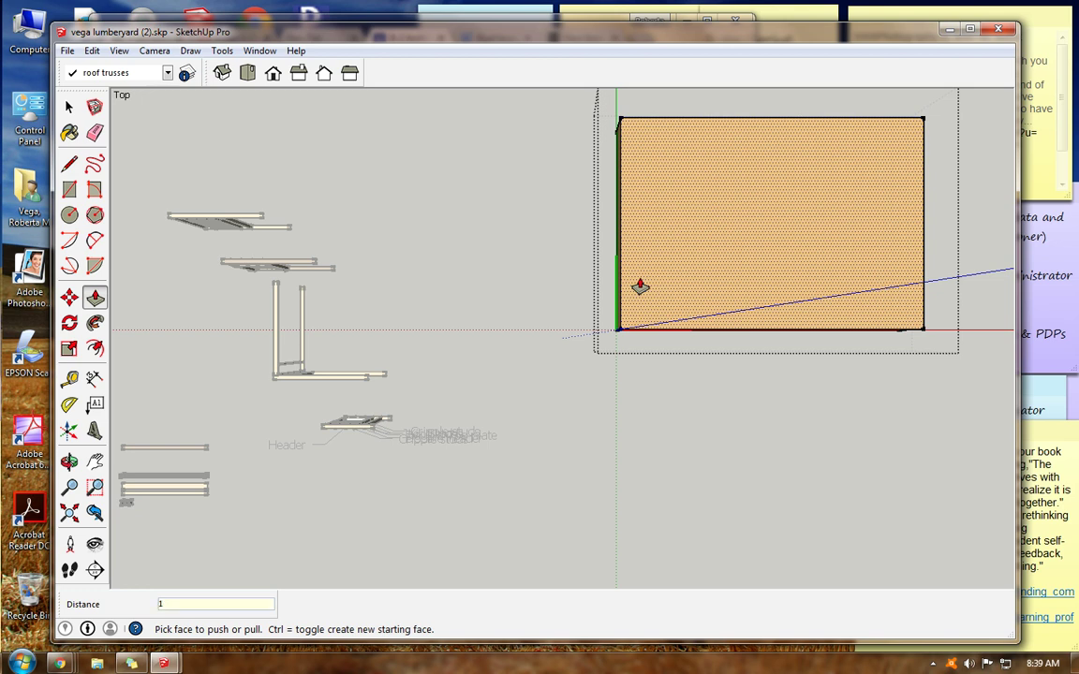
pyautogui.hotkey('ctrl', 'z')
pyautogui.click(67, 108)
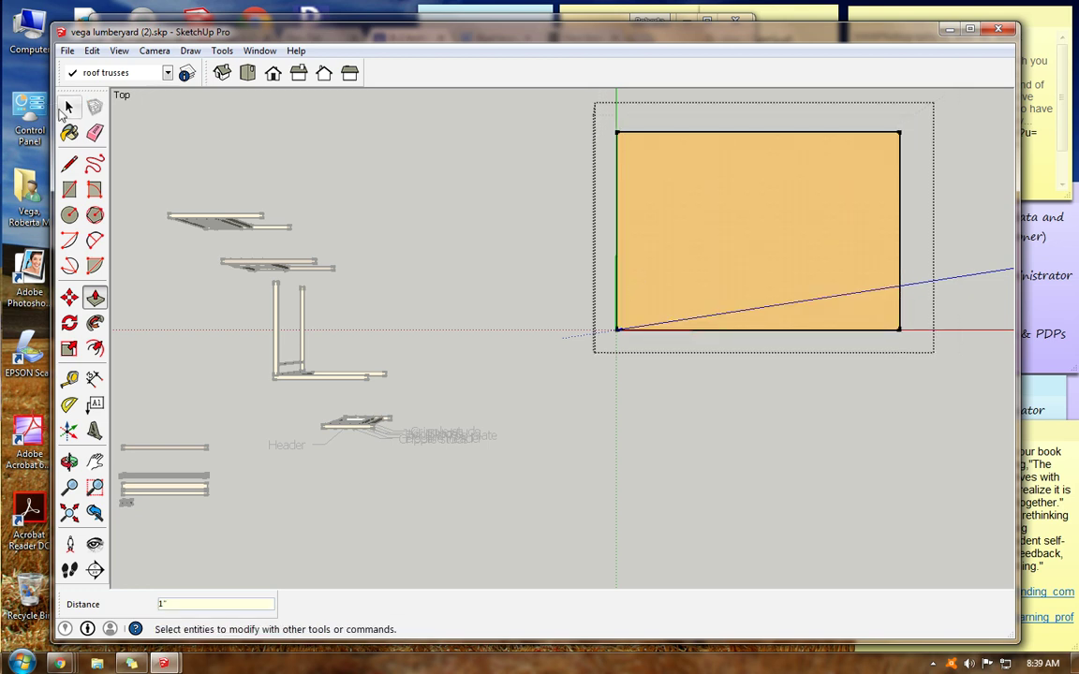
pyautogui.click(260, 140)
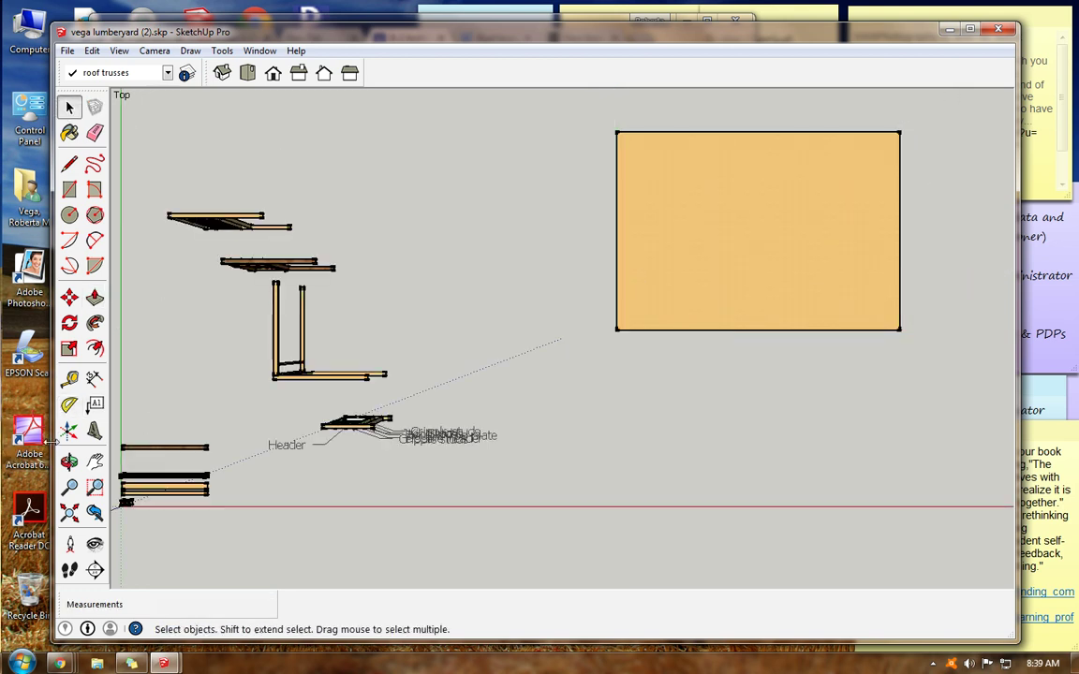
# - Inspect the attic floor and the lumber pieces from a low side angle
pyautogui.click(69, 462)
pyautogui.moveTo(939, 248); pyautogui.dragTo(658, 215)
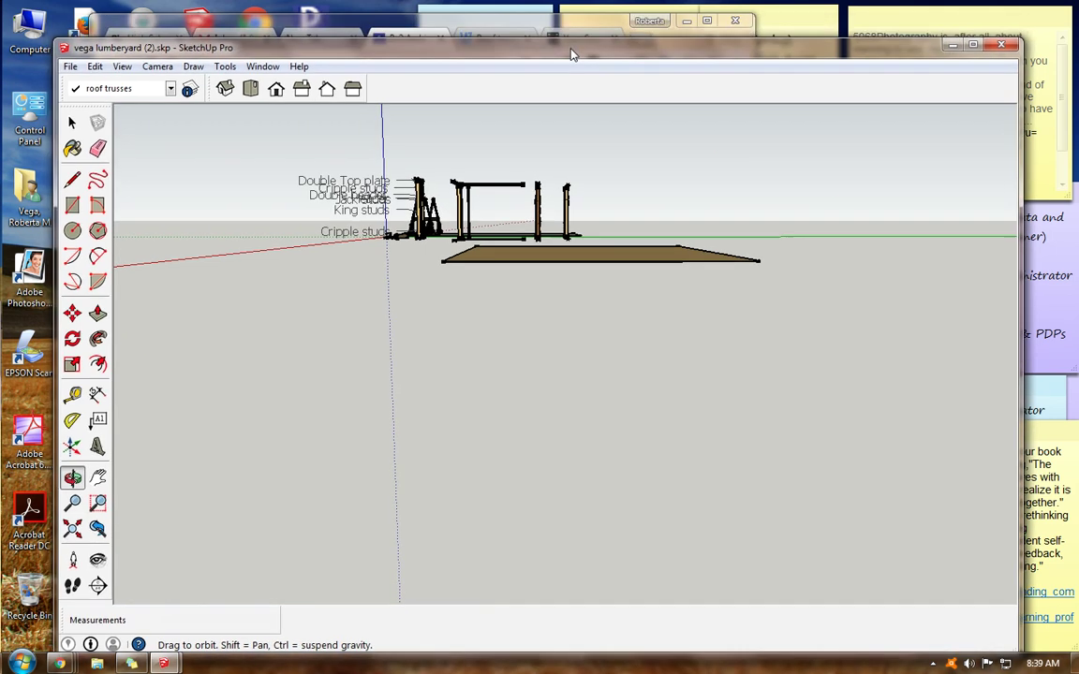
# - Switch to the Chrome assignment page, read the roof truss instructions for assembling the 2" x 6" lumber, and return to SketchUp
pyautogui.click(510, 21)
pyautogui.scroll(-3, 381, 423)
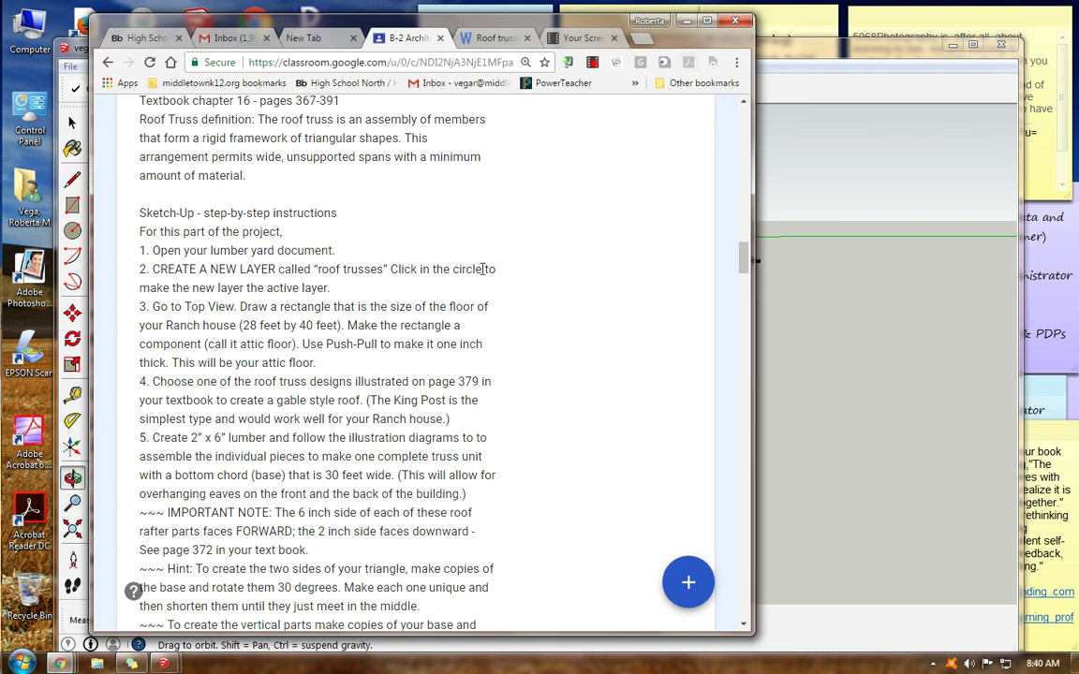
pyautogui.click(803, 58)
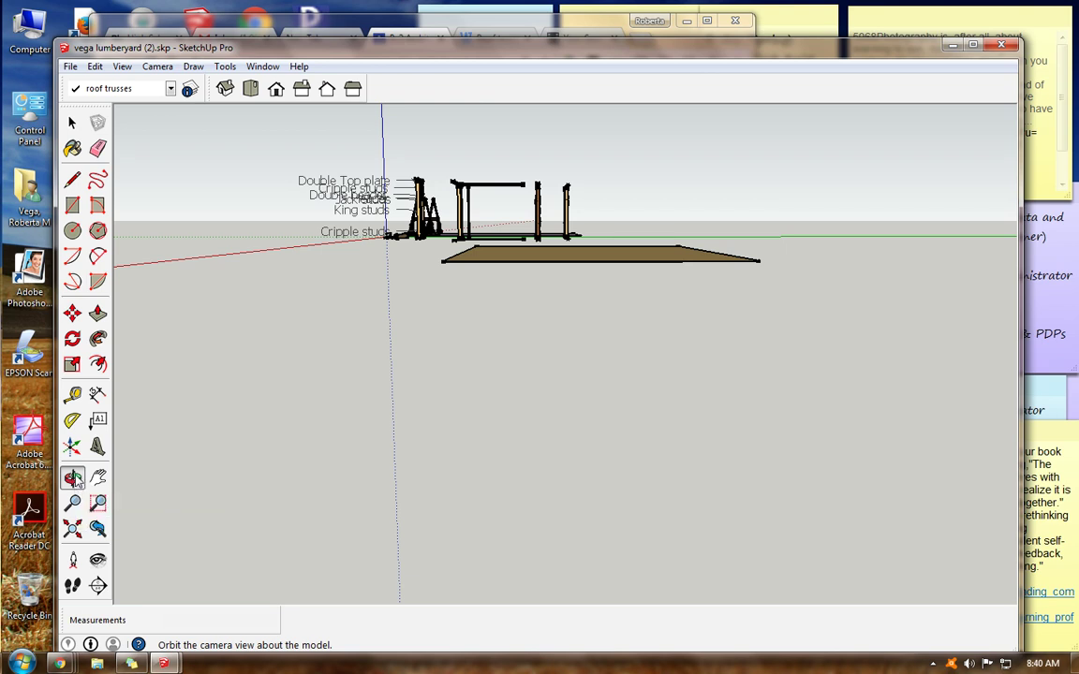
# - In Top view, draw a 30' by 2" rectangle along the attic floor's short edge, starting at its corner
pyautogui.moveTo(511, 287); pyautogui.dragTo(429, 520)
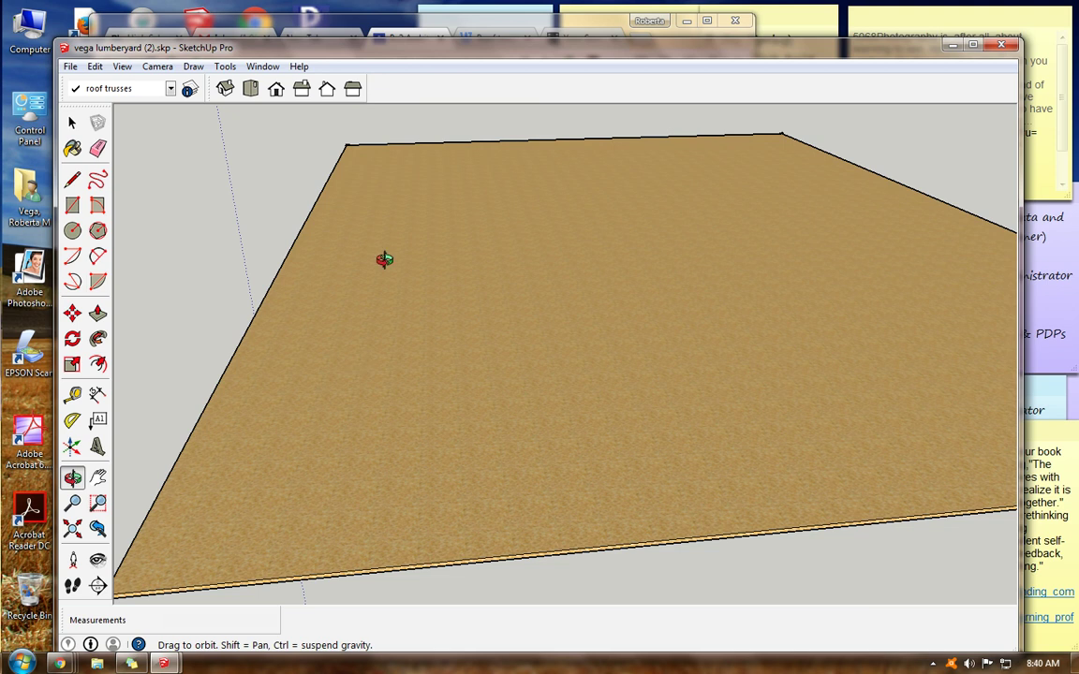
pyautogui.click(250, 88)
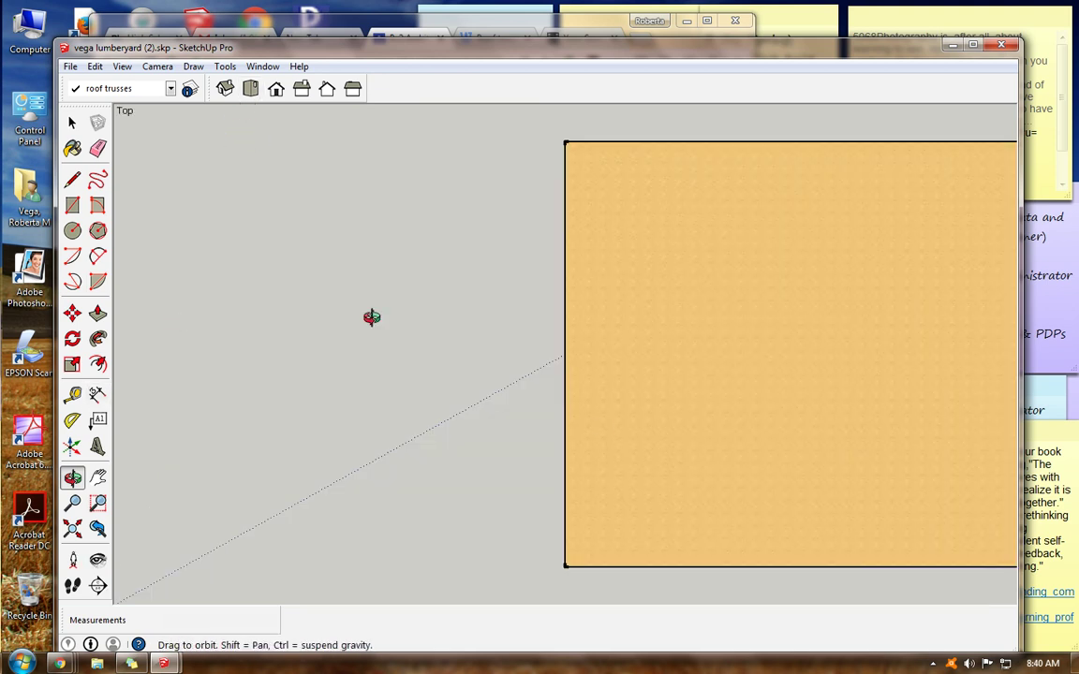
pyautogui.click(98, 478)
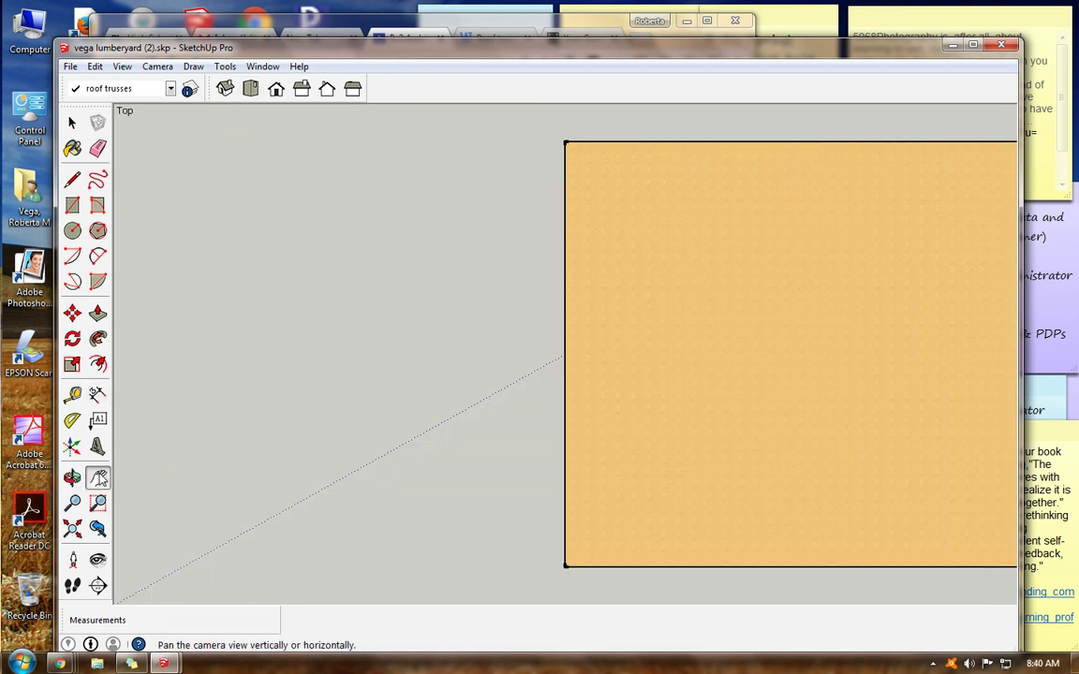
pyautogui.moveTo(772, 370); pyautogui.dragTo(289, 351)
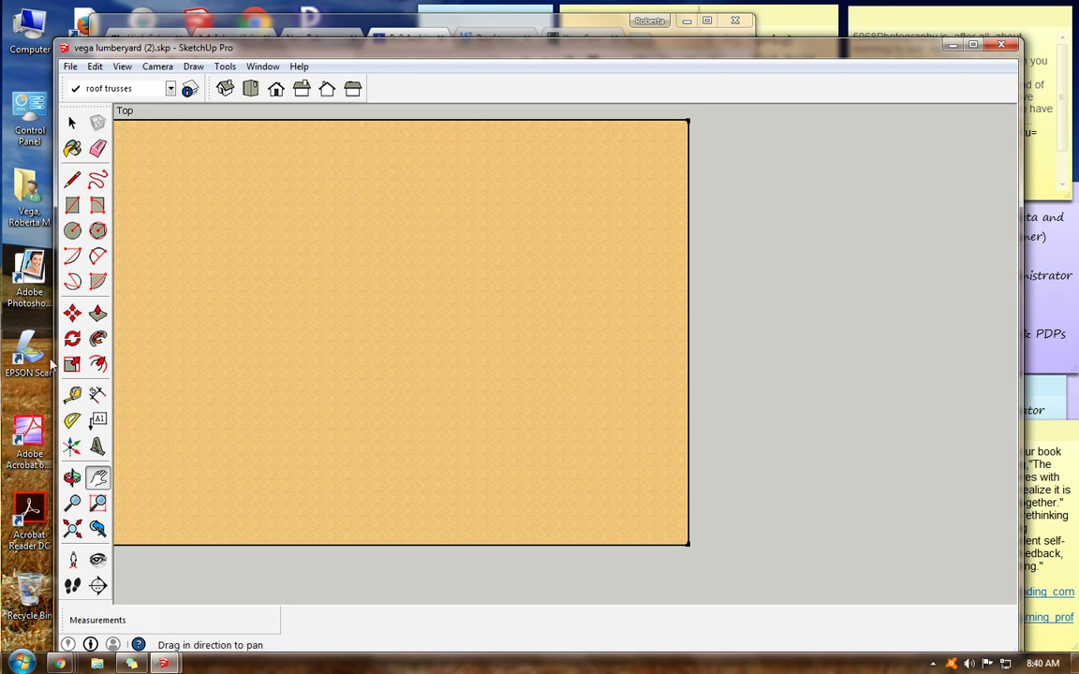
pyautogui.click(72, 204)
pyautogui.click(688, 543)
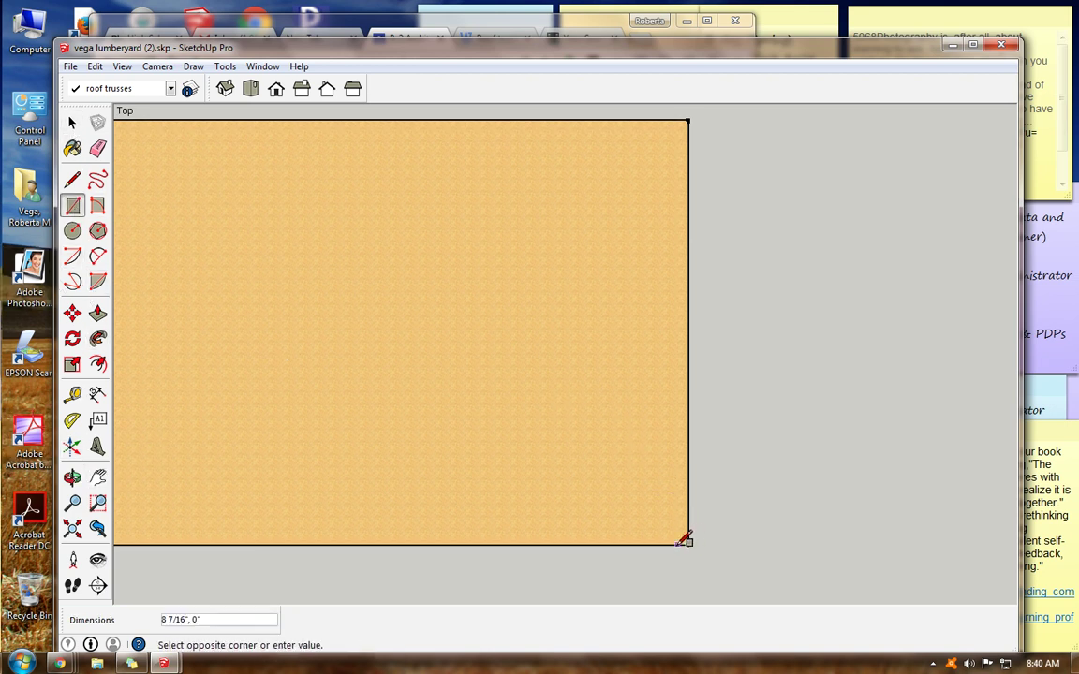
pyautogui.click(652, 300)
pyautogui.write("30',")
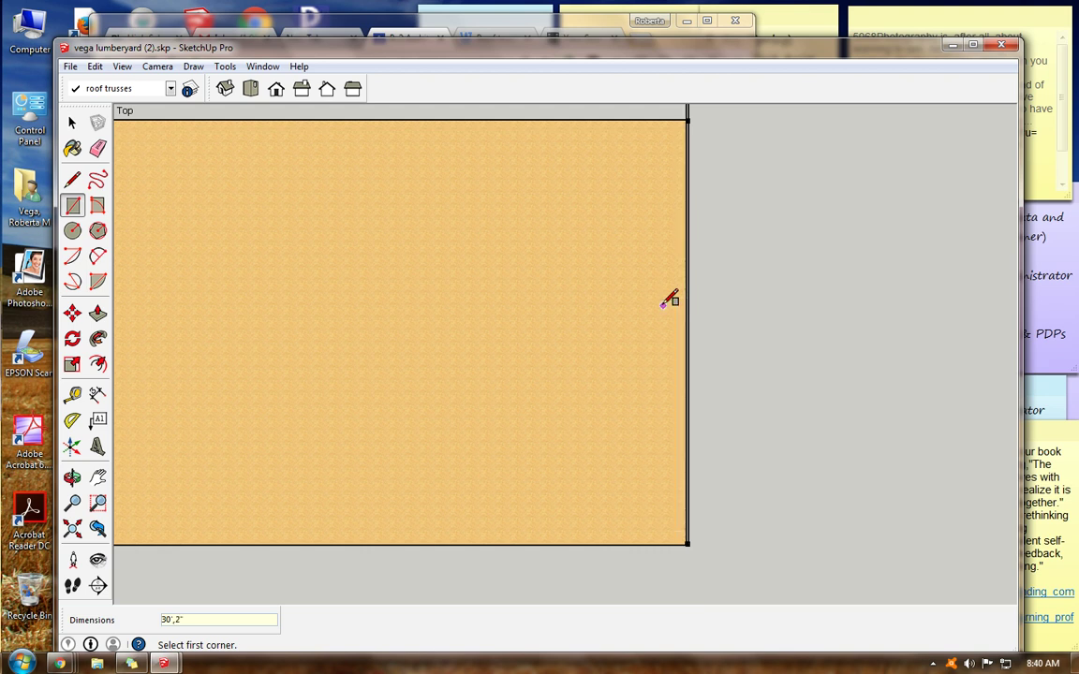
# - Make the narrow 30' by 2" rectangle a component, naming it as a roof rafter
pyautogui.scroll(3, 672, 301)
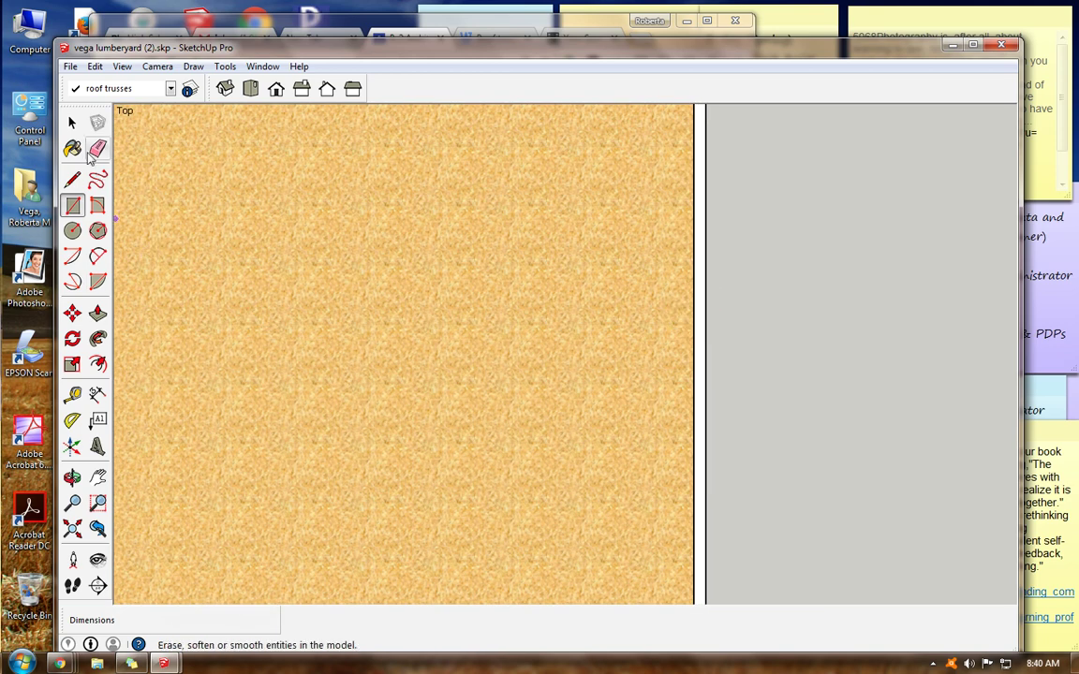
pyautogui.click(72, 122)
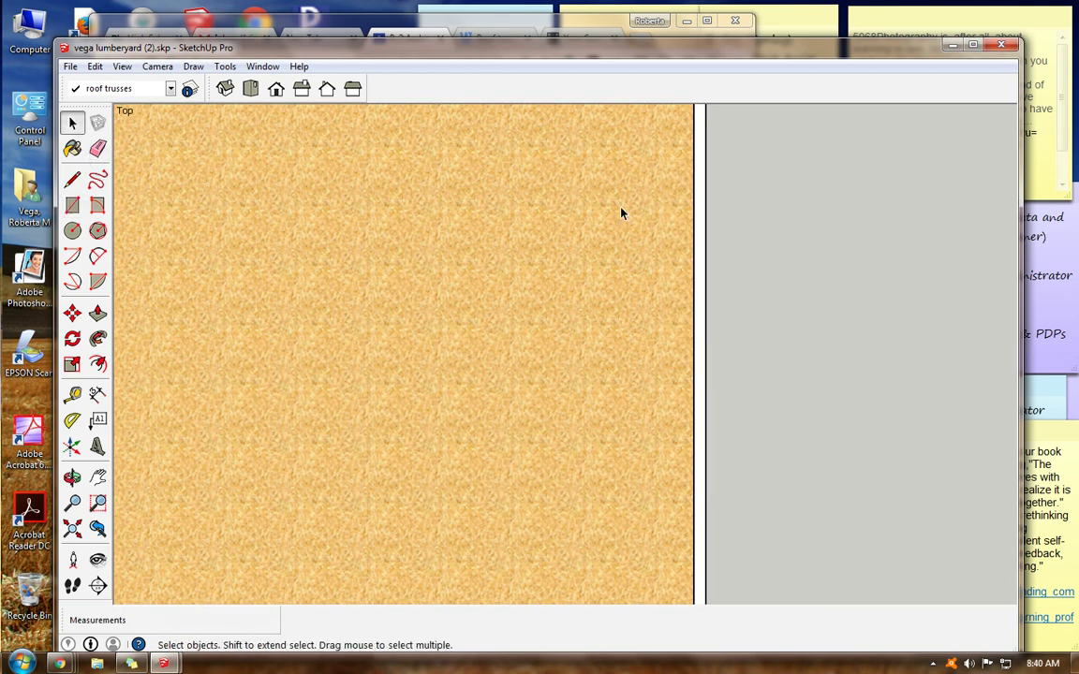
pyautogui.doubleClick(216, 207)
pyautogui.click(224, 88)
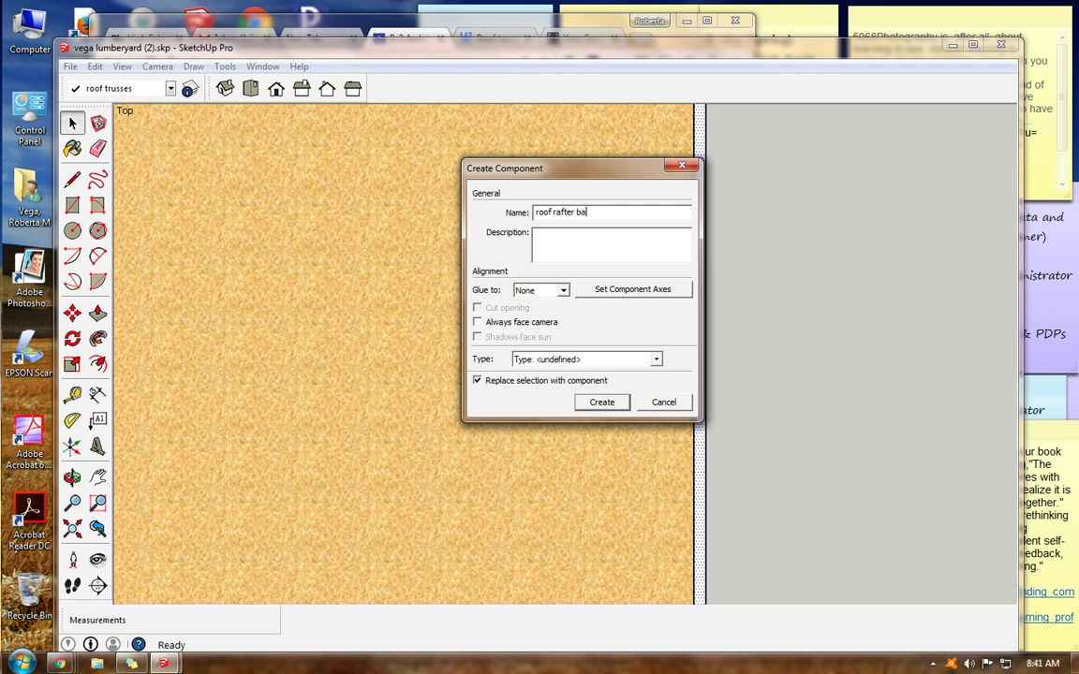
pyautogui.click(603, 404)
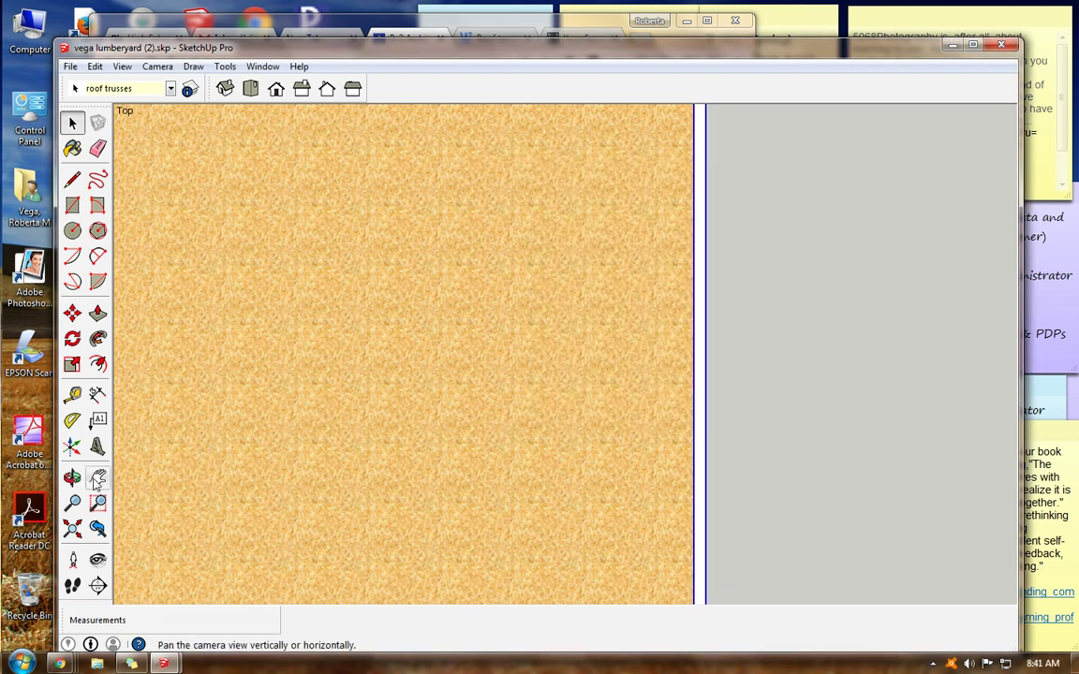
# - Move the rafter component 1' along its length so it overhangs the attic floor's corner
pyautogui.click(99, 478)
pyautogui.moveTo(405, 435); pyautogui.dragTo(494, 266)
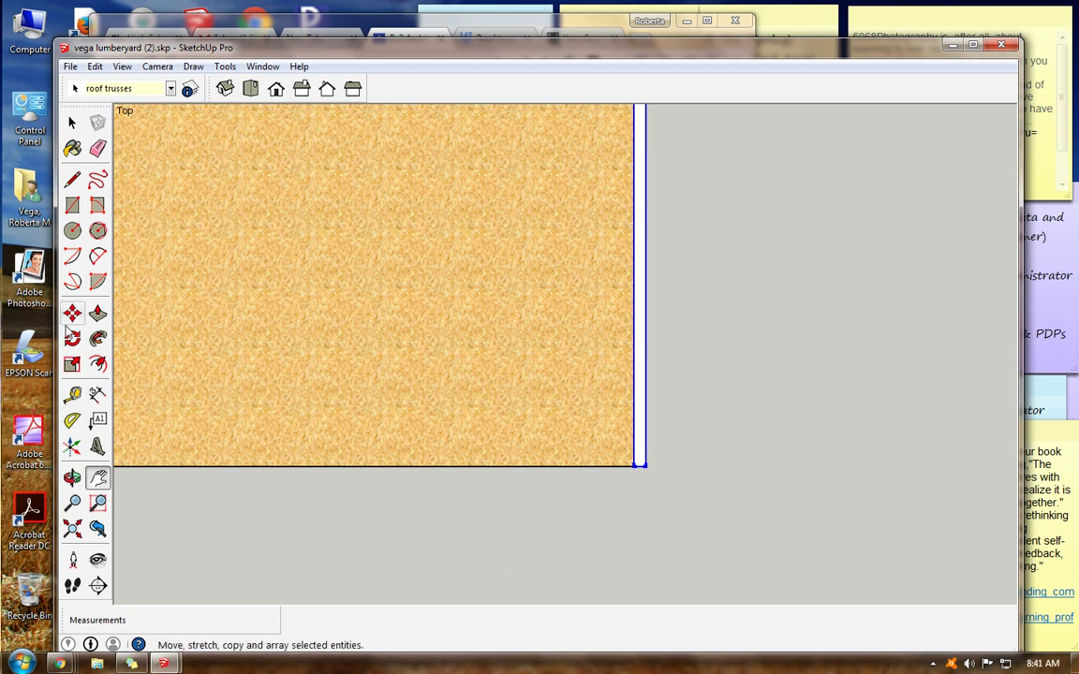
pyautogui.click(73, 314)
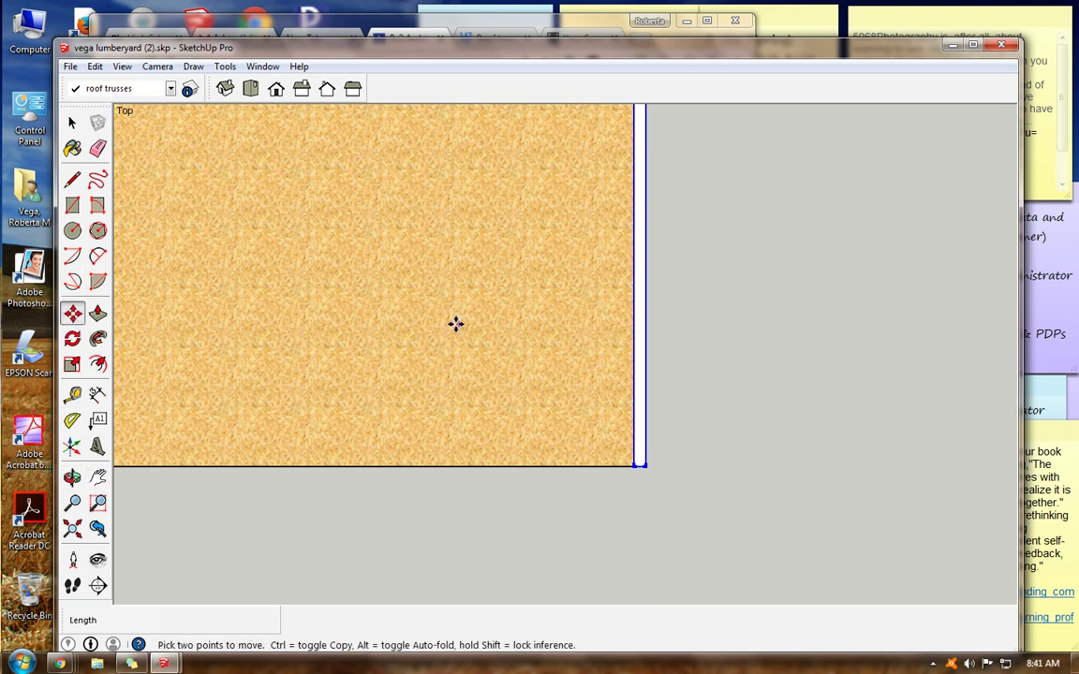
pyautogui.click(638, 347)
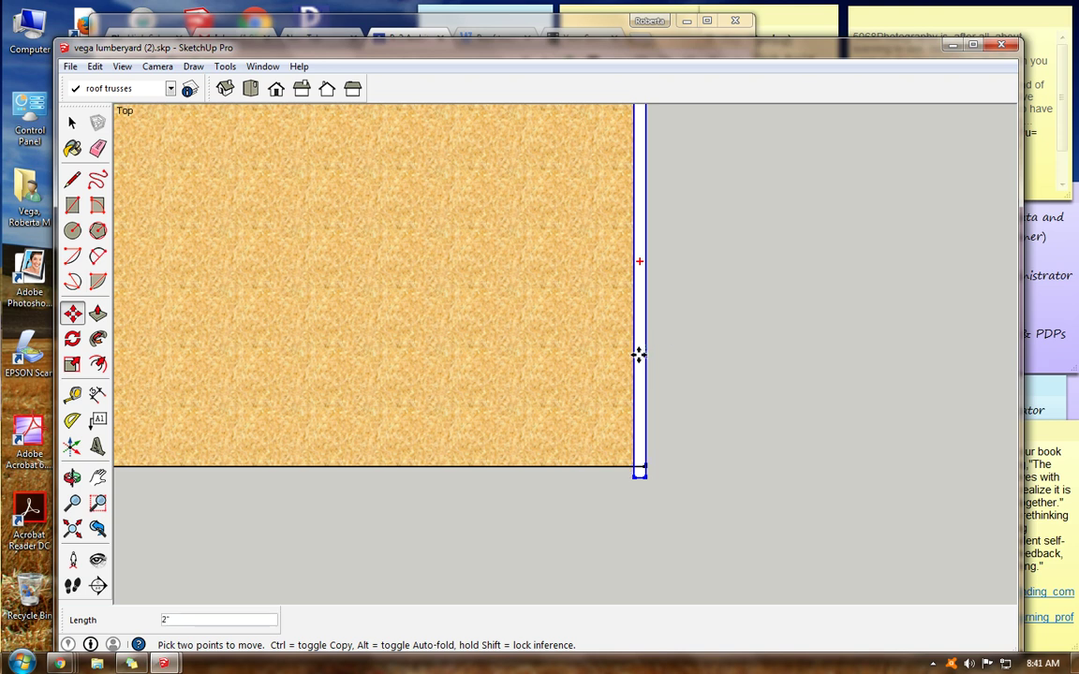
pyautogui.write("1'")
pyautogui.press('Return')
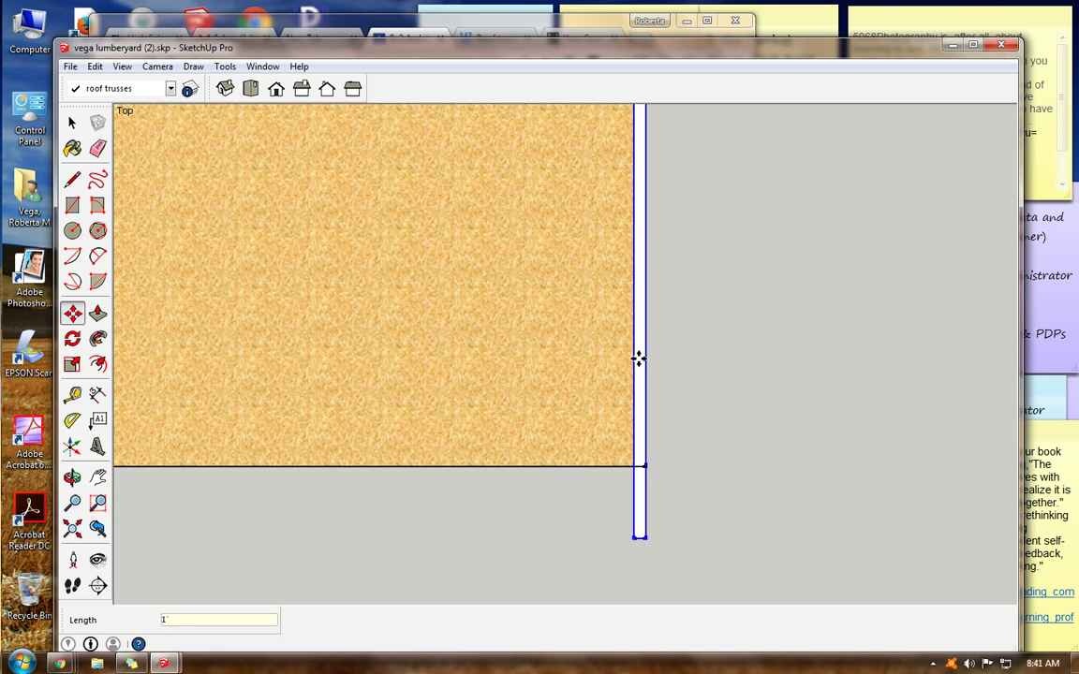
# - Paint the rafter component with the Wood_Cherry_Original material
pyautogui.click(74, 123)
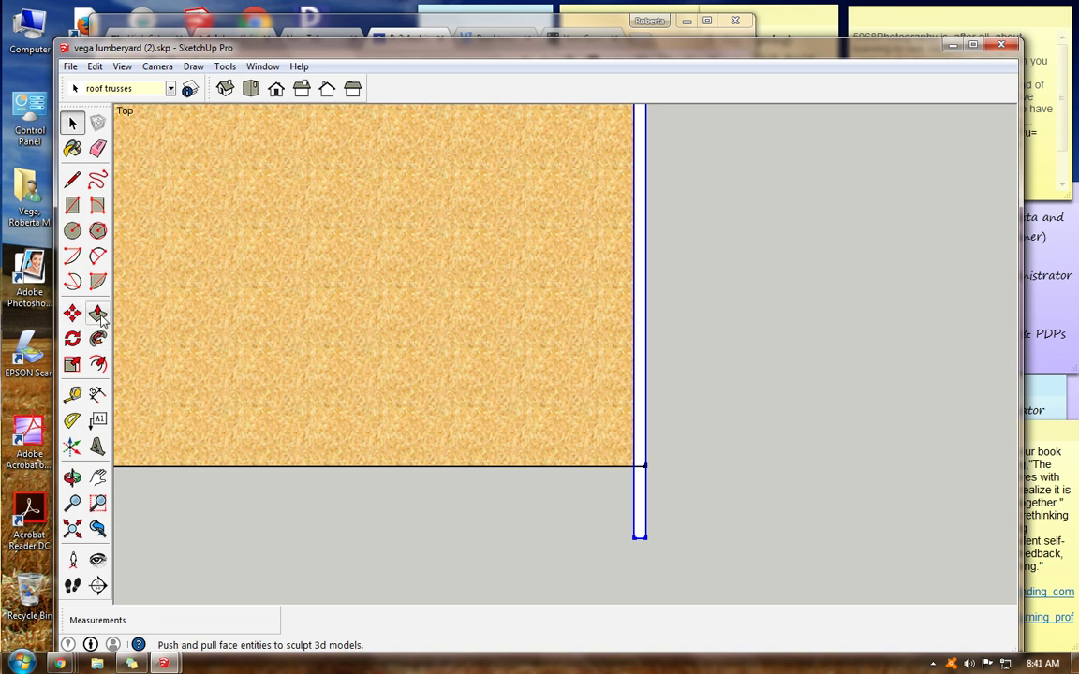
pyautogui.click(73, 148)
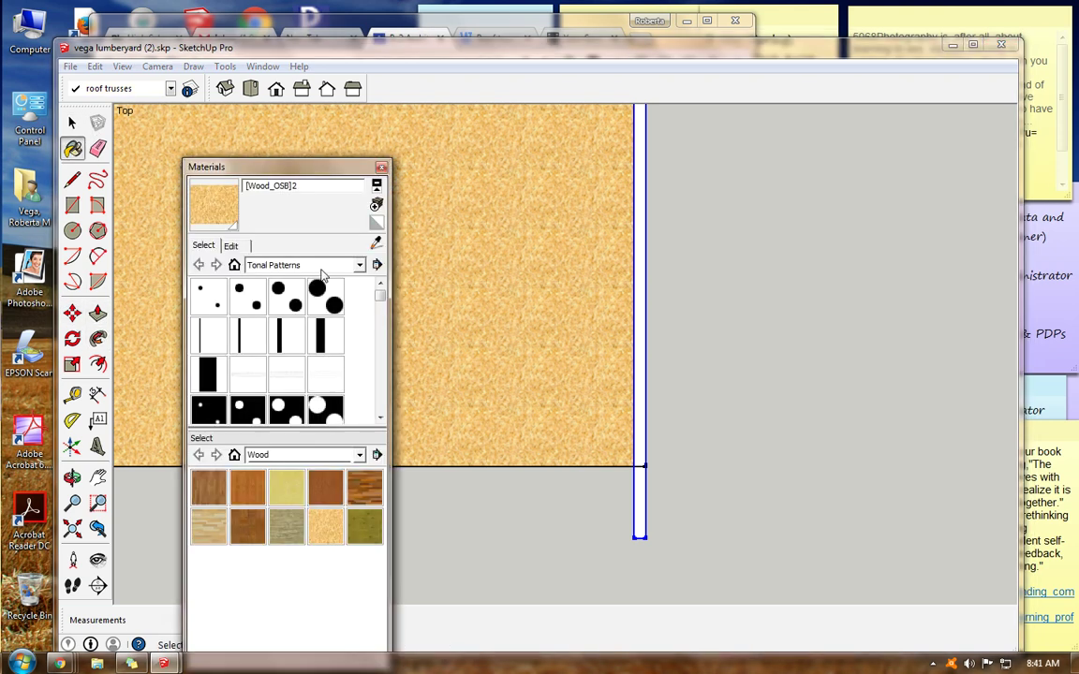
pyautogui.click(328, 489)
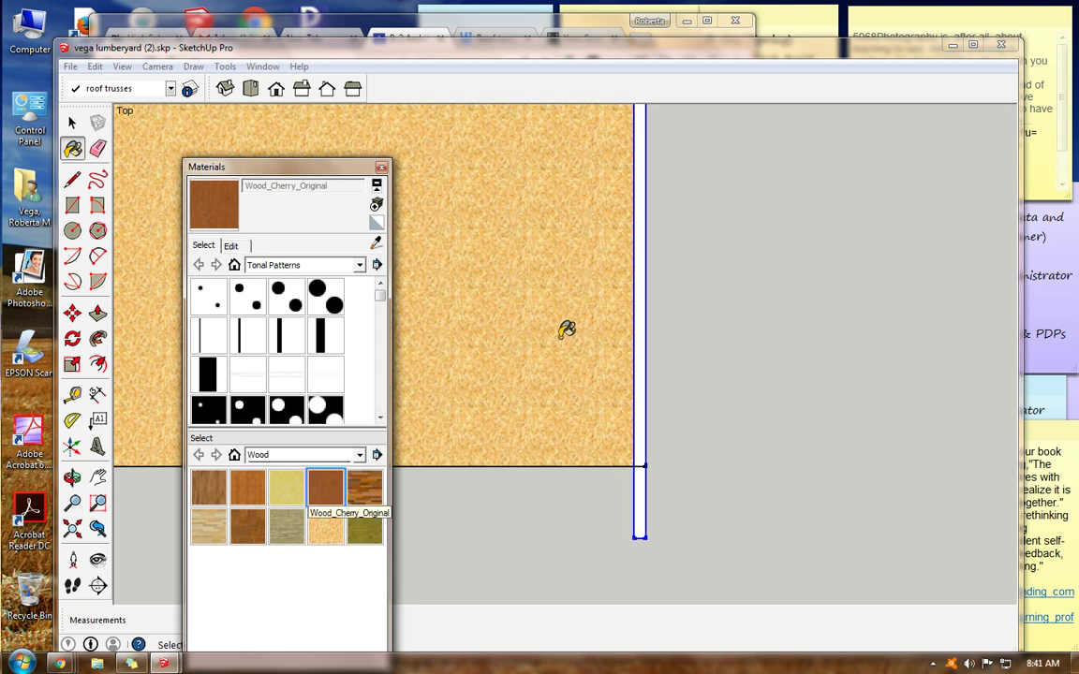
pyautogui.click(644, 330)
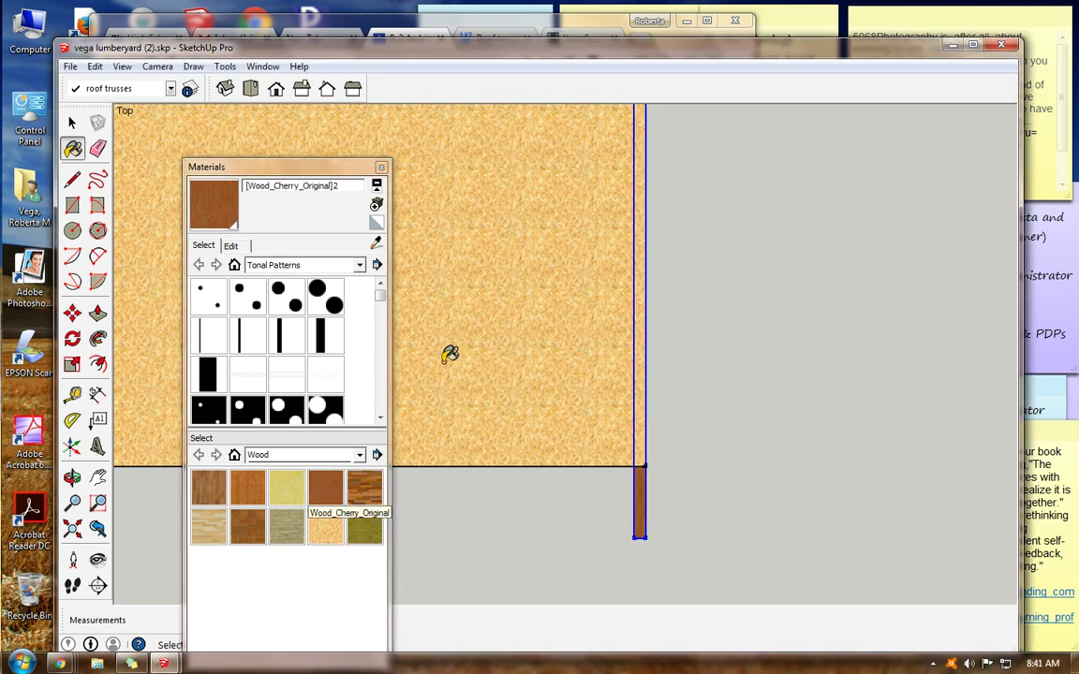
pyautogui.click(381, 168)
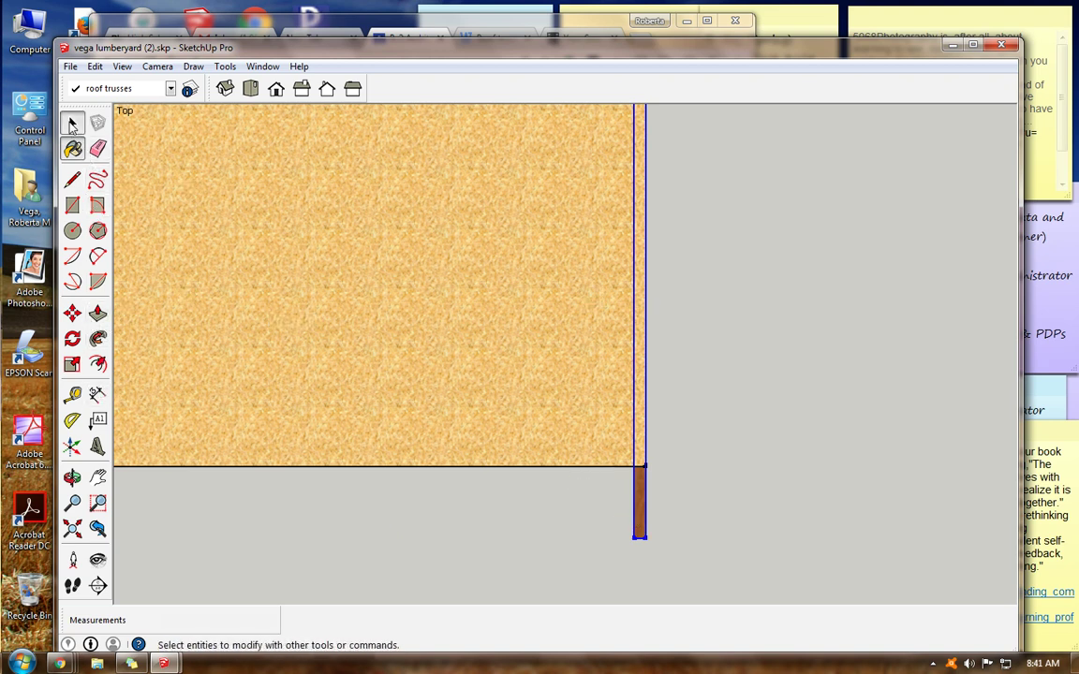
# - Edit the rafter component, Push/Pull its face to a height of 6", and finish editing the component
pyautogui.click(73, 124)
pyautogui.doubleClick(642, 503)
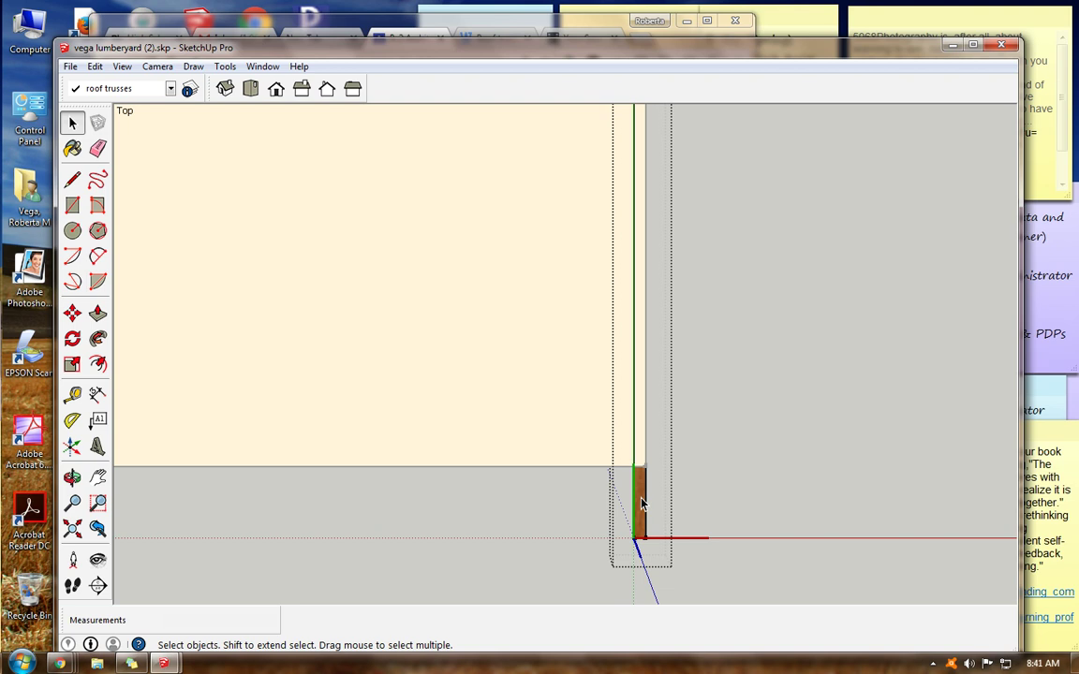
pyautogui.click(98, 313)
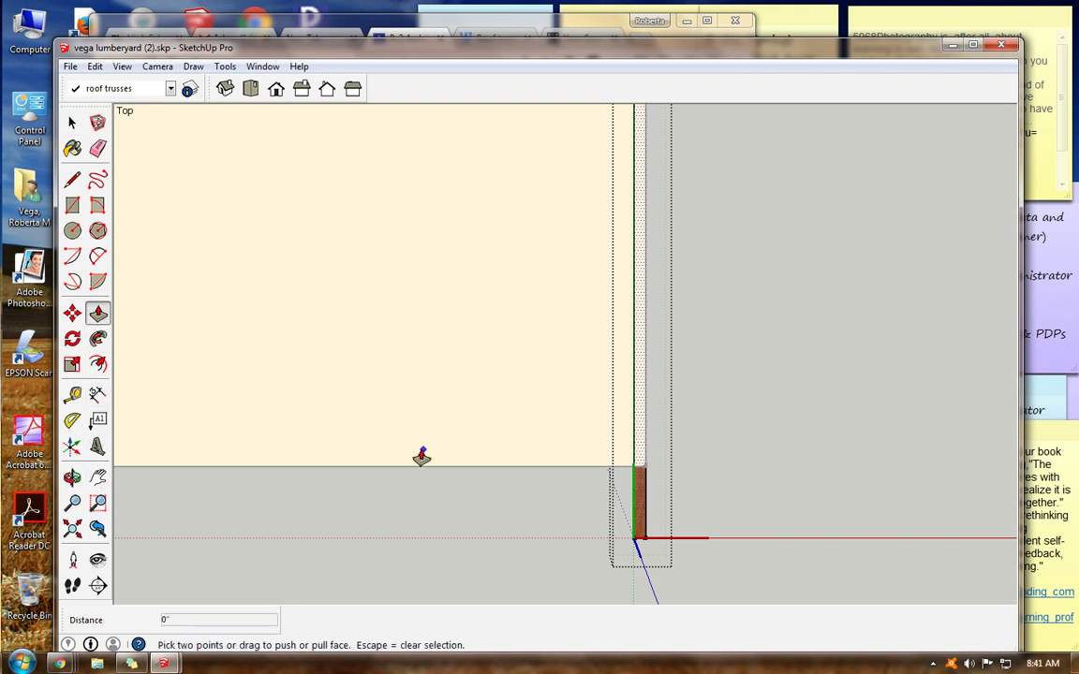
pyautogui.moveTo(636, 532); pyautogui.dragTo(656, 533)
pyautogui.press('Return')
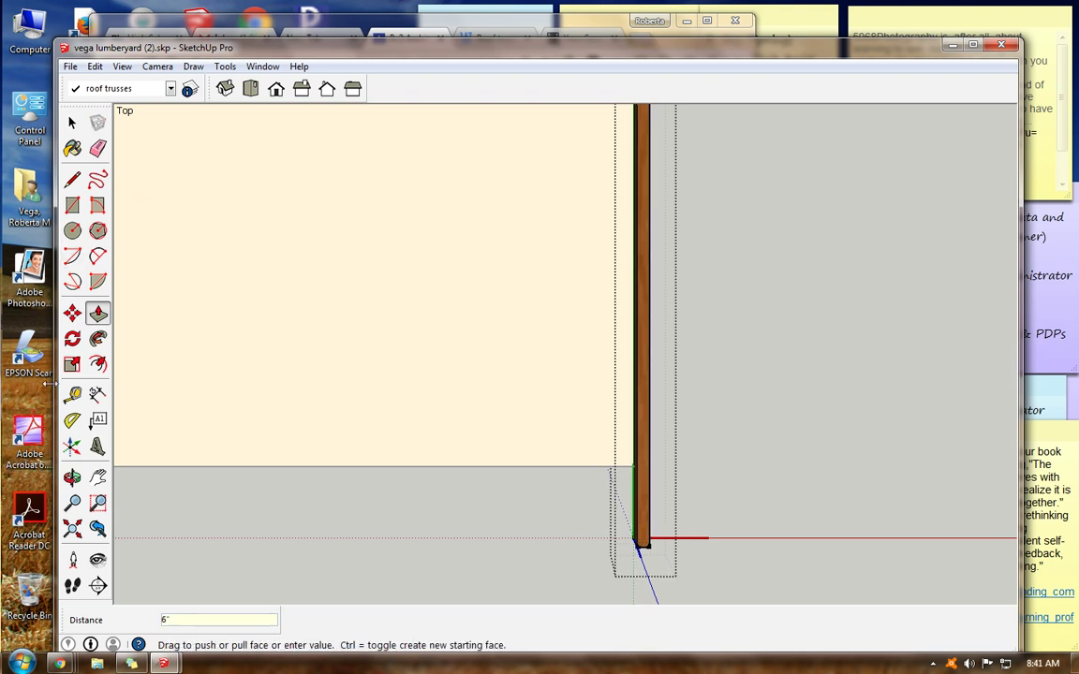
pyautogui.click(72, 122)
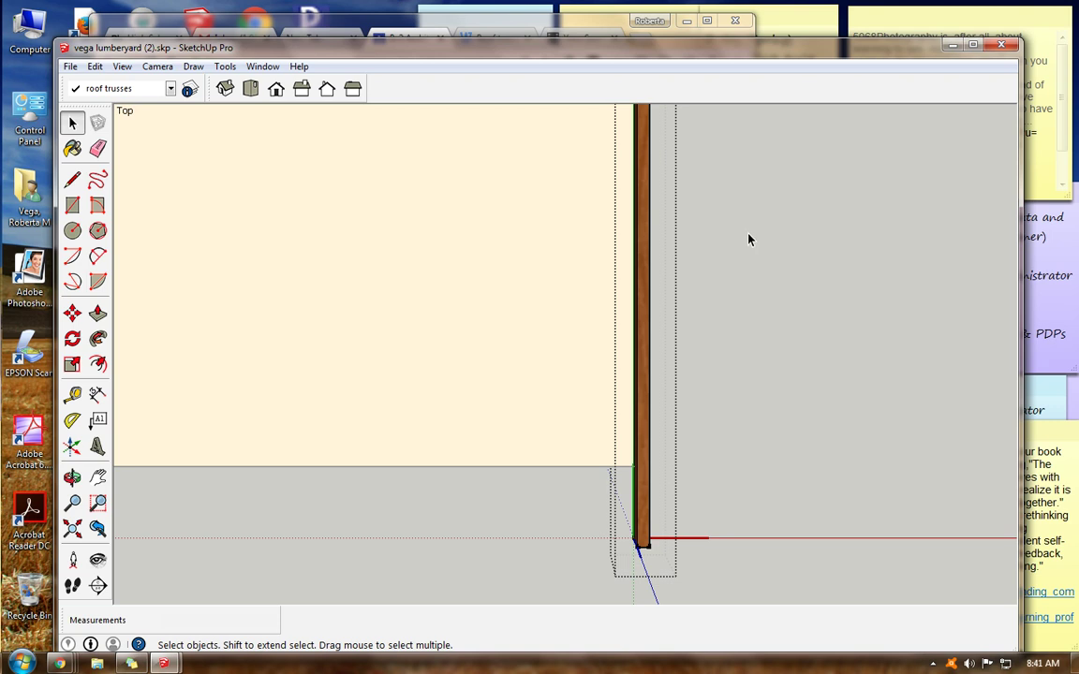
# - Show the full length of the cherry rafter from a low side angle and select it
pyautogui.click(72, 477)
pyautogui.moveTo(700, 371); pyautogui.dragTo(735, 394)
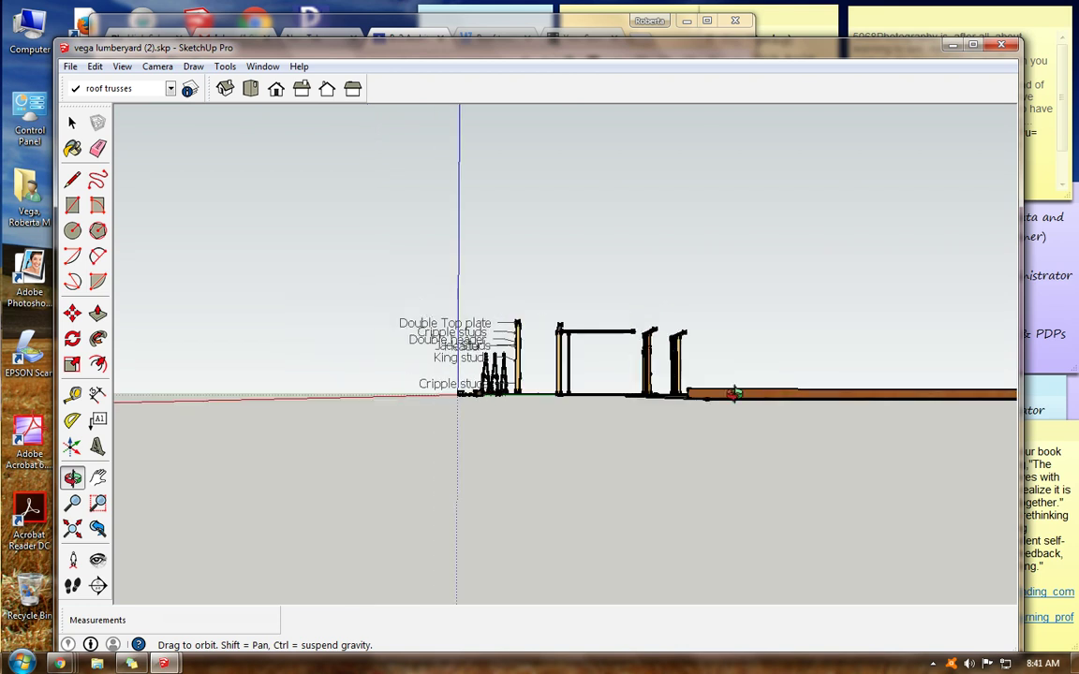
pyautogui.click(97, 477)
pyautogui.moveTo(871, 353); pyautogui.dragTo(543, 391)
pyautogui.scroll(-3, 543, 391)
pyautogui.click(73, 123)
pyautogui.click(516, 422)
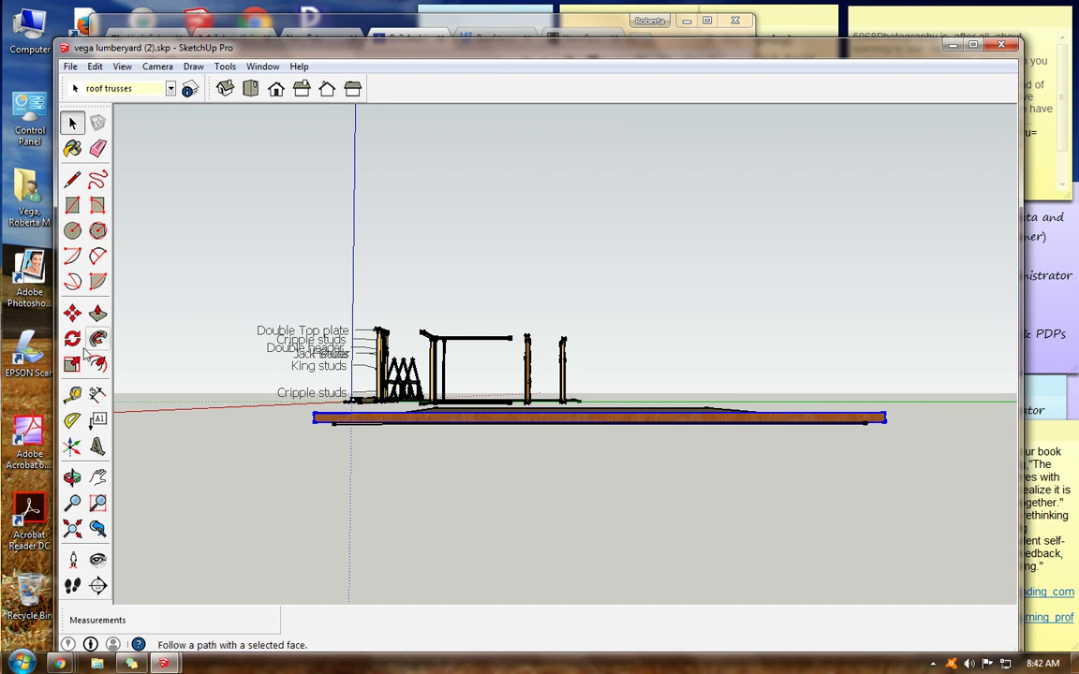
# - Try to place a copy of the rafter above the original
pyautogui.click(73, 311)
pyautogui.press('ctrl')
pyautogui.click(541, 418)
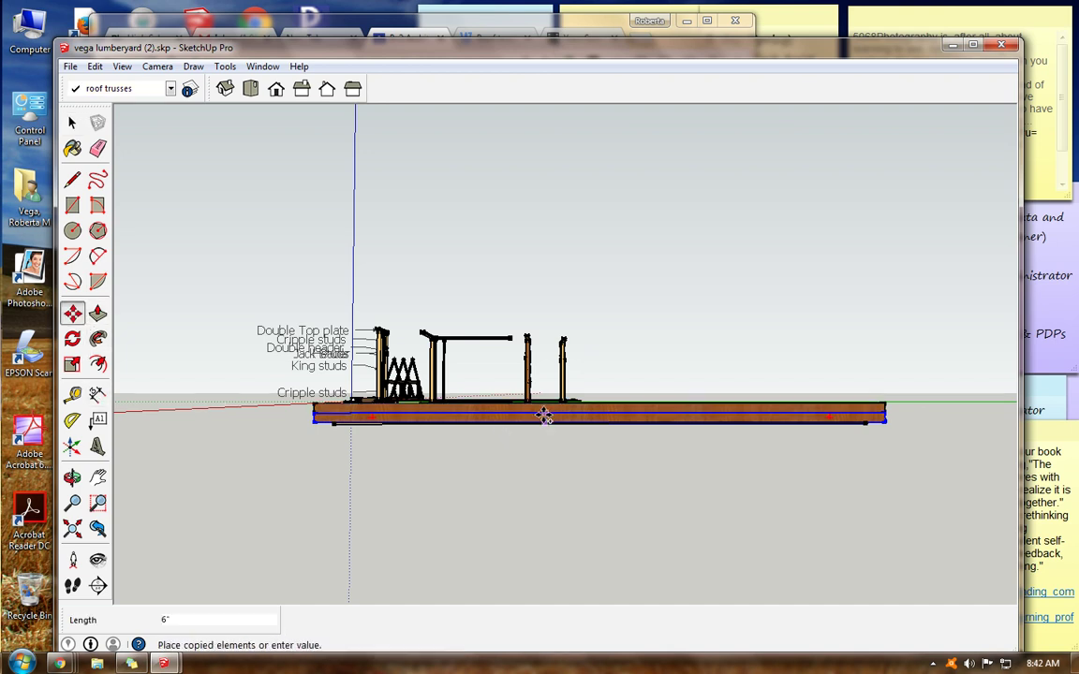
pyautogui.scroll(1, 544, 414)
pyautogui.scroll(2, 544, 414)
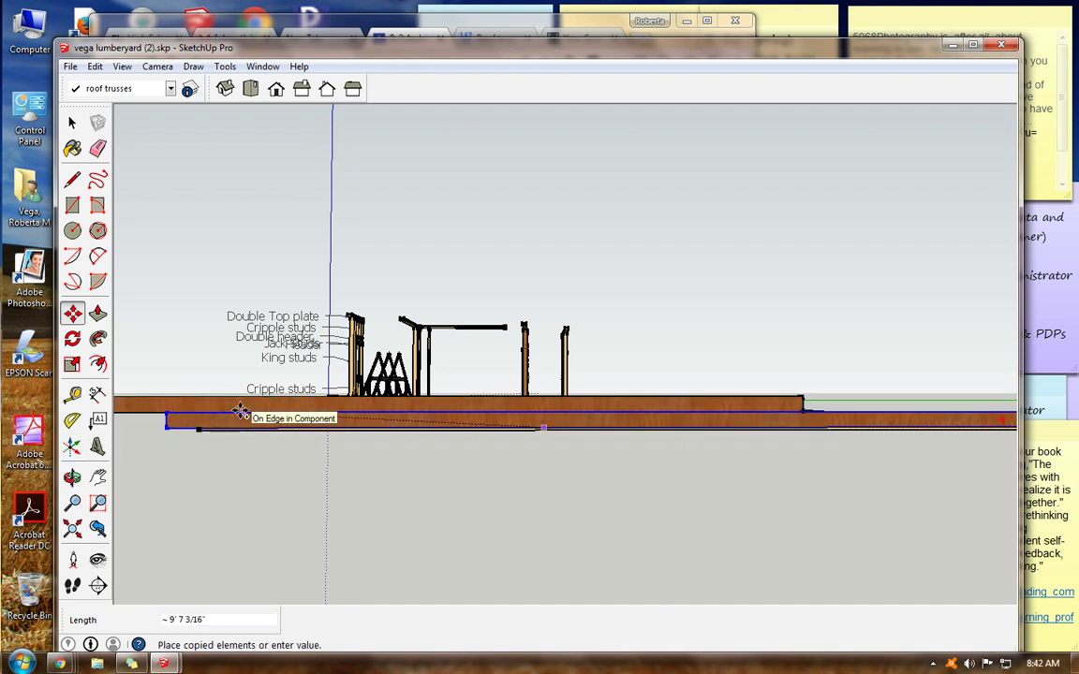
pyautogui.click(240, 412)
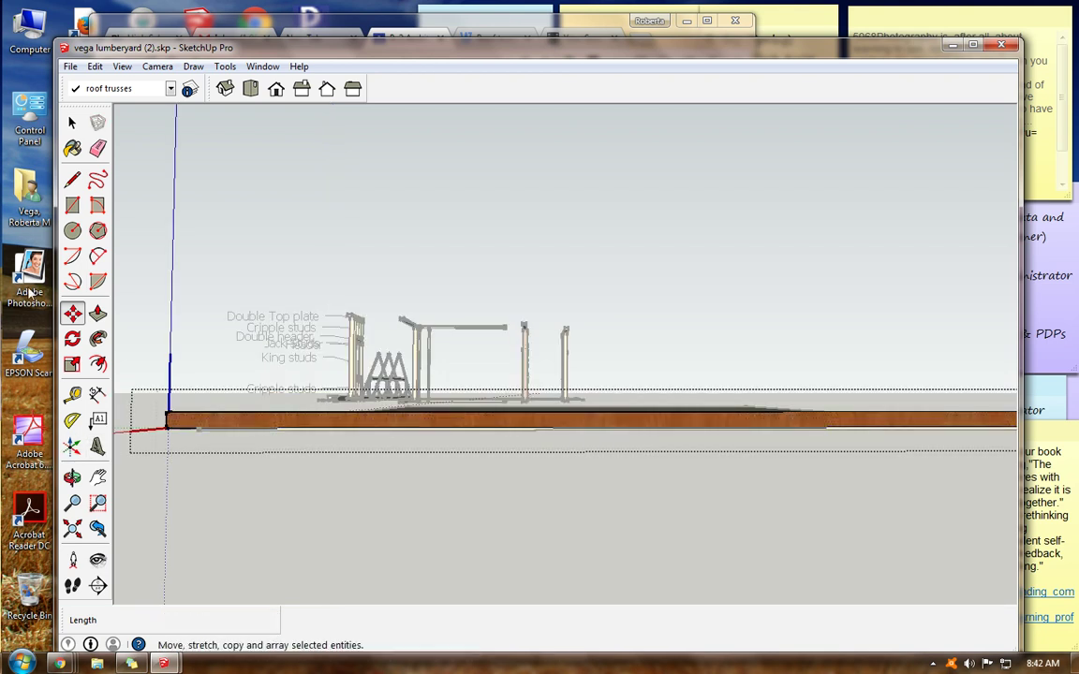
# - Copy the cherry rafter 6" straight up so the copy sits on top of the original
pyautogui.click(73, 123)
pyautogui.click(278, 184)
pyautogui.click(398, 421)
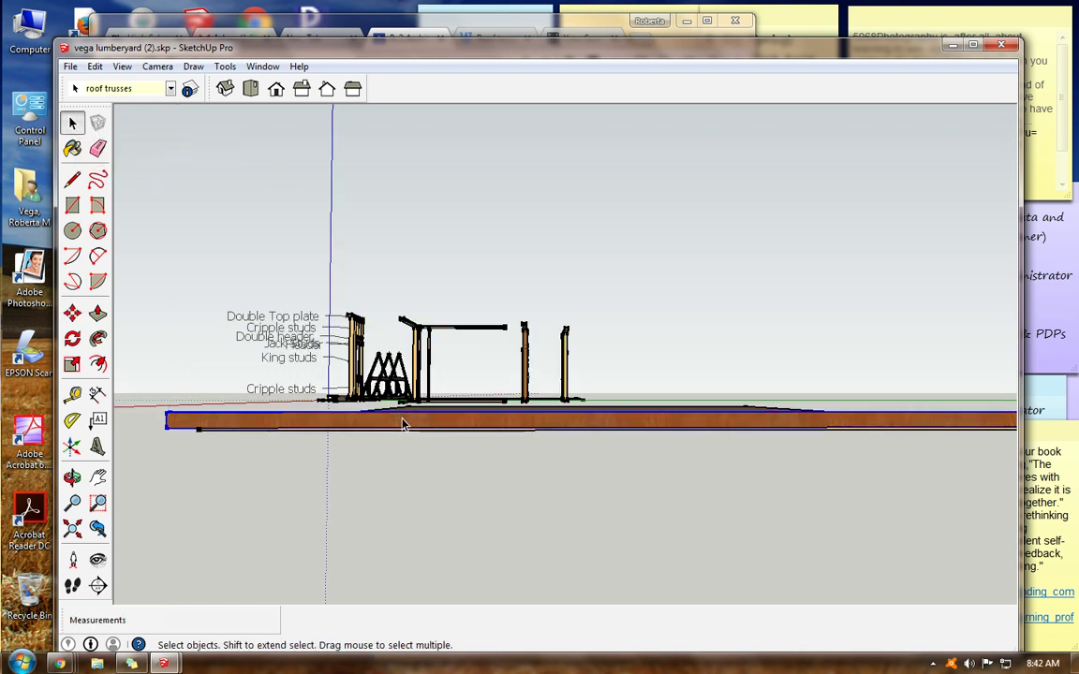
pyautogui.click(72, 312)
pyautogui.click(328, 414)
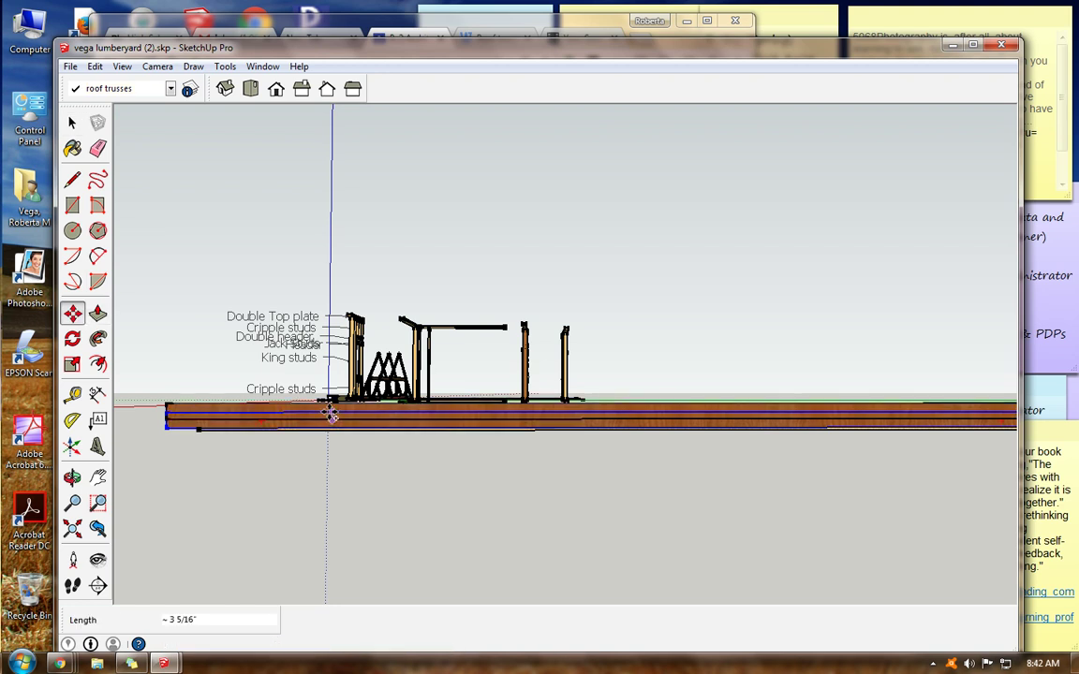
pyautogui.write('6')
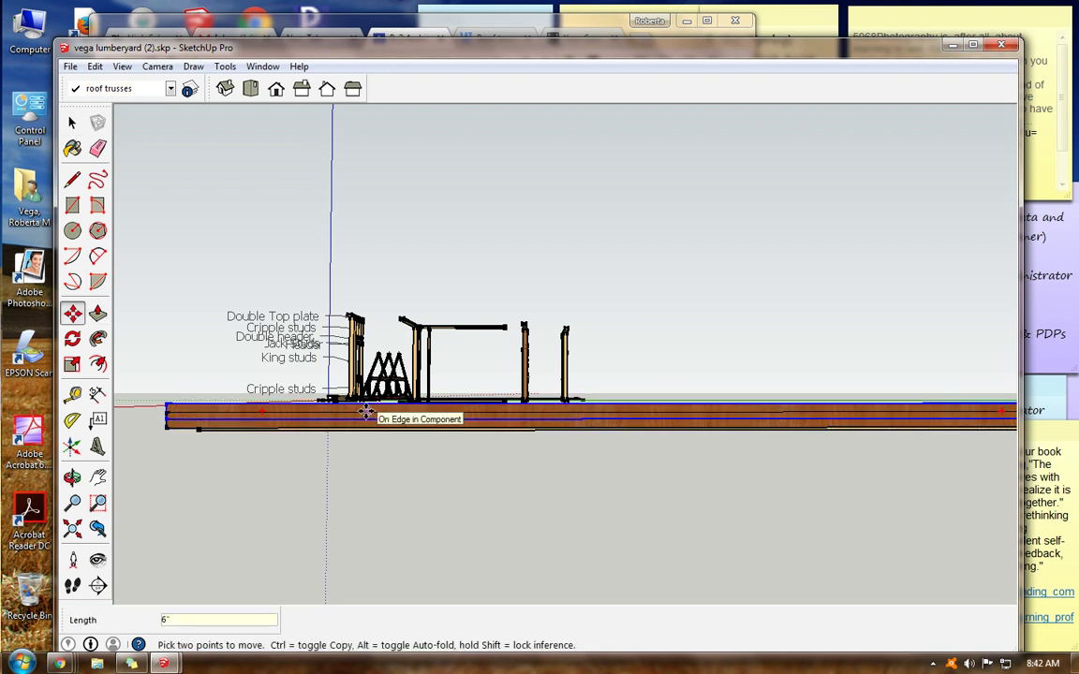
pyautogui.press('Return')
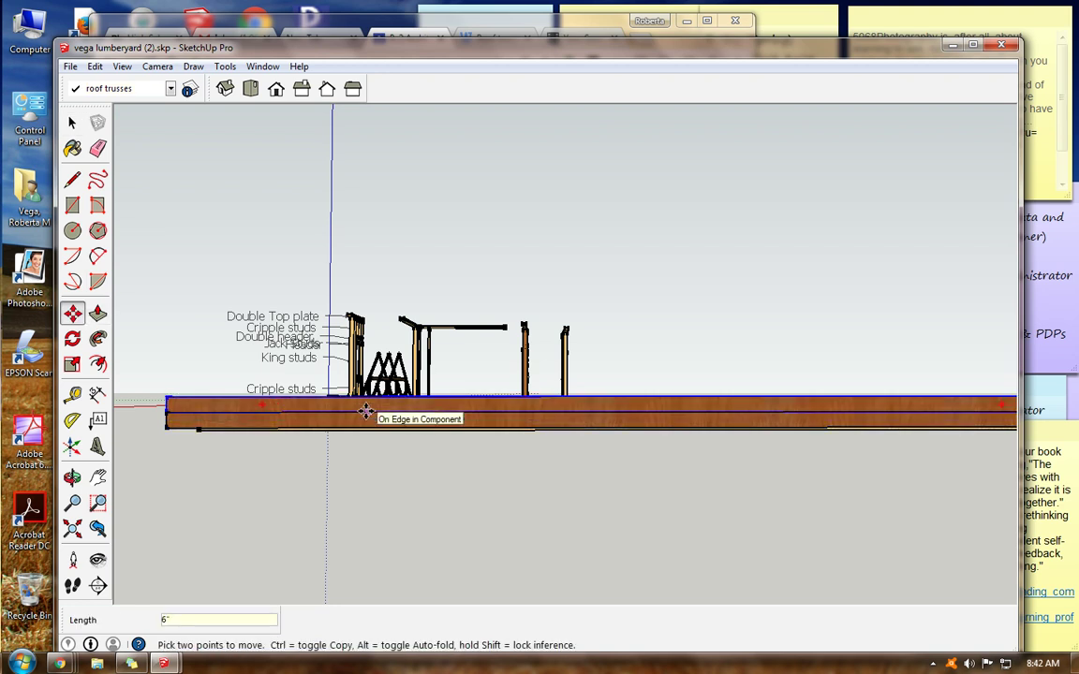
# - Rotate the upper rafter copy 30 degrees in the vertical plane so it rises toward the base rafter's right end
pyautogui.click(72, 338)
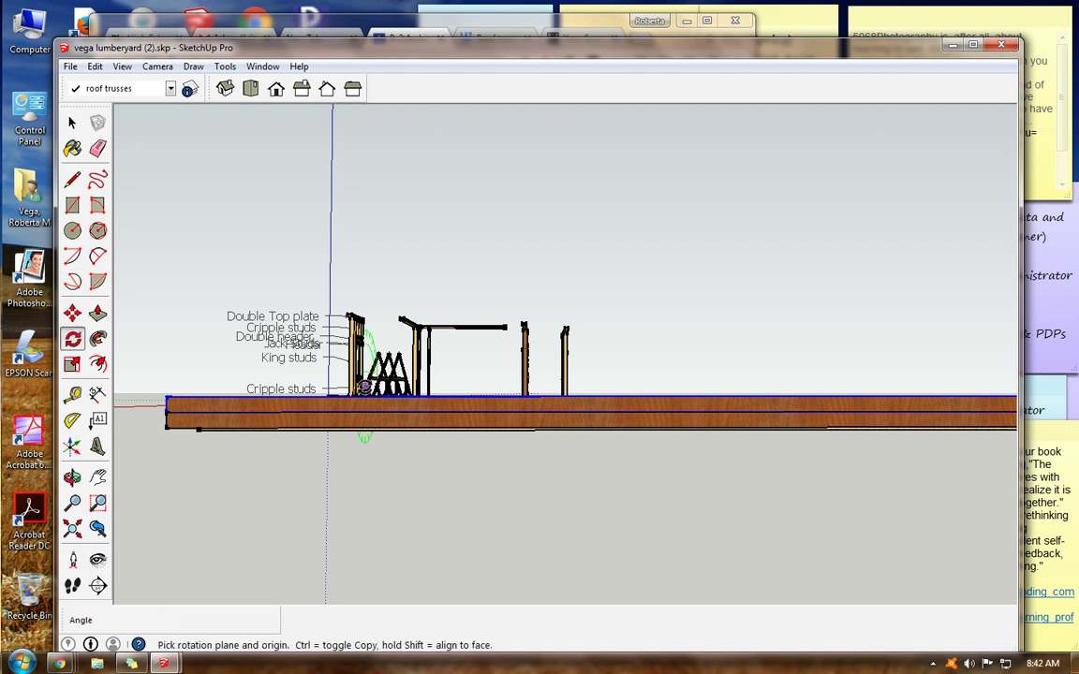
pyautogui.click(449, 405)
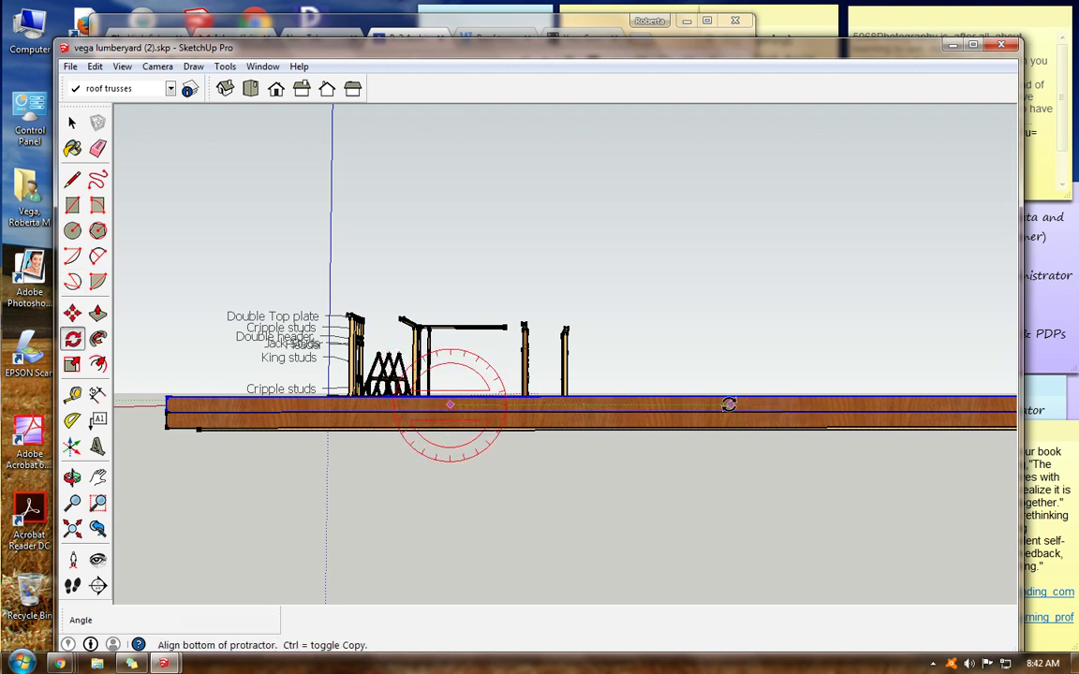
pyautogui.click(729, 404)
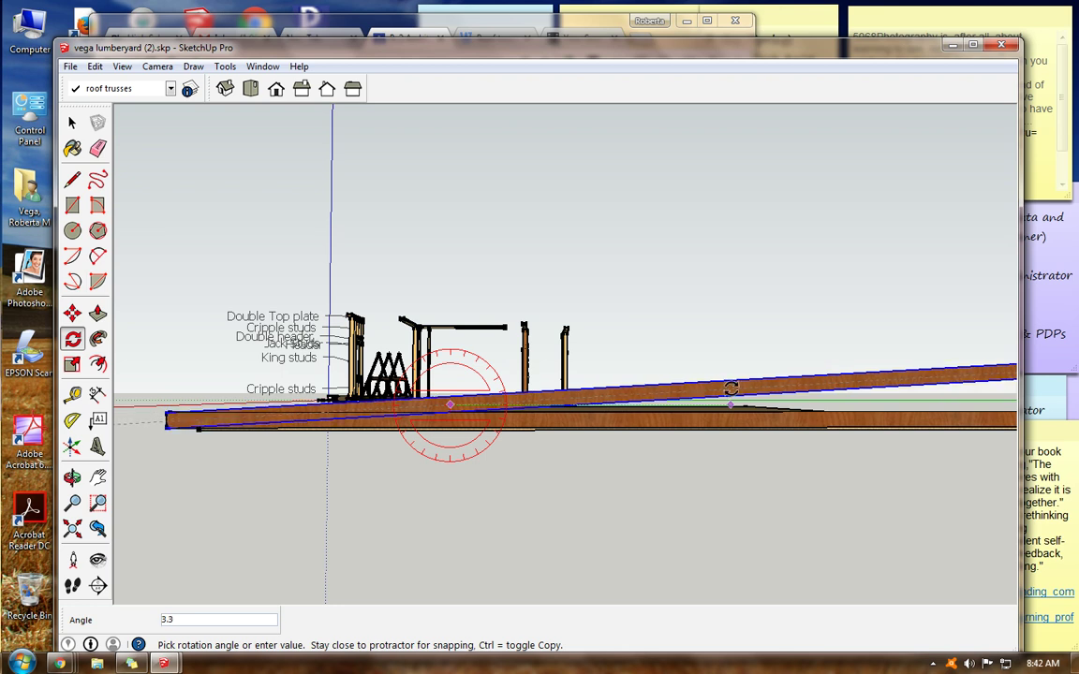
pyautogui.press('Return')
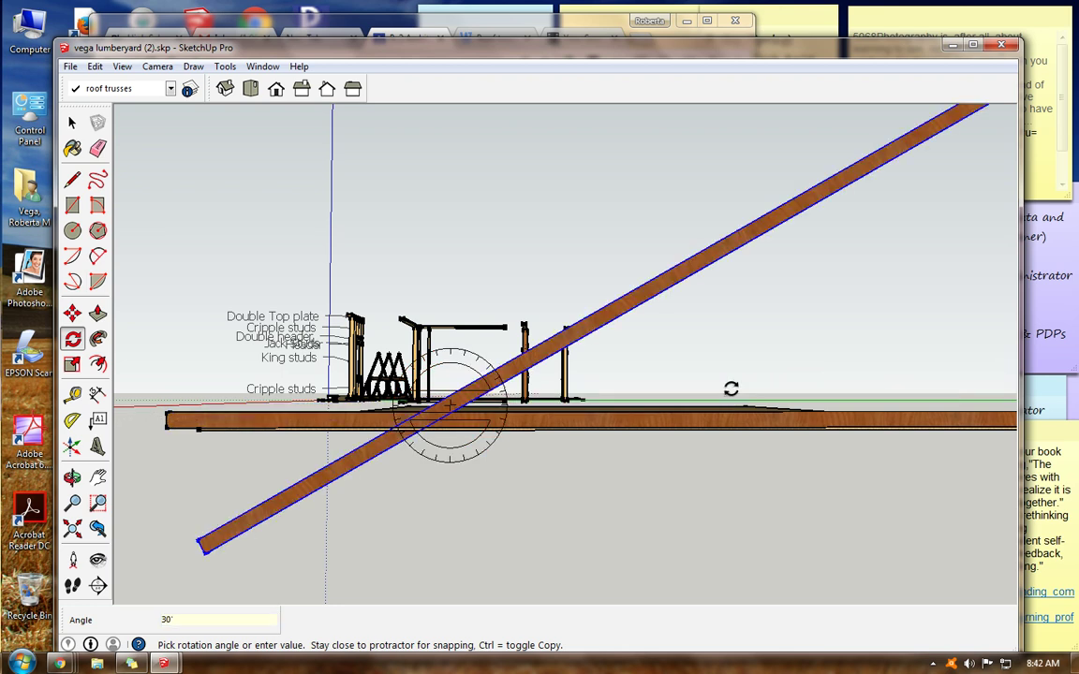
# - Move the sloped rafter so its lower end overlaps the left end of the base rafter
pyautogui.click(72, 313)
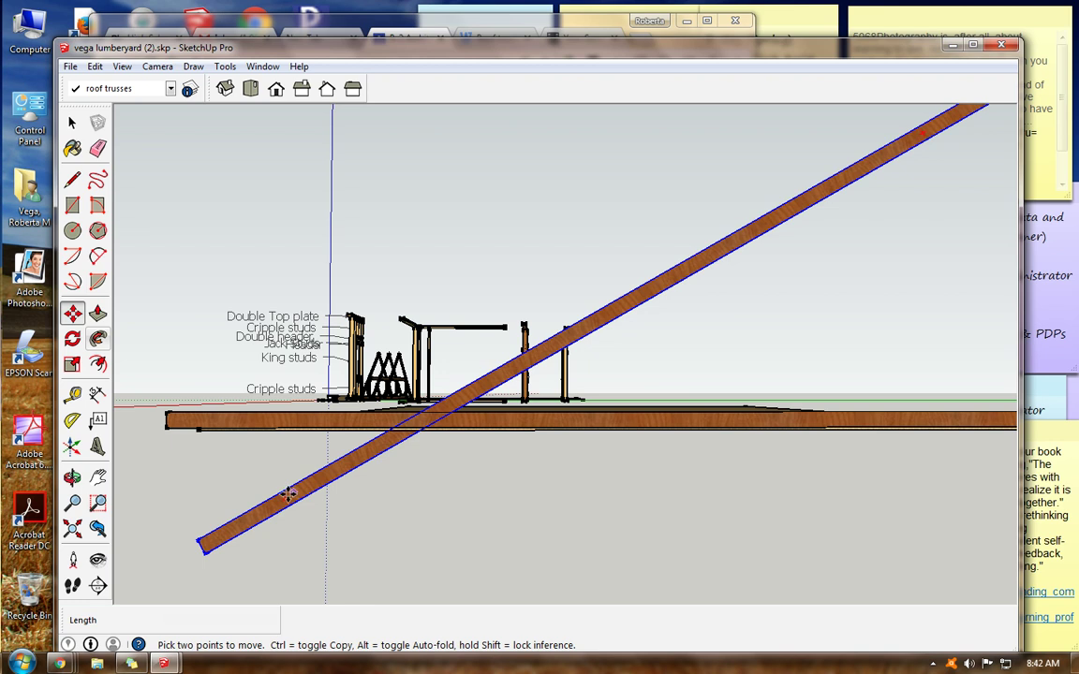
pyautogui.click(205, 540)
pyautogui.click(184, 395)
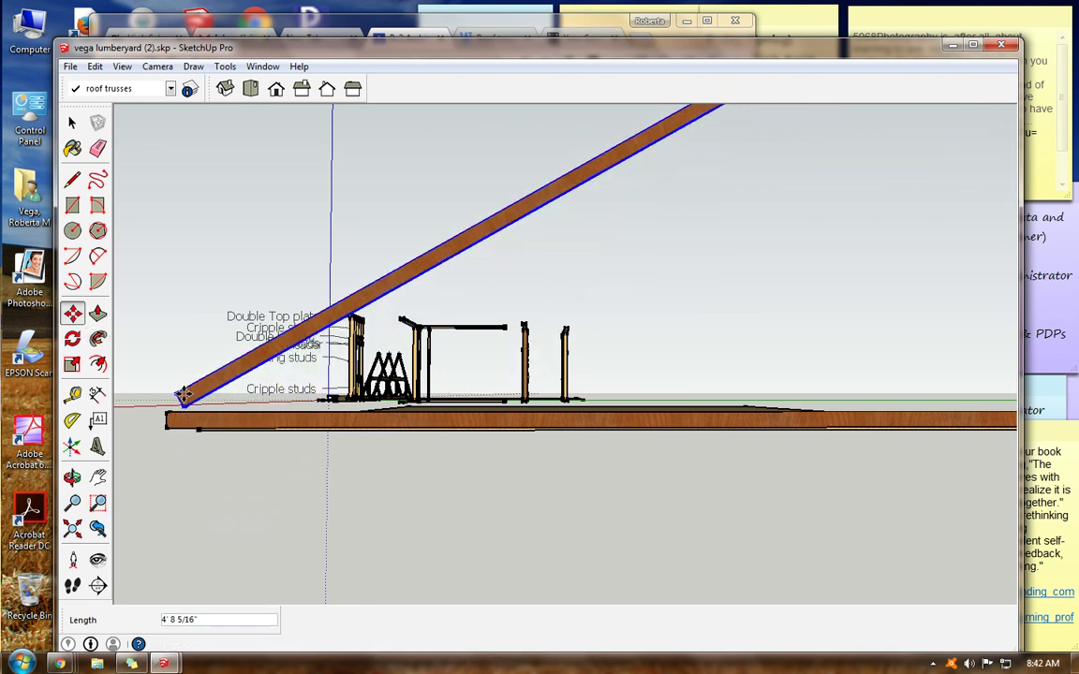
pyautogui.scroll(3, 184, 395)
pyautogui.click(192, 390)
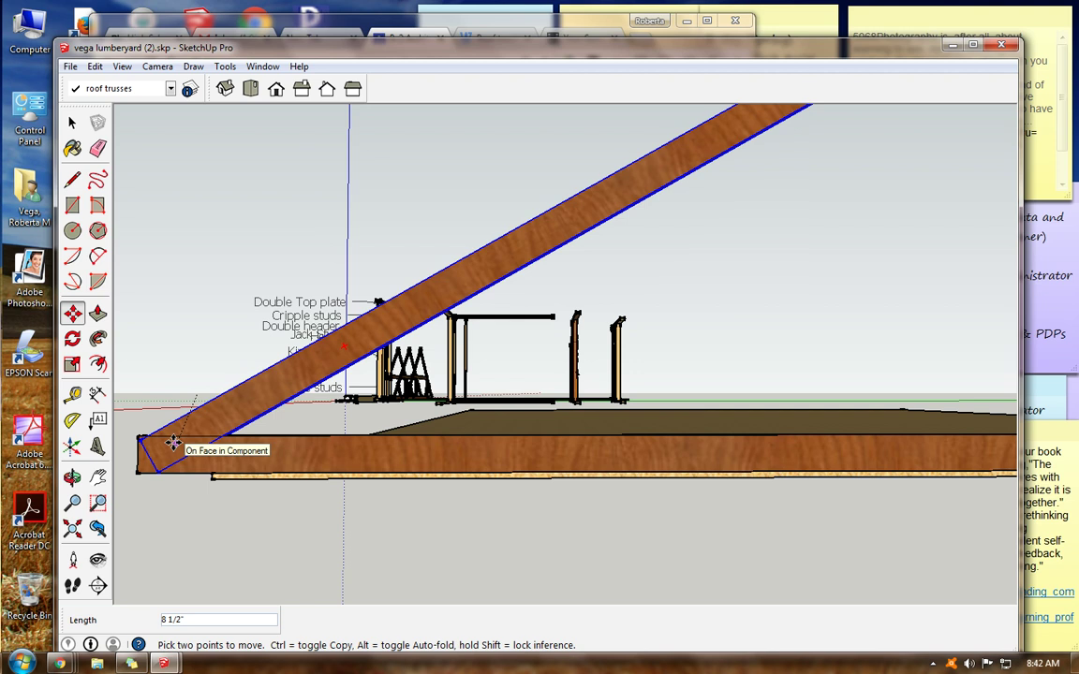
pyautogui.click(173, 442)
pyautogui.scroll(-3, 219, 440)
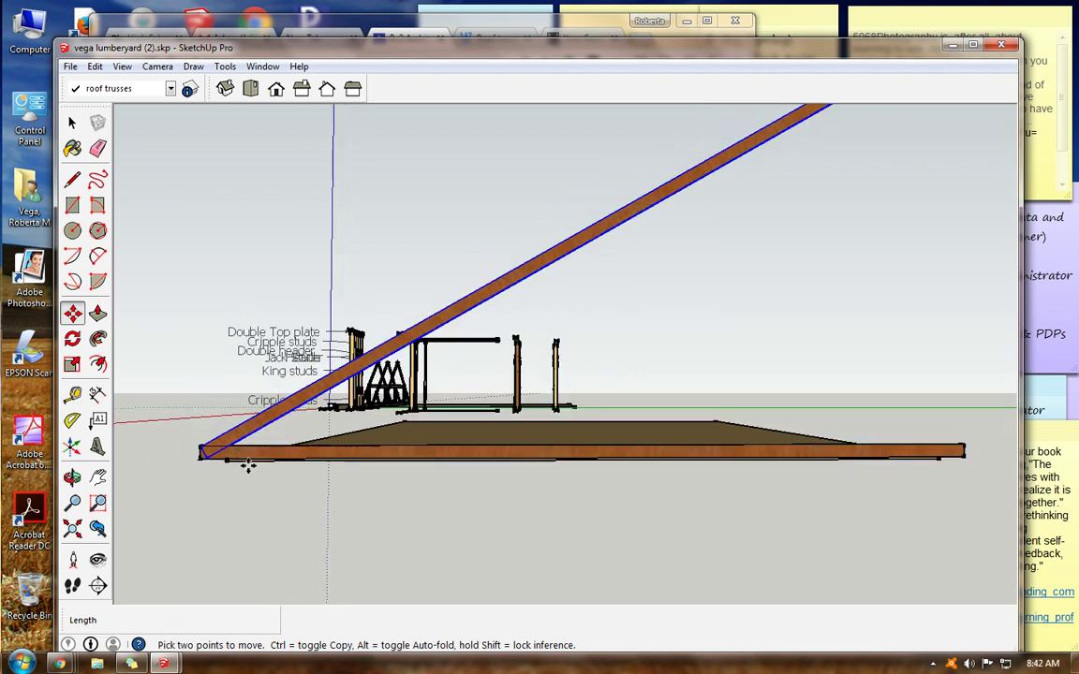
pyautogui.scroll(-2, 247, 465)
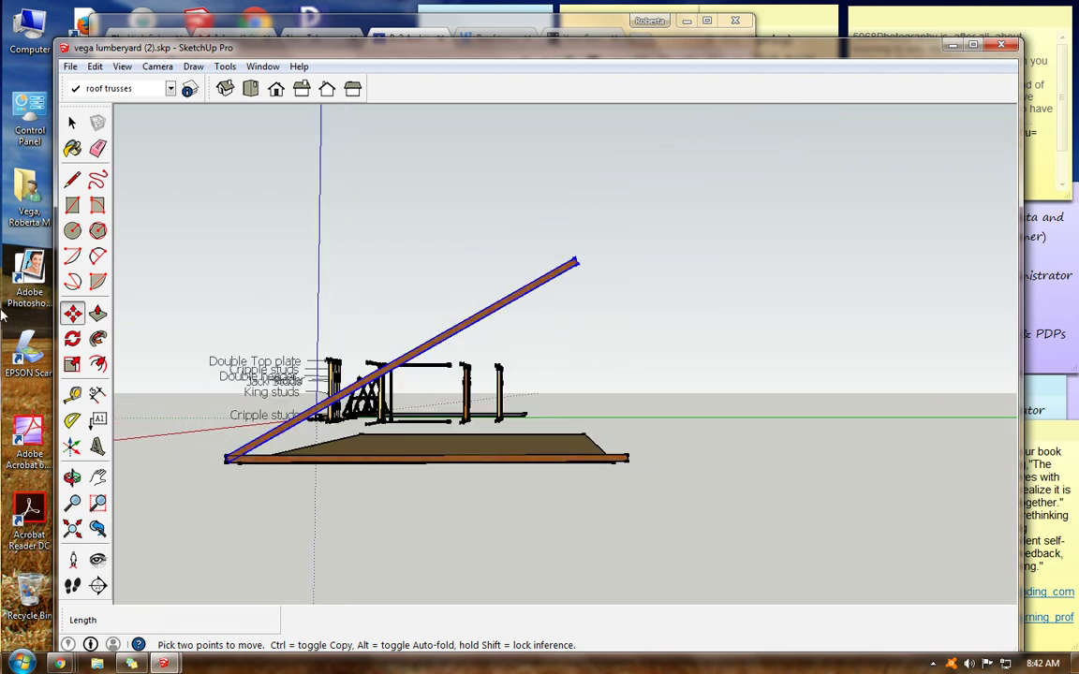
# - Make the sloped rafter a unique component, independent of the base rafter
pyautogui.click(72, 123)
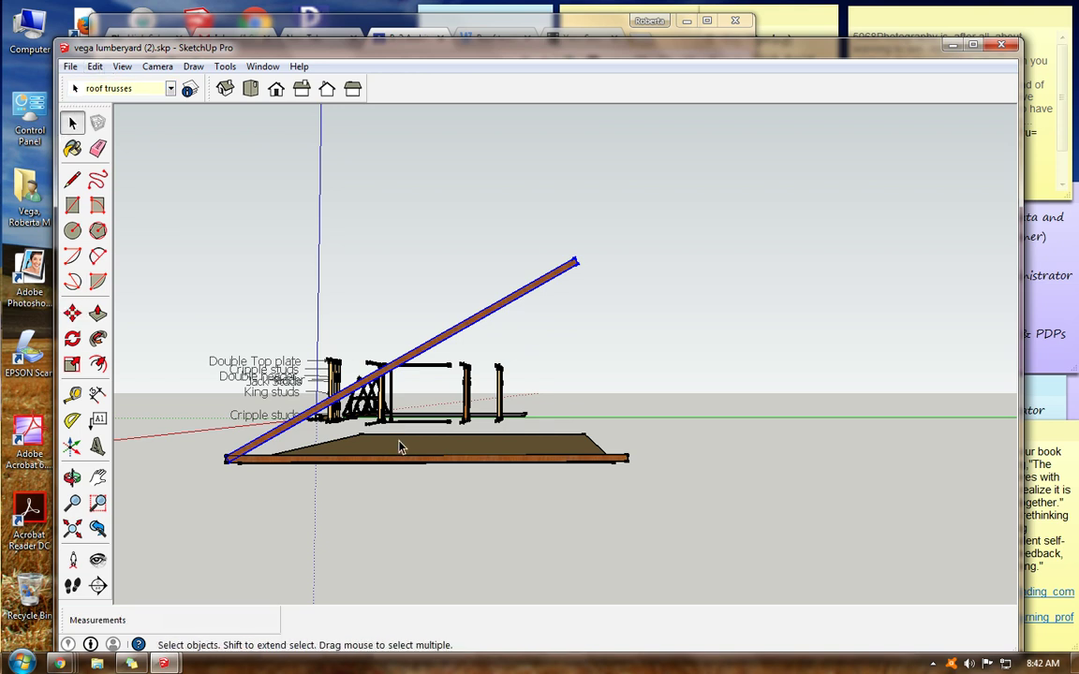
pyautogui.click(91, 69)
pyautogui.moveTo(180, 423)
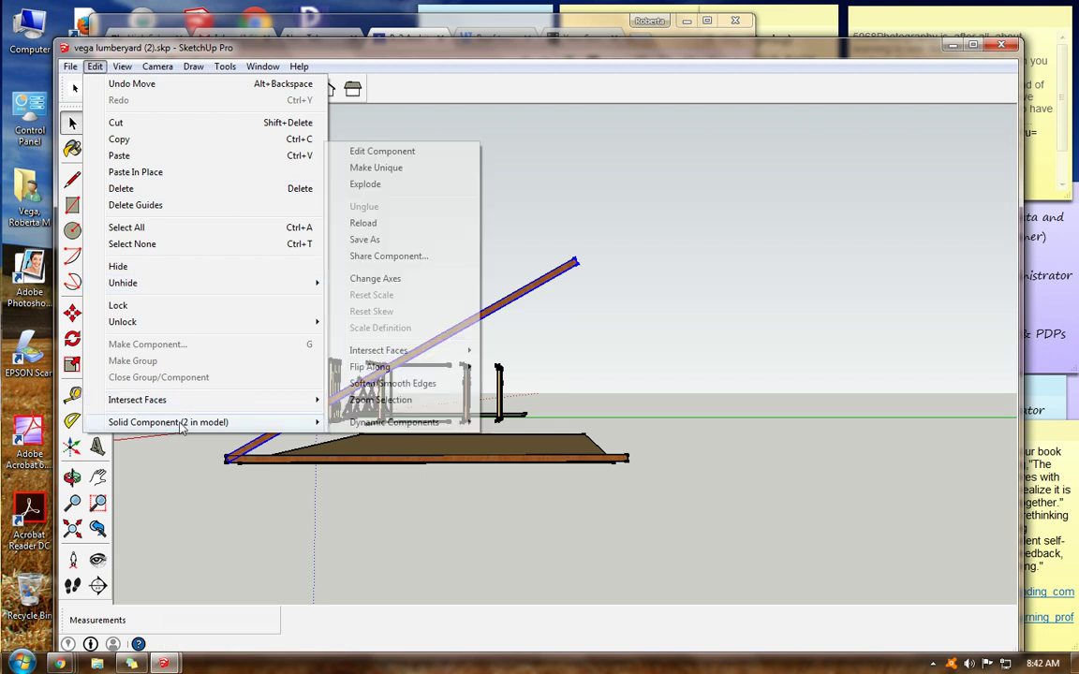
pyautogui.click(379, 168)
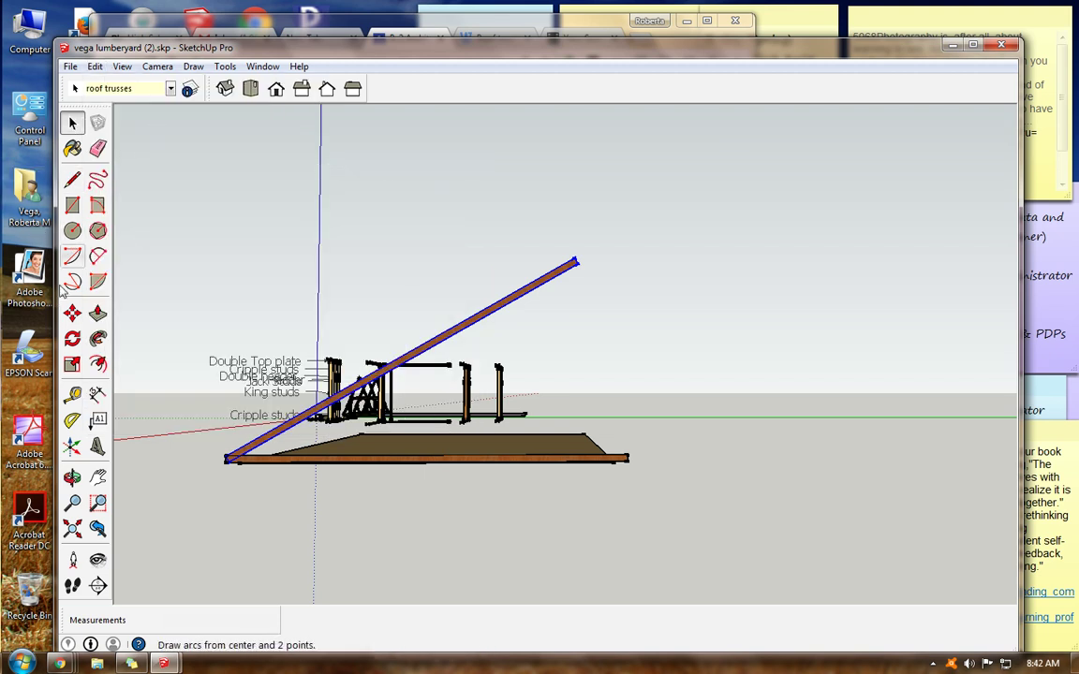
# - Copy the base rafter 6" straight up so the copy rests on top of it
pyautogui.click(377, 465)
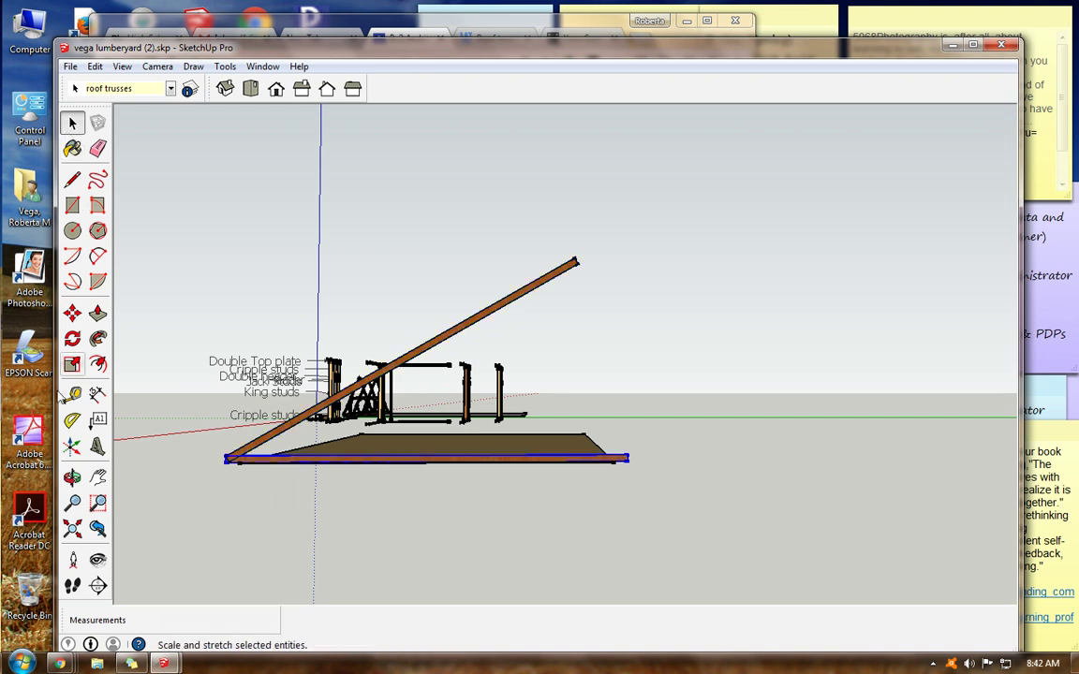
pyautogui.click(72, 311)
pyautogui.press('ctrl')
pyautogui.click(314, 462)
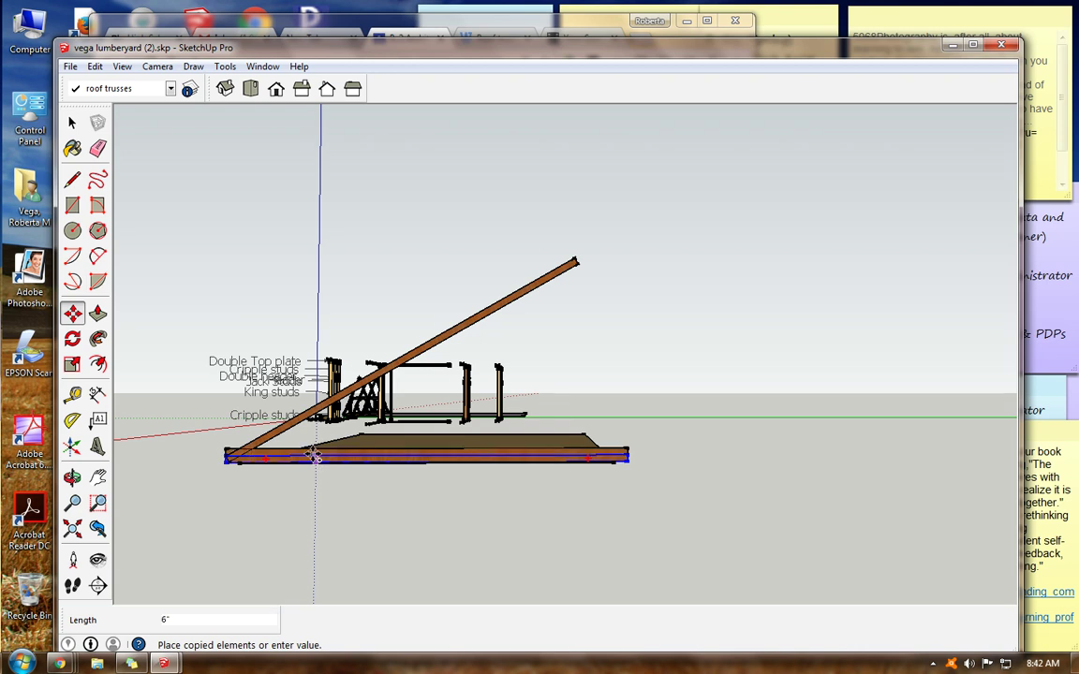
pyautogui.click(314, 453)
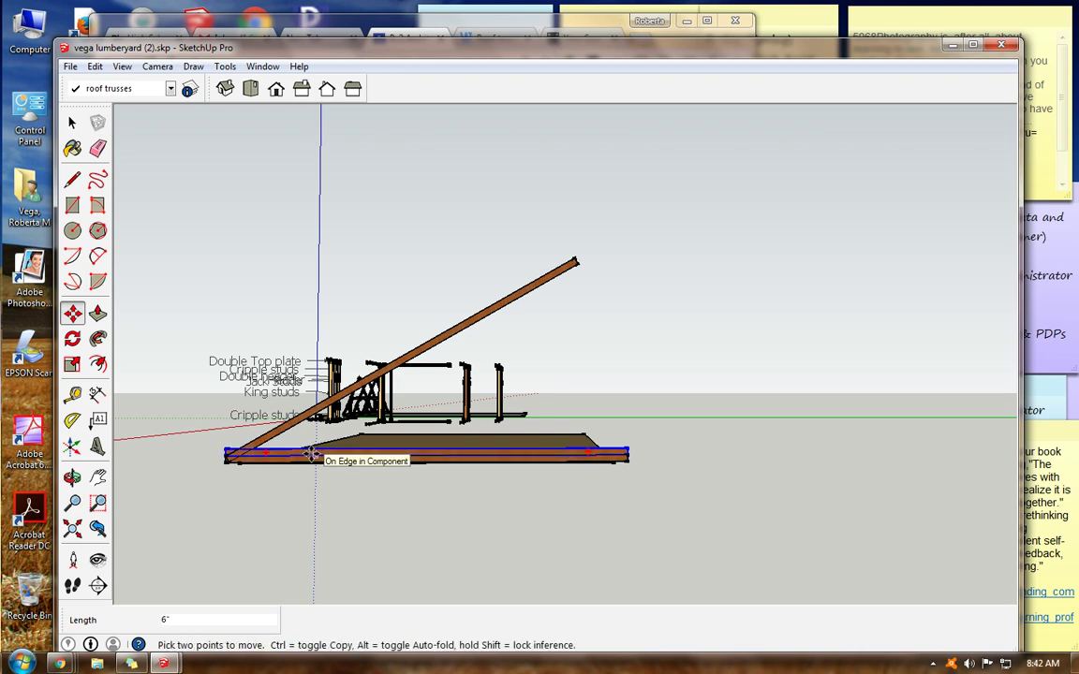
# - Rotate the new rafter copy 30 degrees so it rises toward the base rafter's left end, crossing the first sloped rafter
pyautogui.click(72, 339)
pyautogui.click(553, 450)
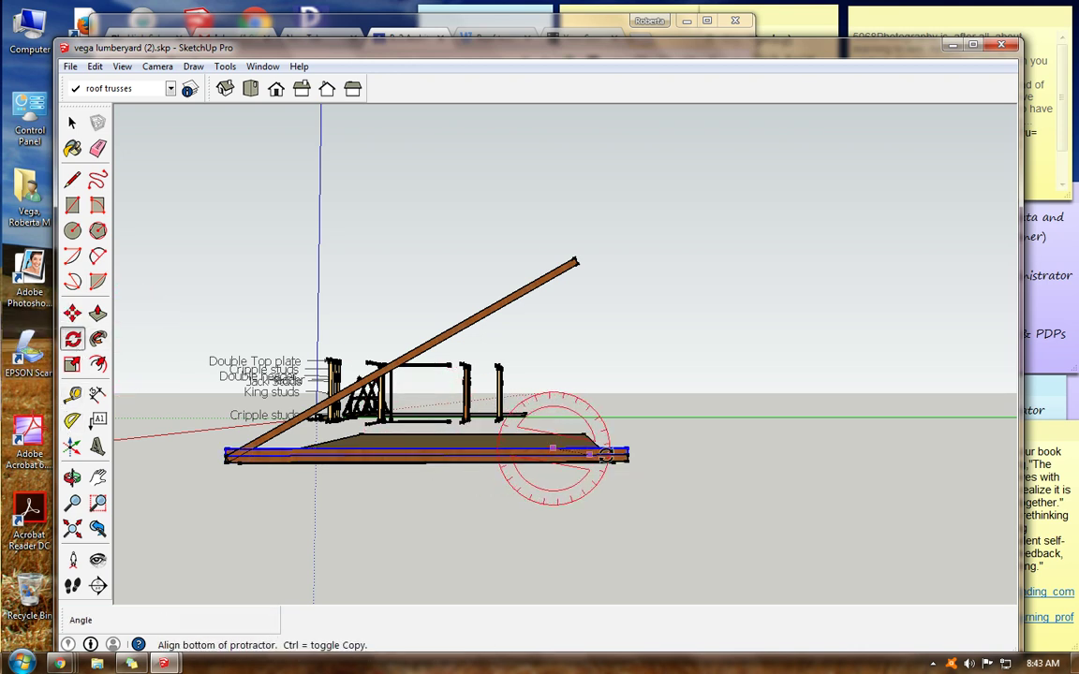
pyautogui.click(684, 452)
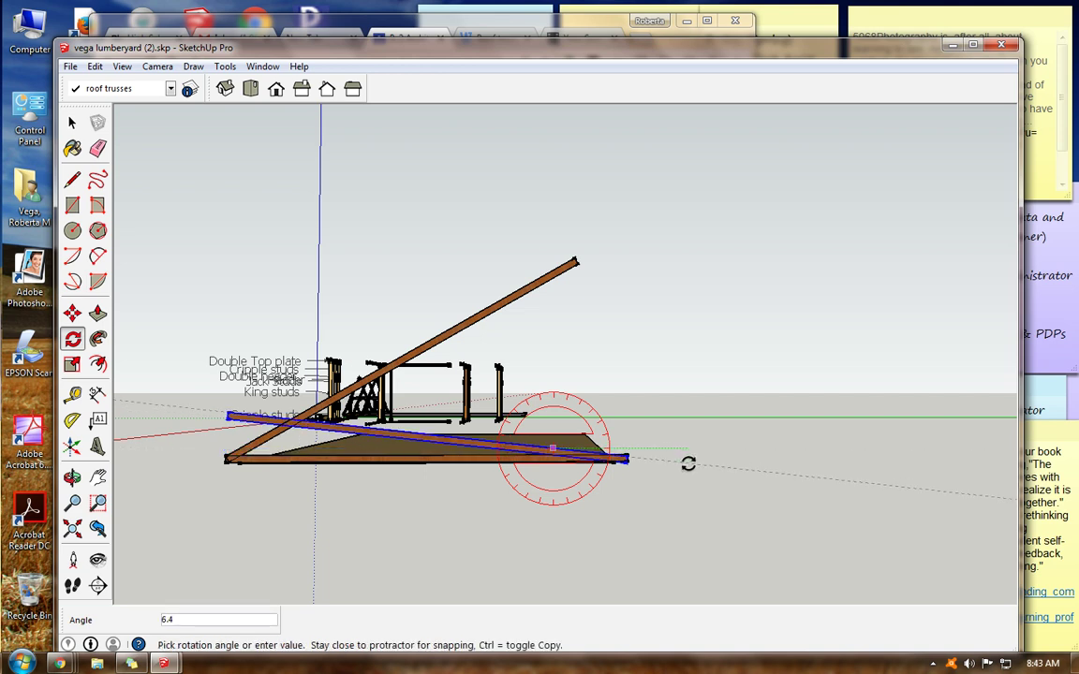
pyautogui.write('30')
pyautogui.press('Return')
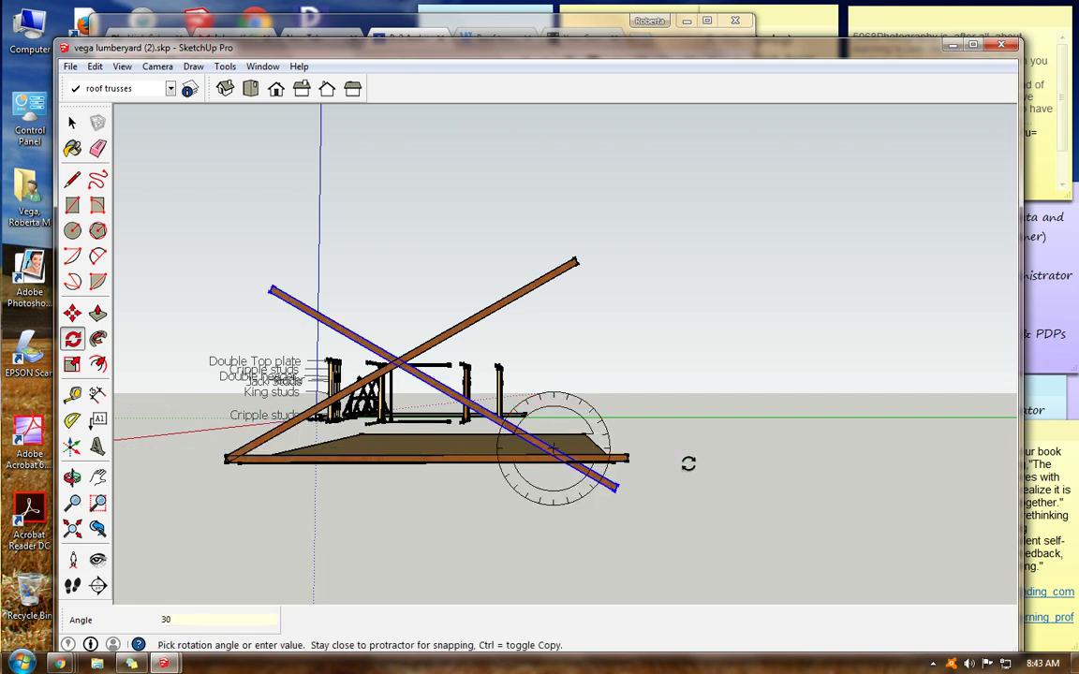
# - Move the second sloped rafter so the upper corner of its lower end meets the base rafter's upper right corner
pyautogui.click(72, 312)
pyautogui.scroll(3, 673, 463)
pyautogui.scroll(2, 637, 459)
pyautogui.click(414, 540)
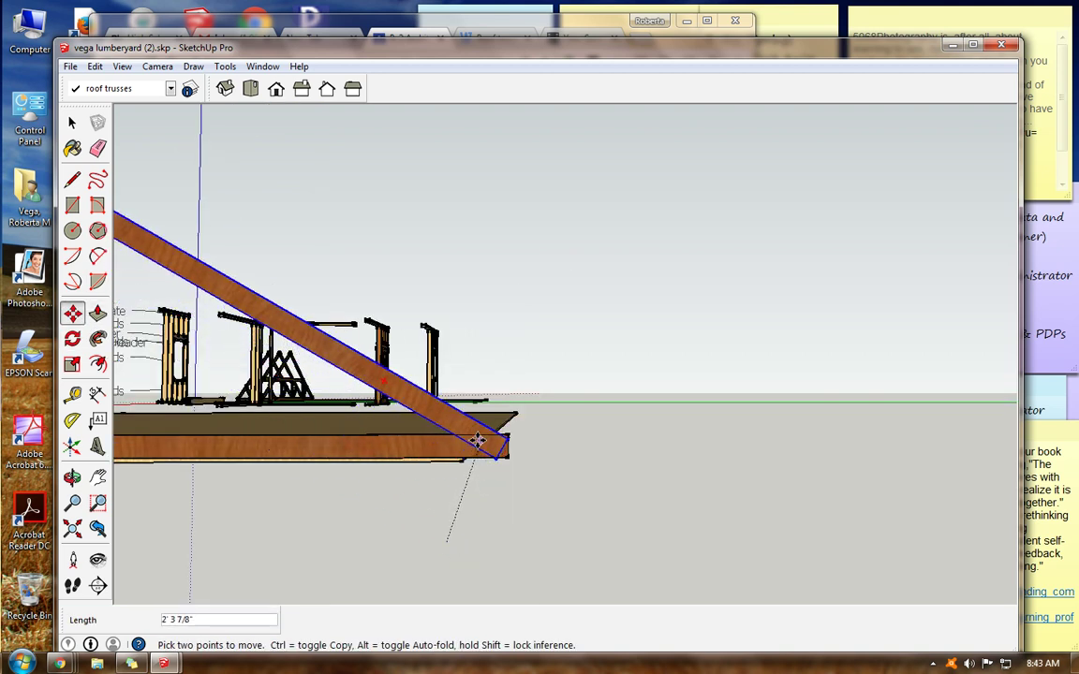
pyautogui.click(477, 438)
pyautogui.scroll(3, 478, 438)
pyautogui.click(496, 446)
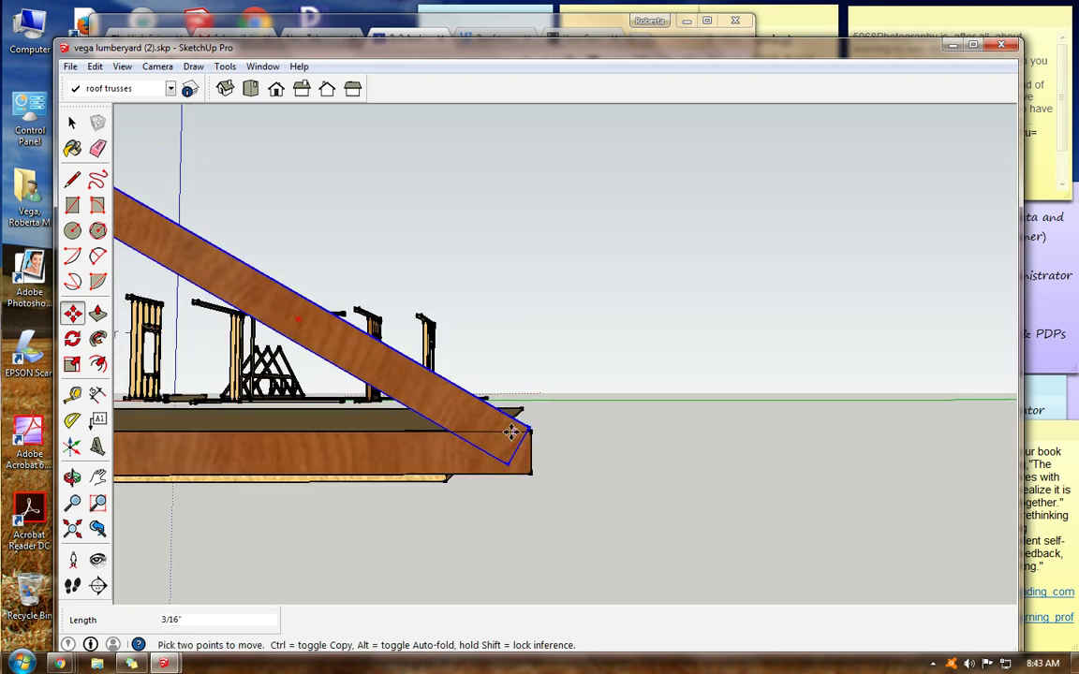
pyautogui.scroll(3, 513, 429)
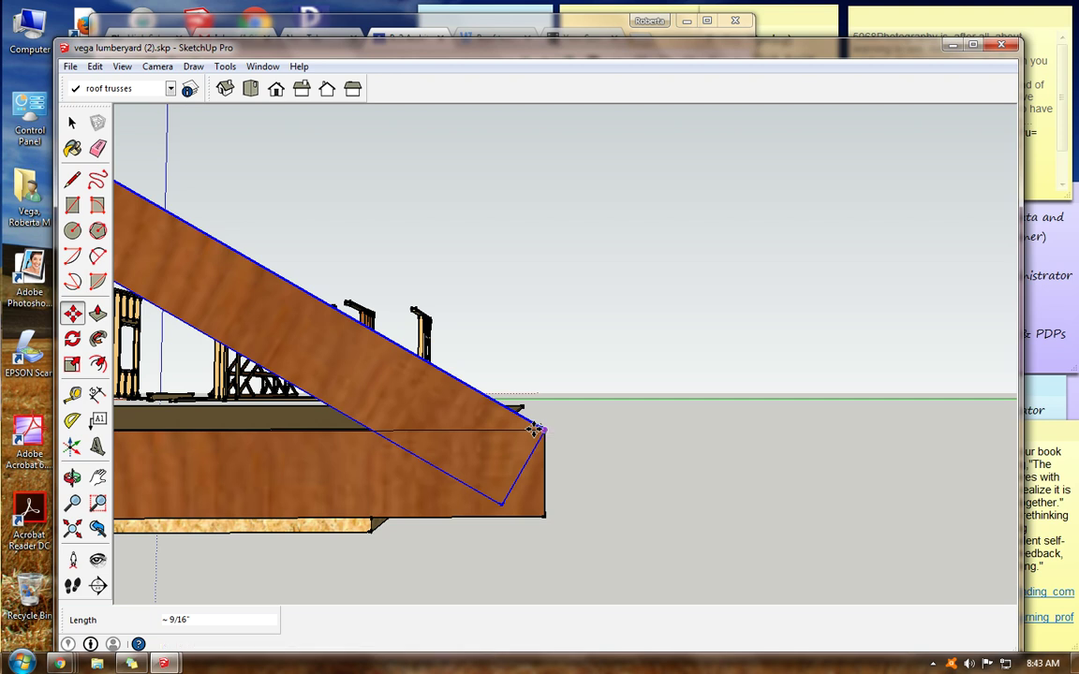
pyautogui.click(533, 429)
pyautogui.scroll(-6, 527, 434)
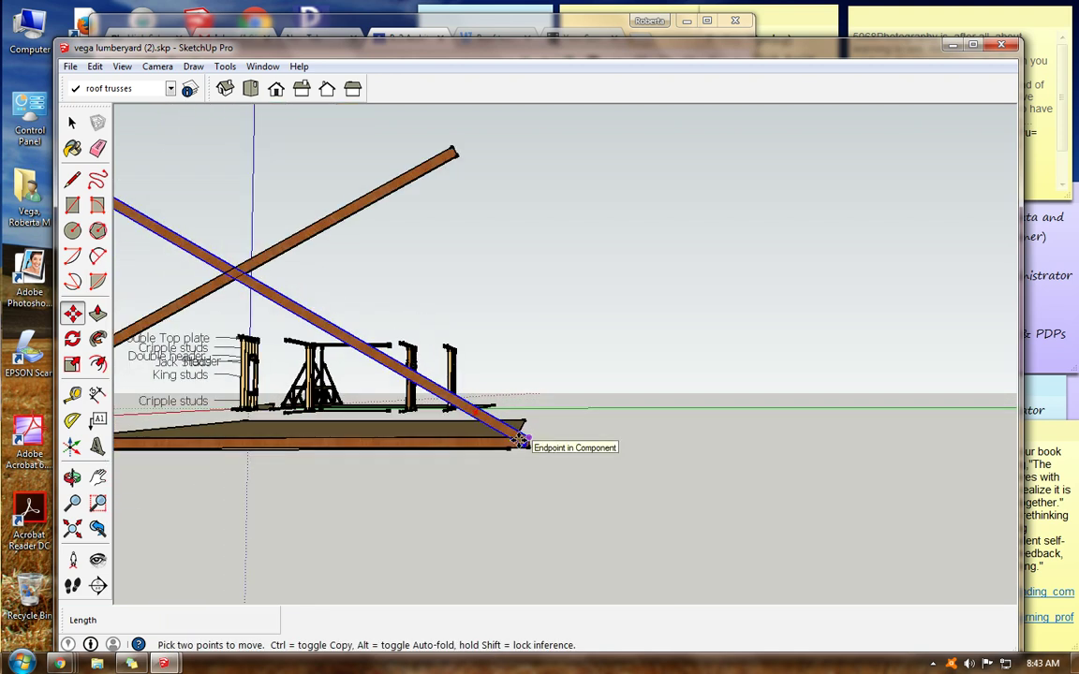
# - Make the second sloped rafter a unique component
pyautogui.click(96, 70)
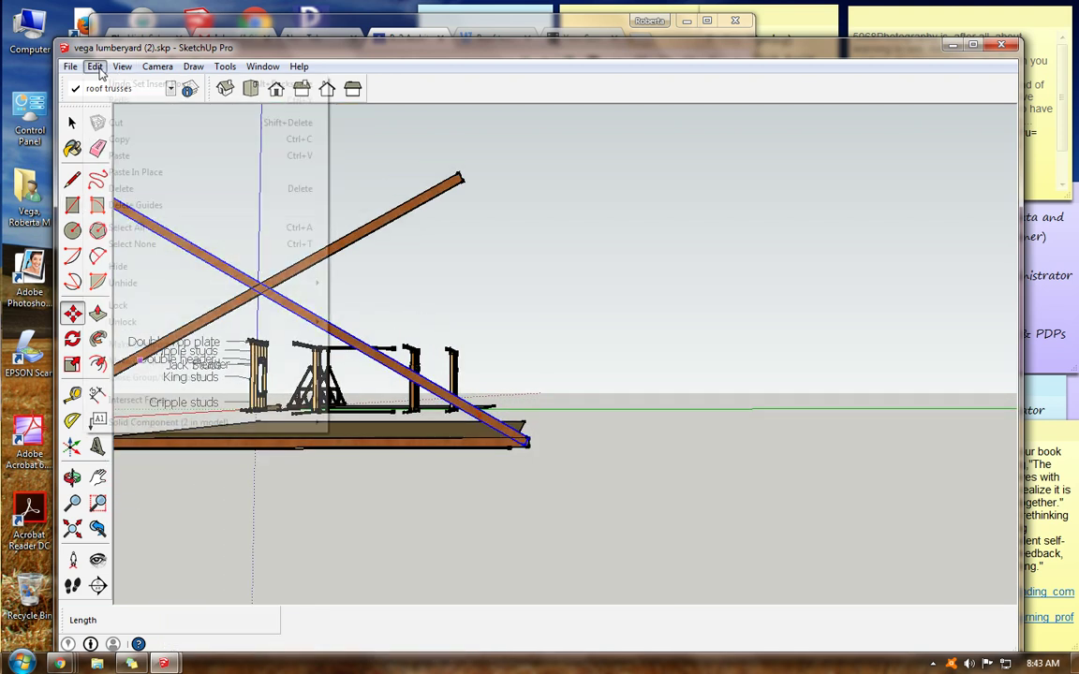
pyautogui.moveTo(306, 423)
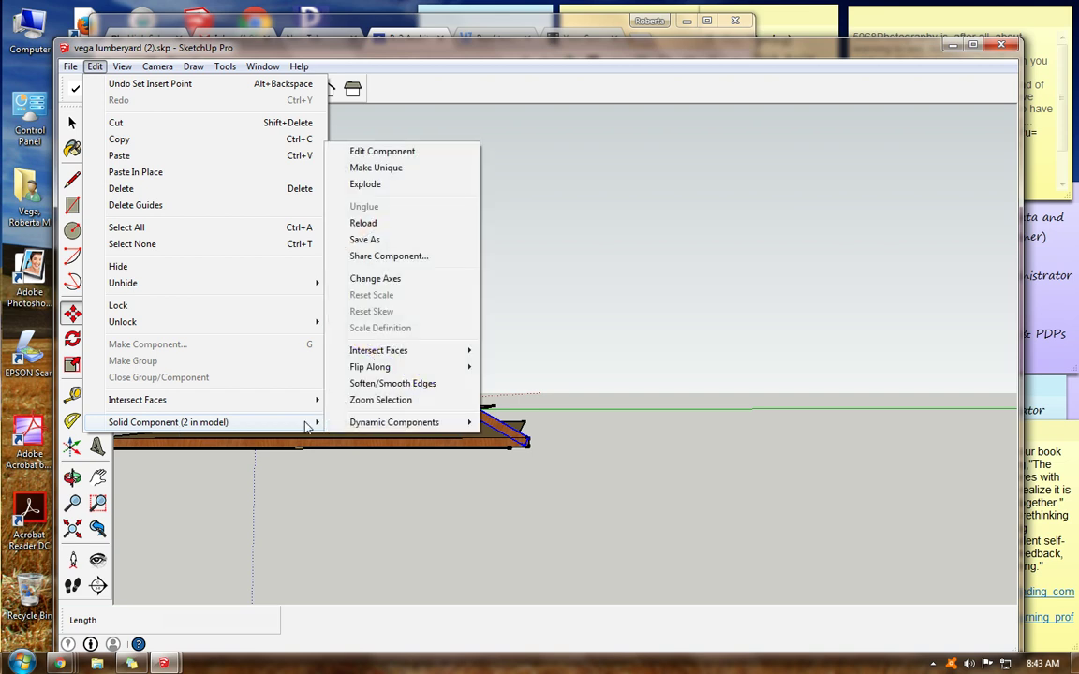
pyautogui.click(376, 169)
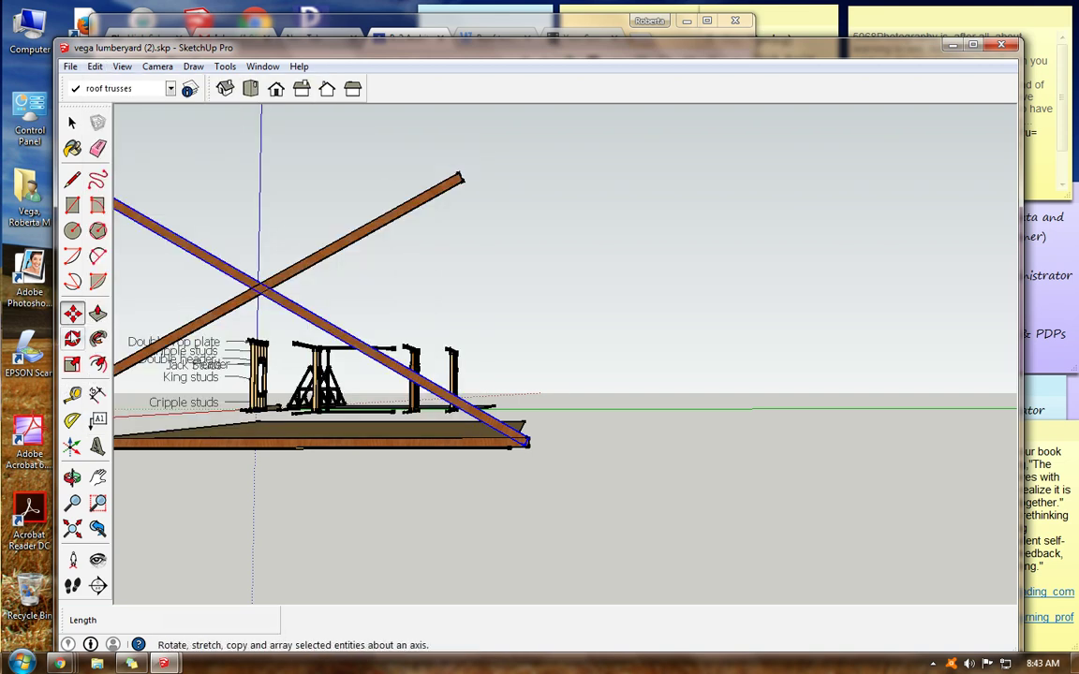
# - Bring the second sloped rafter's upper end into view and open that rafter component for editing
pyautogui.click(72, 477)
pyautogui.moveTo(135, 279)
pyautogui.mouseDown()
pyautogui.moveTo(373, 334)
pyautogui.moveTo(520, 349)
pyautogui.mouseUp()
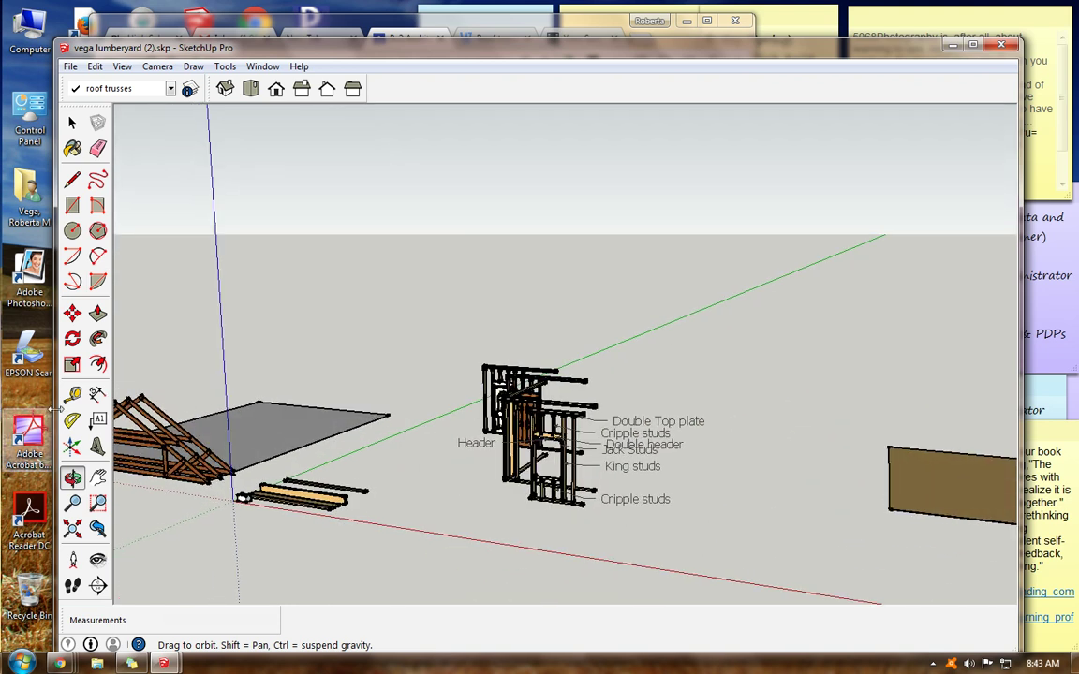
pyautogui.click(275, 88)
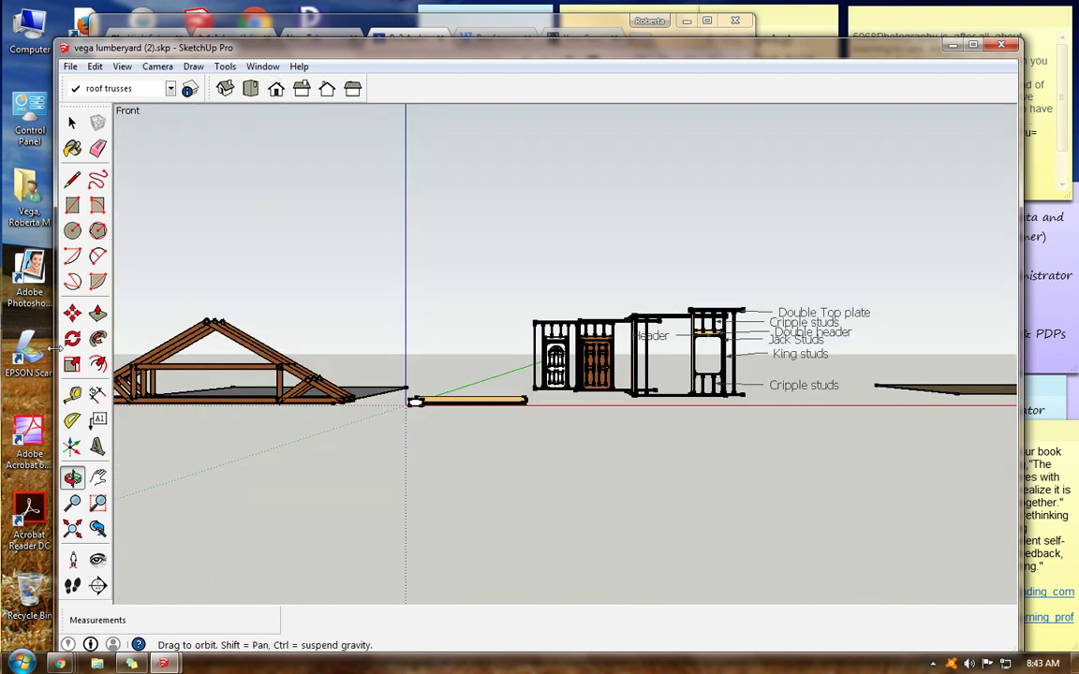
pyautogui.click(98, 479)
pyautogui.moveTo(927, 267); pyautogui.dragTo(486, 250)
pyautogui.moveTo(758, 257)
pyautogui.mouseDown()
pyautogui.moveTo(682, 257)
pyautogui.moveTo(539, 293)
pyautogui.mouseUp()
pyautogui.scroll(5, 539, 293)
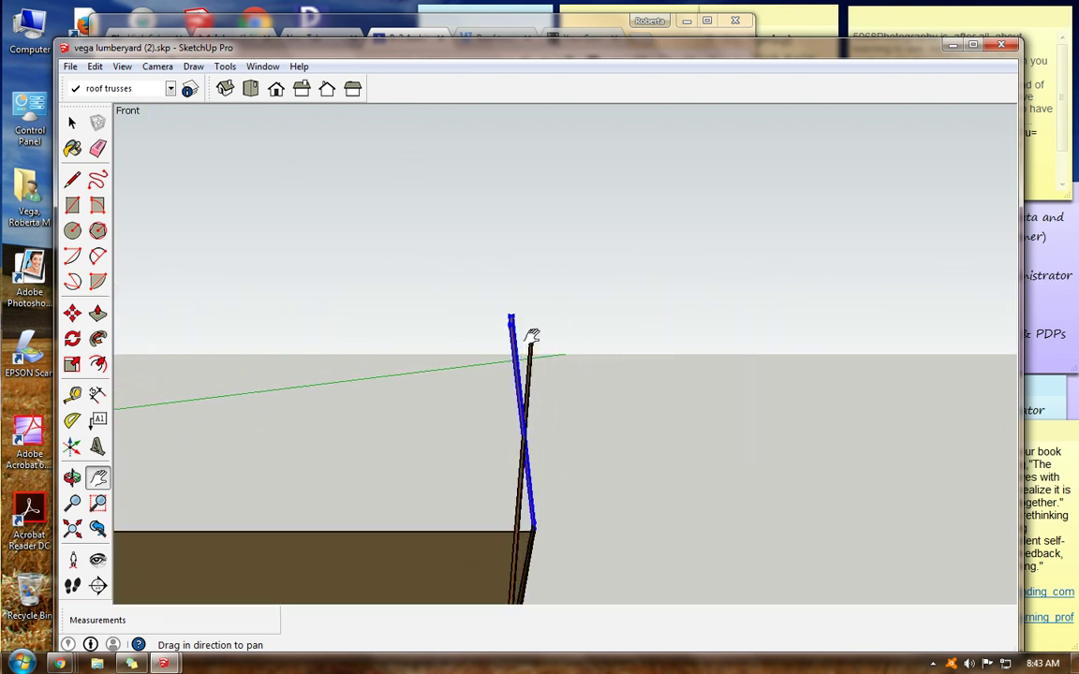
pyautogui.click(72, 478)
pyautogui.moveTo(403, 324); pyautogui.dragTo(473, 451)
pyautogui.press('b')
pyautogui.press('space')
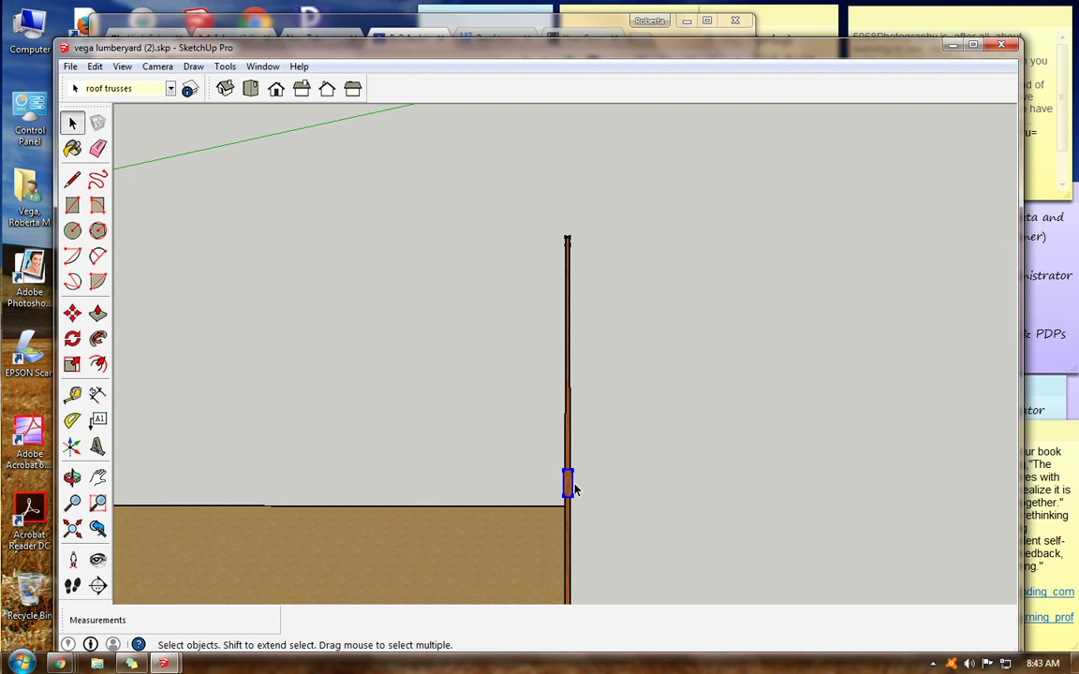
pyautogui.doubleClick(568, 485)
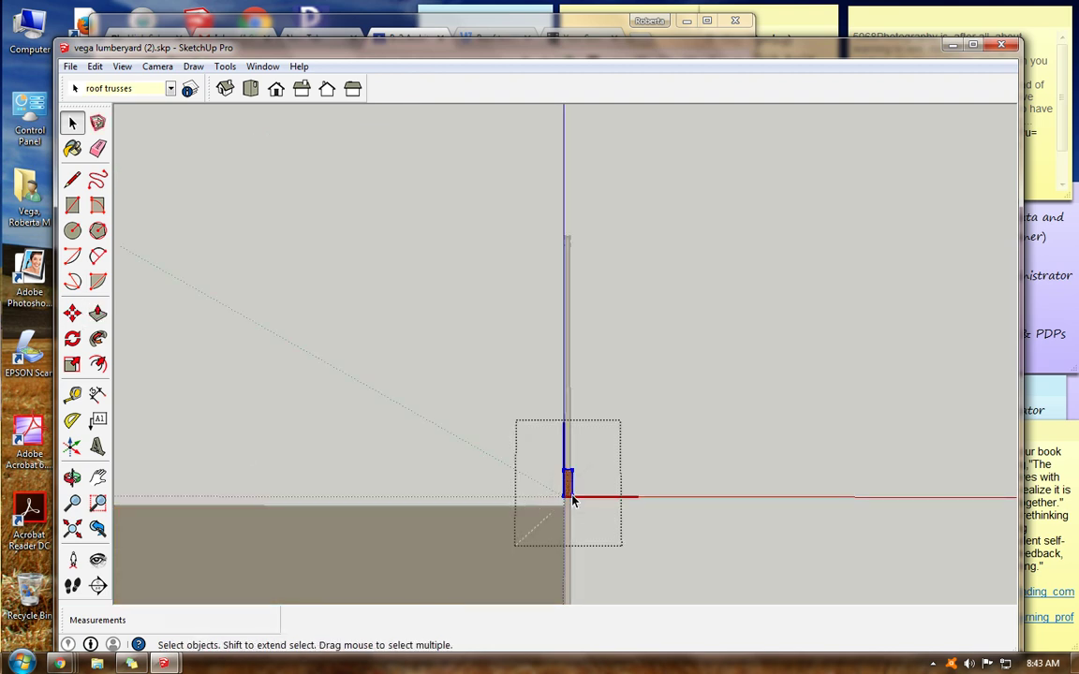
# - Shorten the rafter by Push/Pulling its upper end face back about 5' 5" and another 7' 4 1/2" to the crossing rafter
pyautogui.click(97, 313)
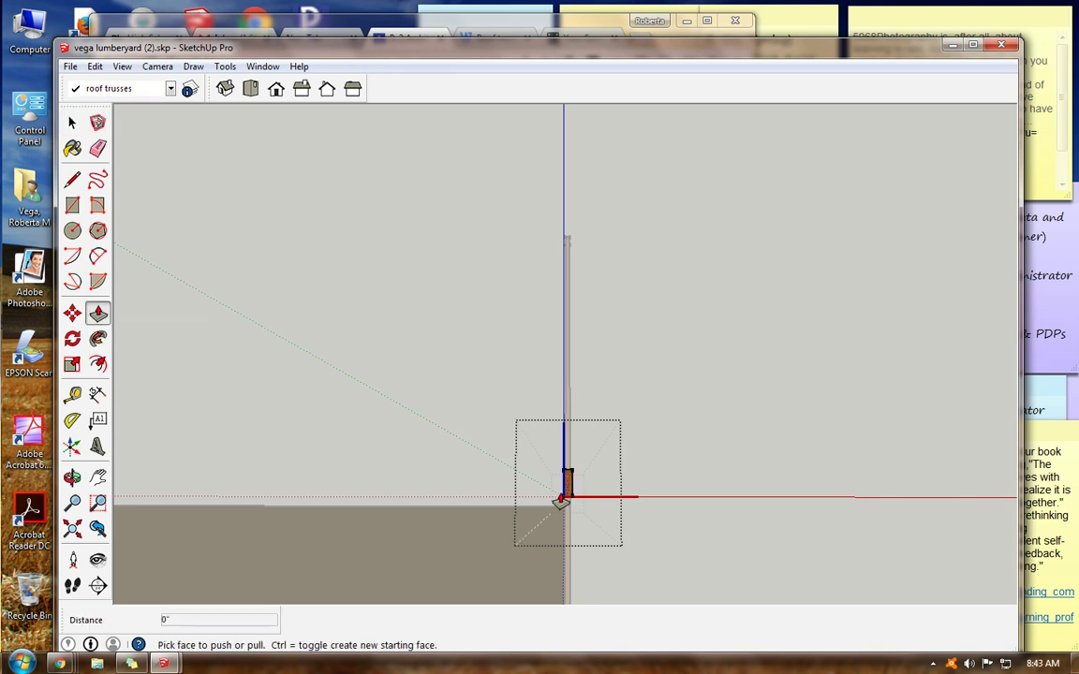
pyautogui.click(560, 503)
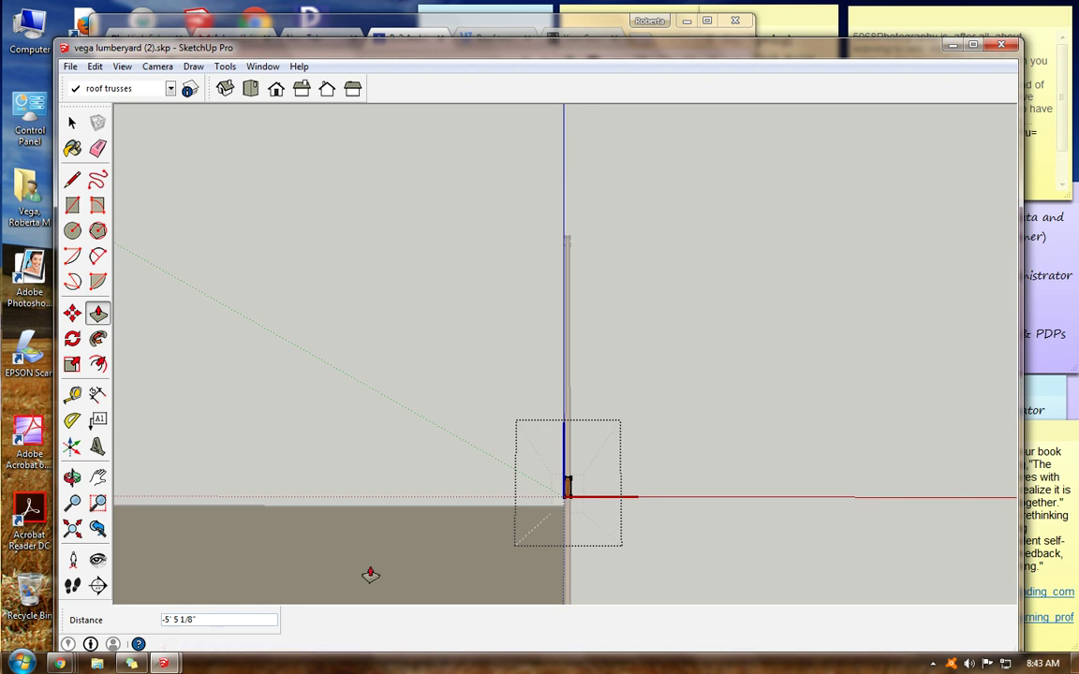
pyautogui.click(72, 478)
pyautogui.moveTo(693, 446); pyautogui.dragTo(550, 431)
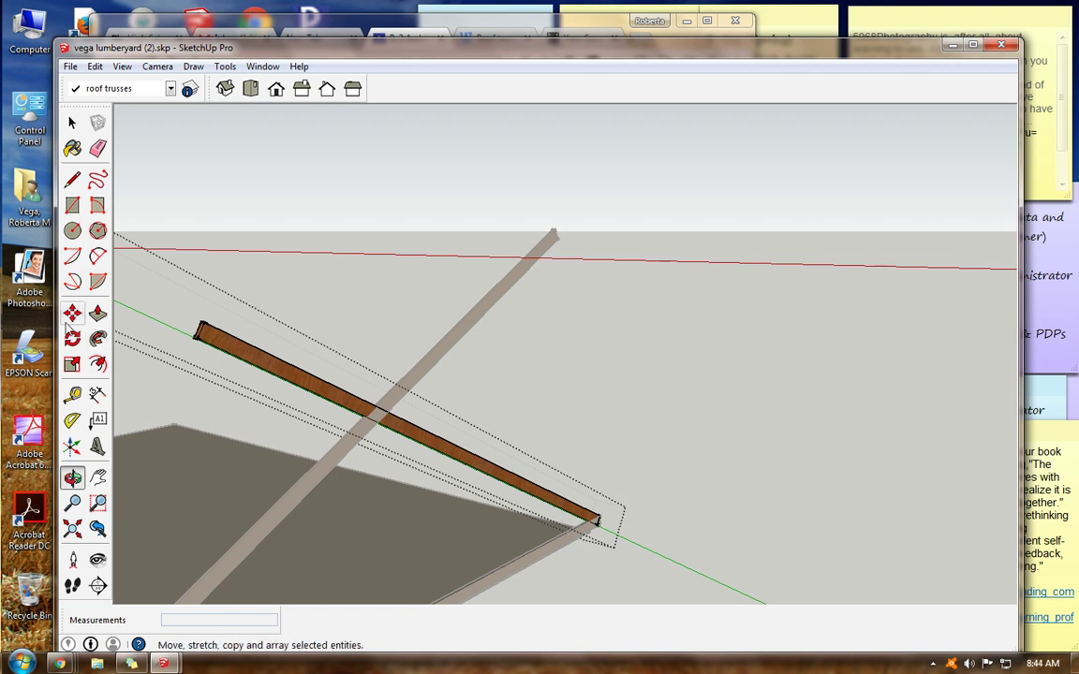
pyautogui.click(98, 315)
pyautogui.moveTo(199, 332); pyautogui.dragTo(368, 423)
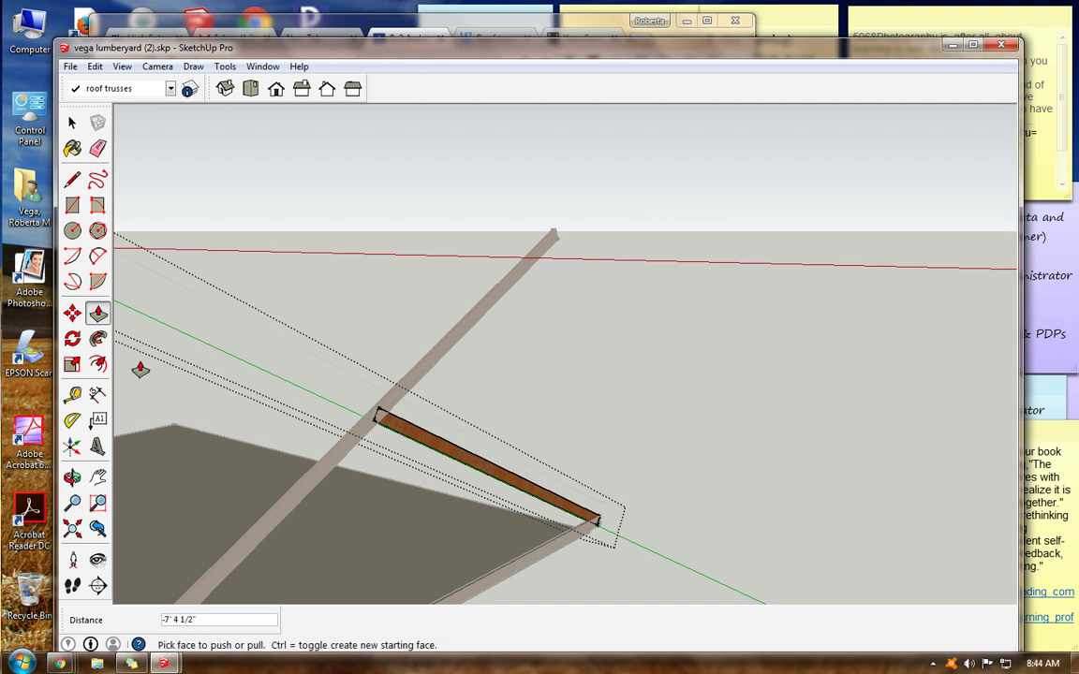
pyautogui.click(72, 478)
pyautogui.moveTo(689, 301)
pyautogui.mouseDown()
pyautogui.moveTo(532, 354)
pyautogui.moveTo(192, 384)
pyautogui.mouseUp()
pyautogui.click(72, 123)
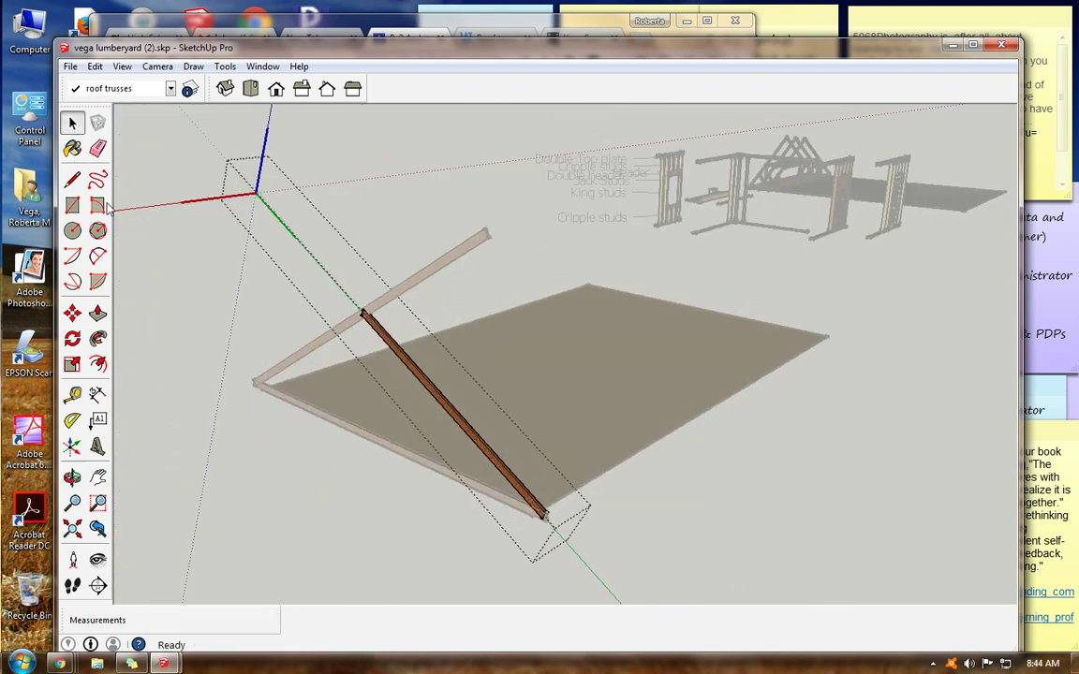
# - Open the first sloped rafter for editing and Push/Pull its upper end face back about 12' 7 1/2" to the crossing rafter
pyautogui.click(384, 261)
pyautogui.click(487, 239)
pyautogui.scroll(4, 487, 242)
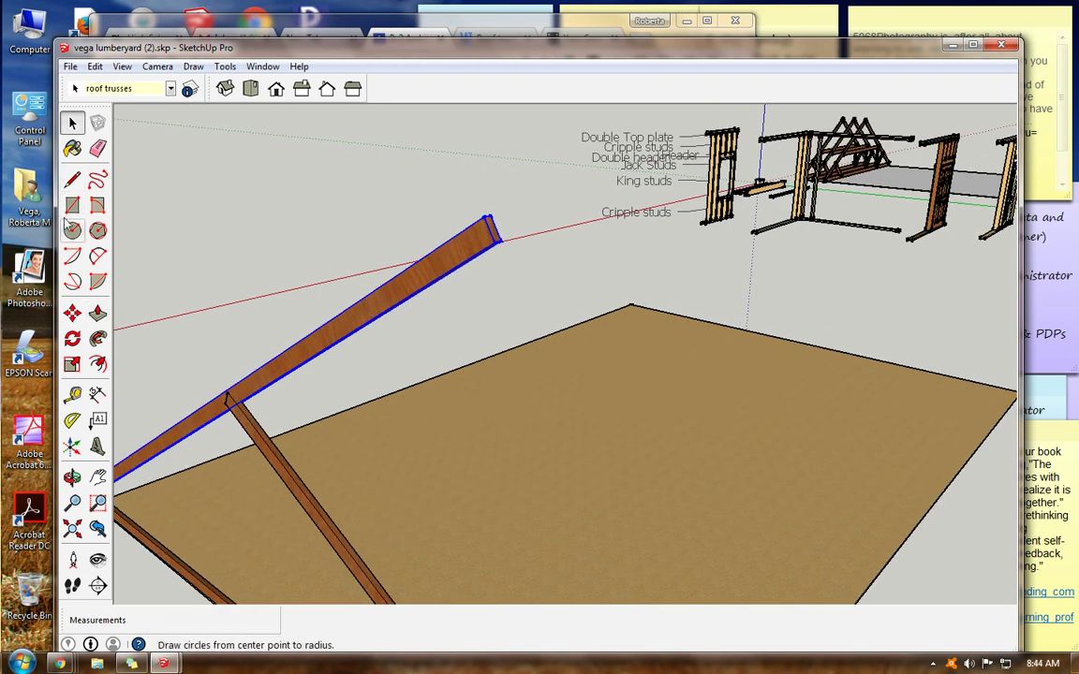
pyautogui.doubleClick(450, 259)
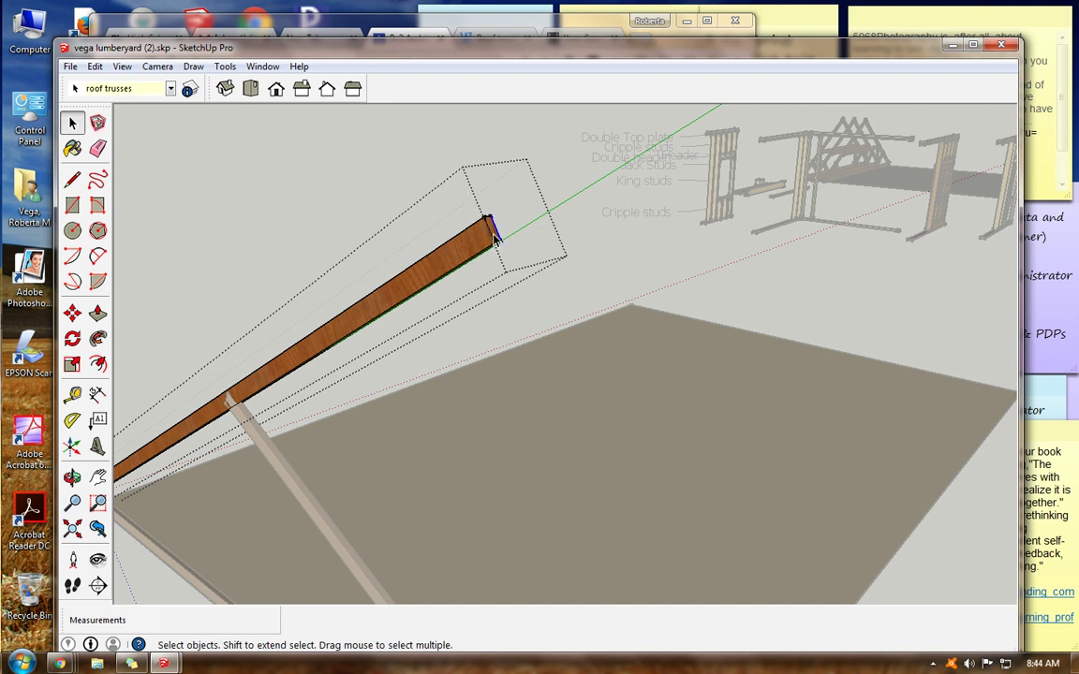
pyautogui.click(98, 313)
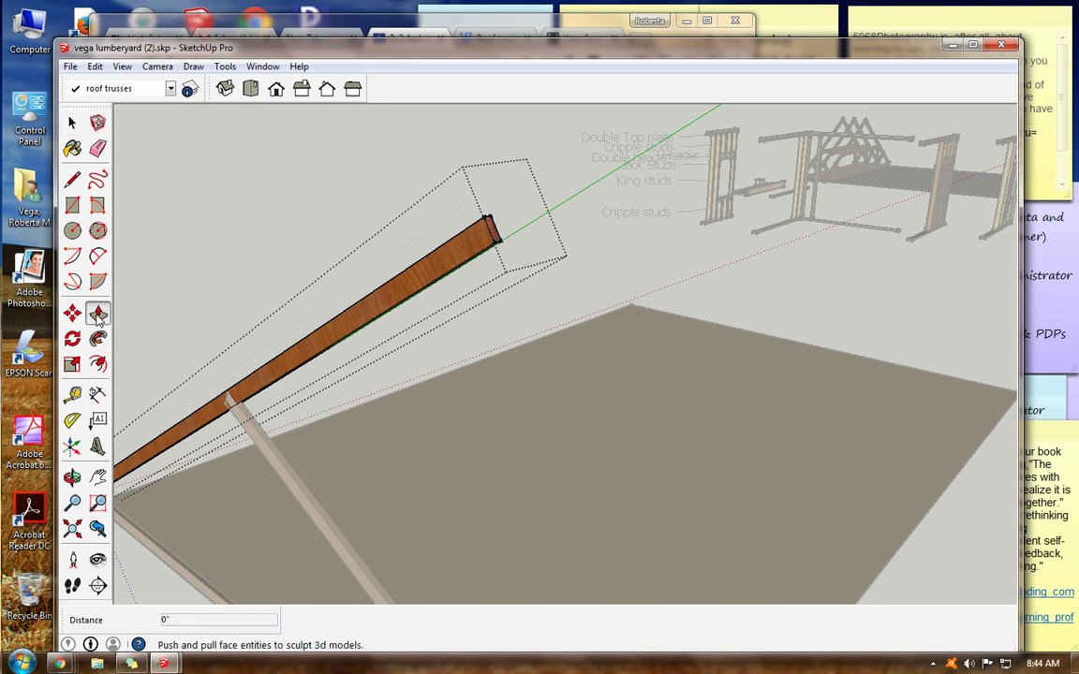
pyautogui.moveTo(494, 250); pyautogui.dragTo(236, 414)
pyautogui.scroll(1, 236, 414)
pyautogui.scroll(2, 236, 414)
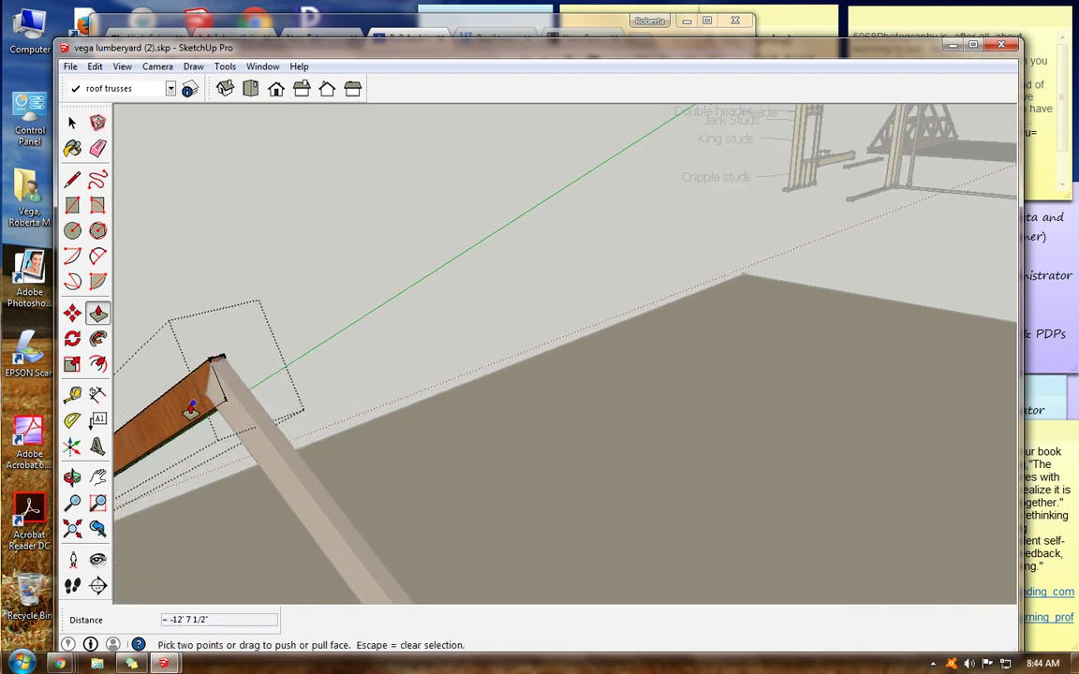
# - Try to Push/Pull the first sloped rafter's end face to the adjoining rafter's corner at the peak
pyautogui.click(73, 478)
pyautogui.moveTo(180, 428); pyautogui.dragTo(416, 335)
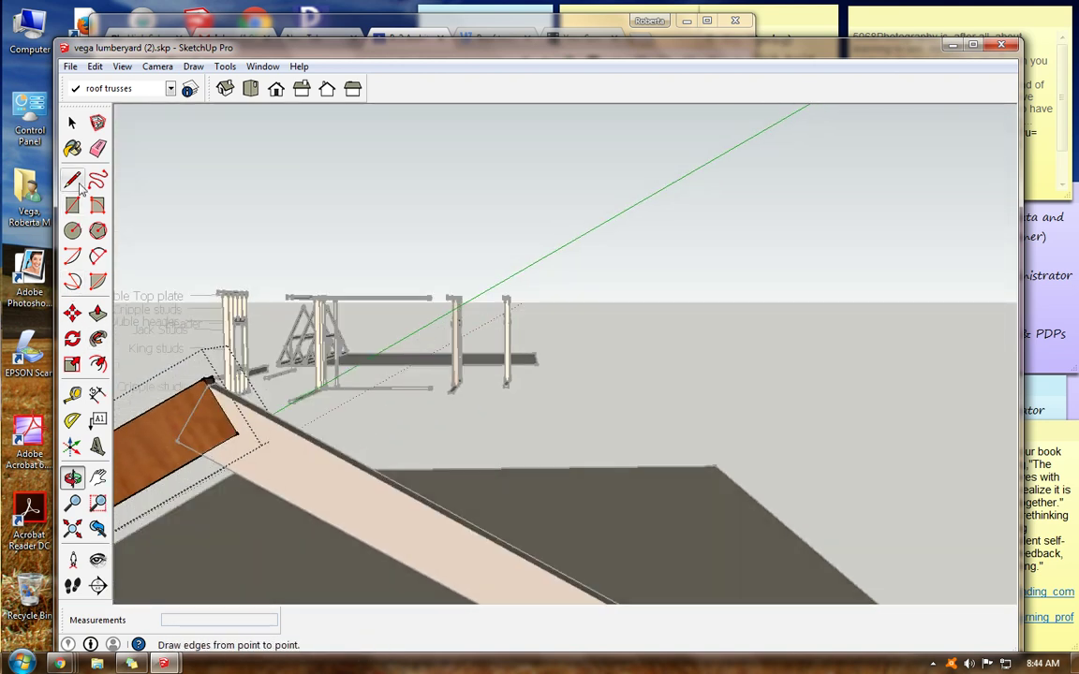
pyautogui.click(98, 313)
pyautogui.click(206, 384)
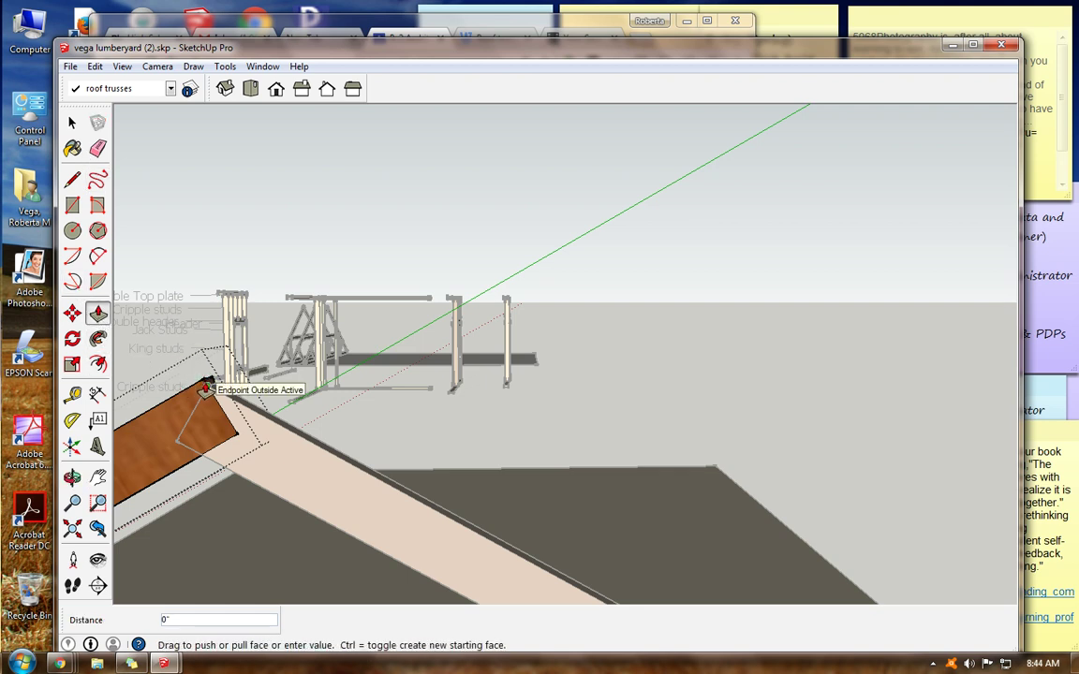
pyautogui.click(206, 384)
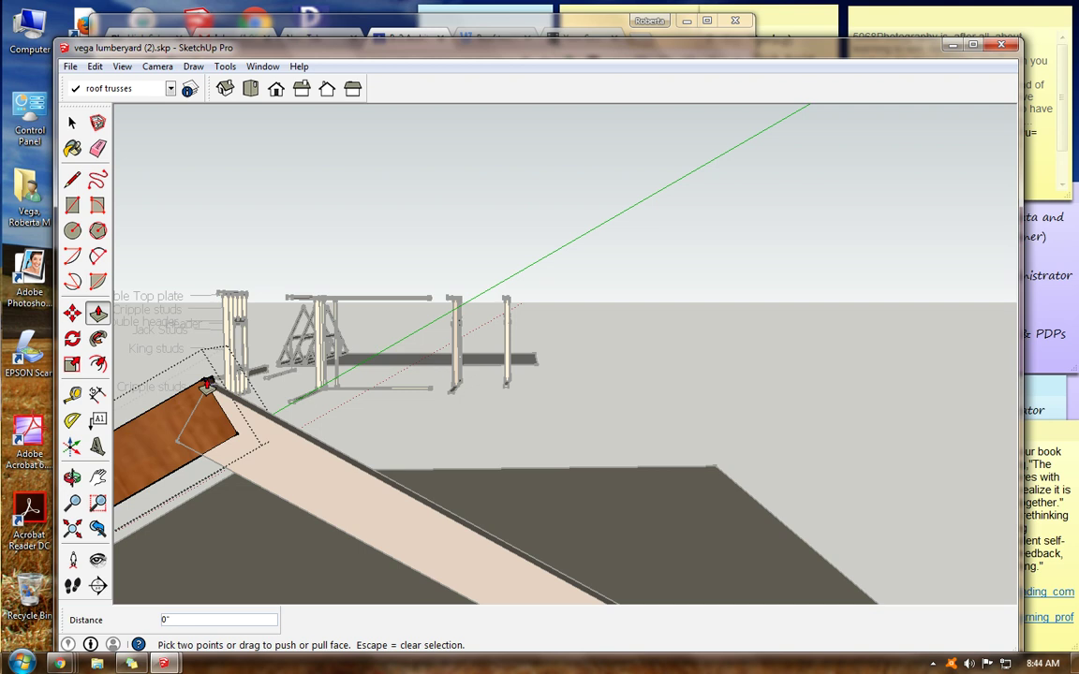
pyautogui.click(206, 384)
pyautogui.click(206, 384)
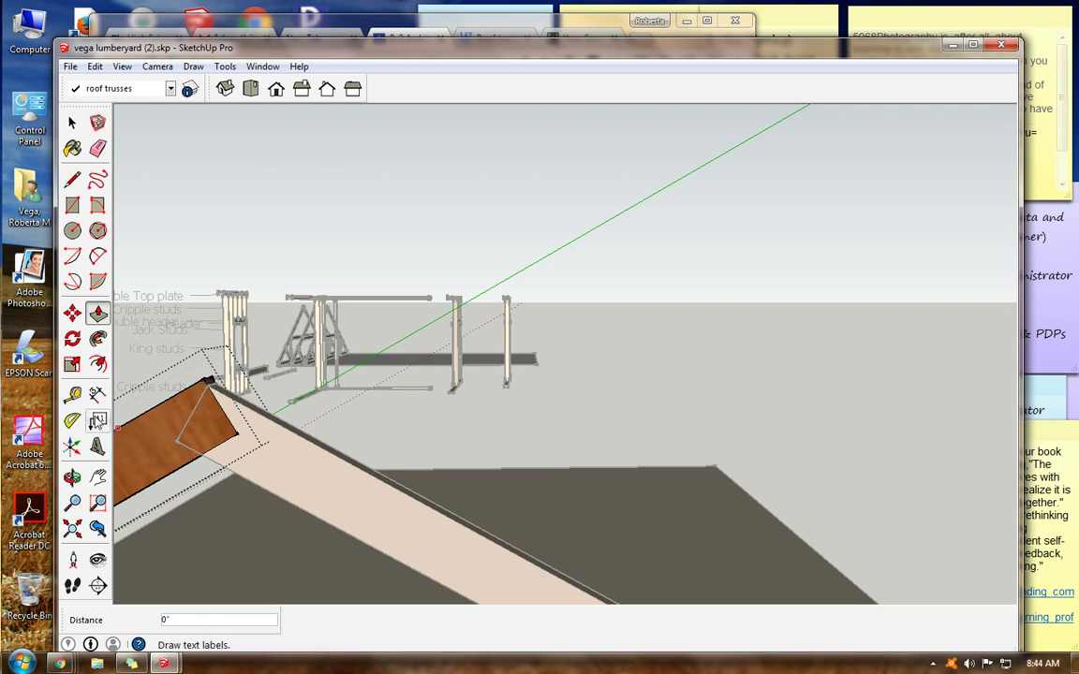
# - Close the first sloped rafter component and bring the overlapping rafter ends at the peak into view
pyautogui.click(72, 478)
pyautogui.moveTo(156, 412); pyautogui.dragTo(314, 454)
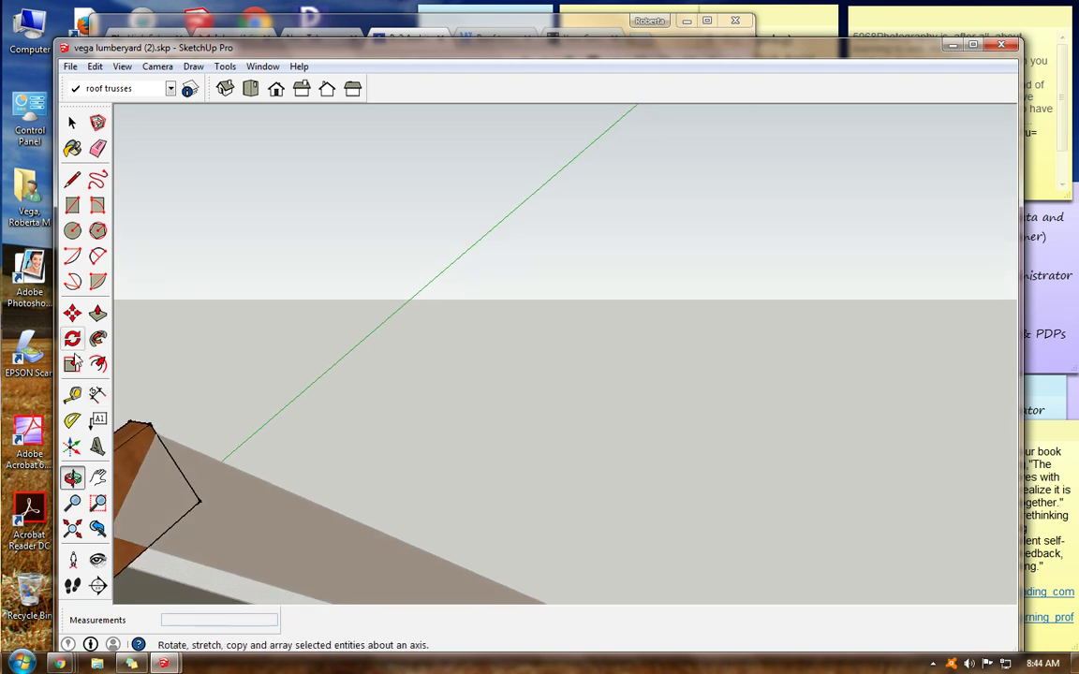
pyautogui.click(97, 478)
pyautogui.moveTo(258, 434); pyautogui.dragTo(328, 418)
pyautogui.click(72, 122)
pyautogui.moveTo(286, 494); pyautogui.dragTo(255, 478, button='middle')
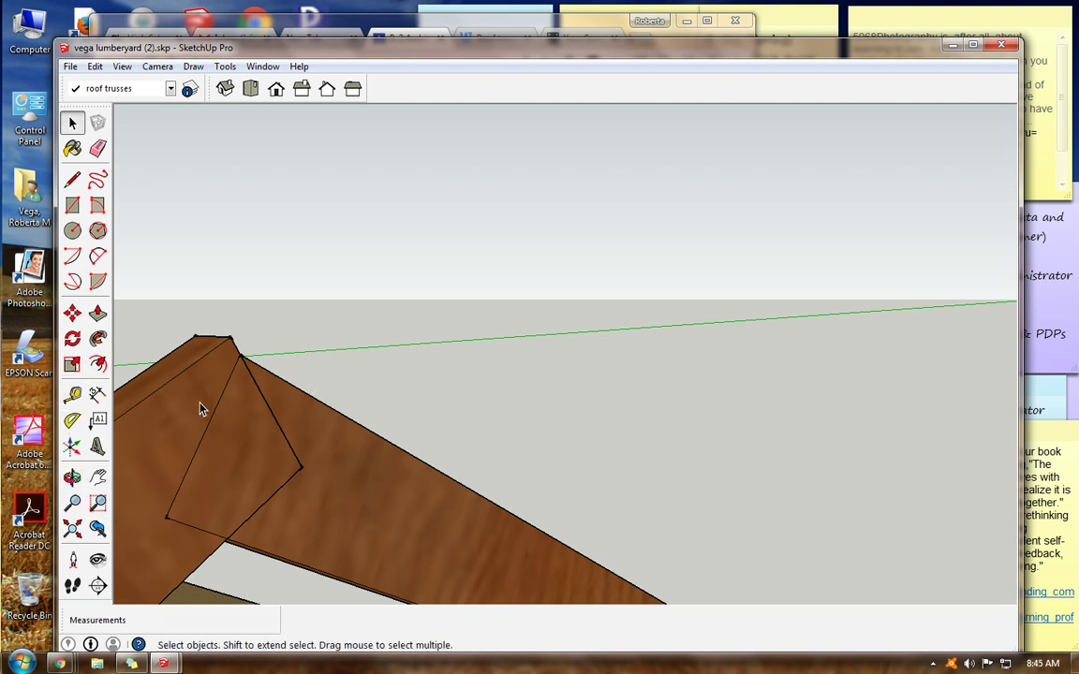
# - Examine the assembled truss triangle, from the joint at the peak along the sloped rafters to the lower corner
pyautogui.scroll(-3, 199, 405)
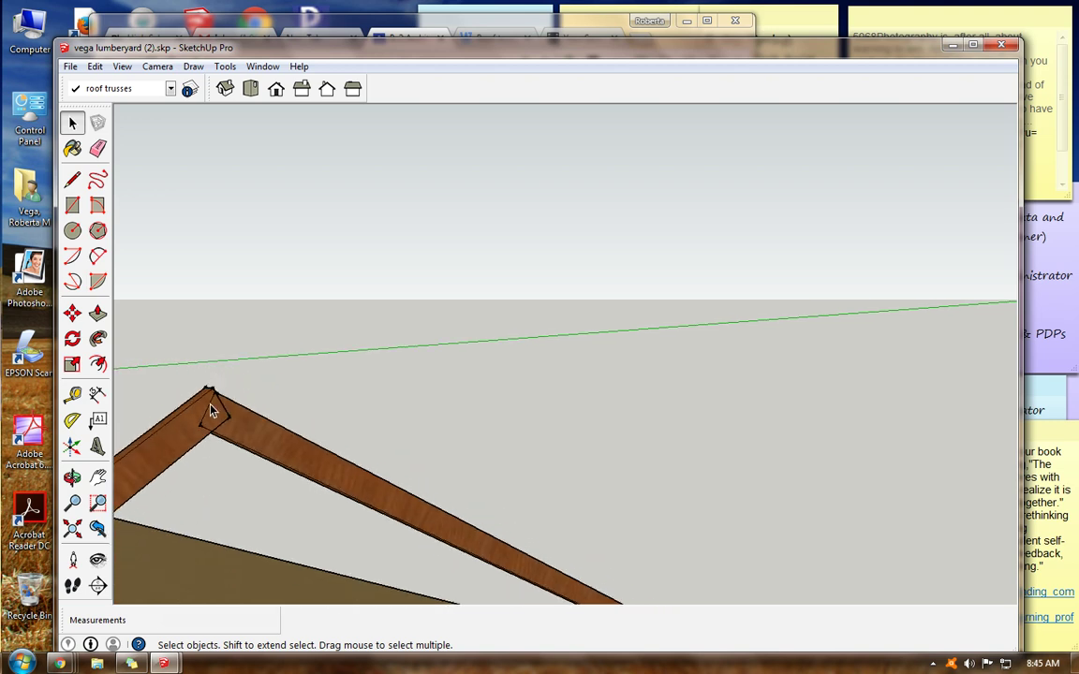
pyautogui.scroll(-5, 212, 410)
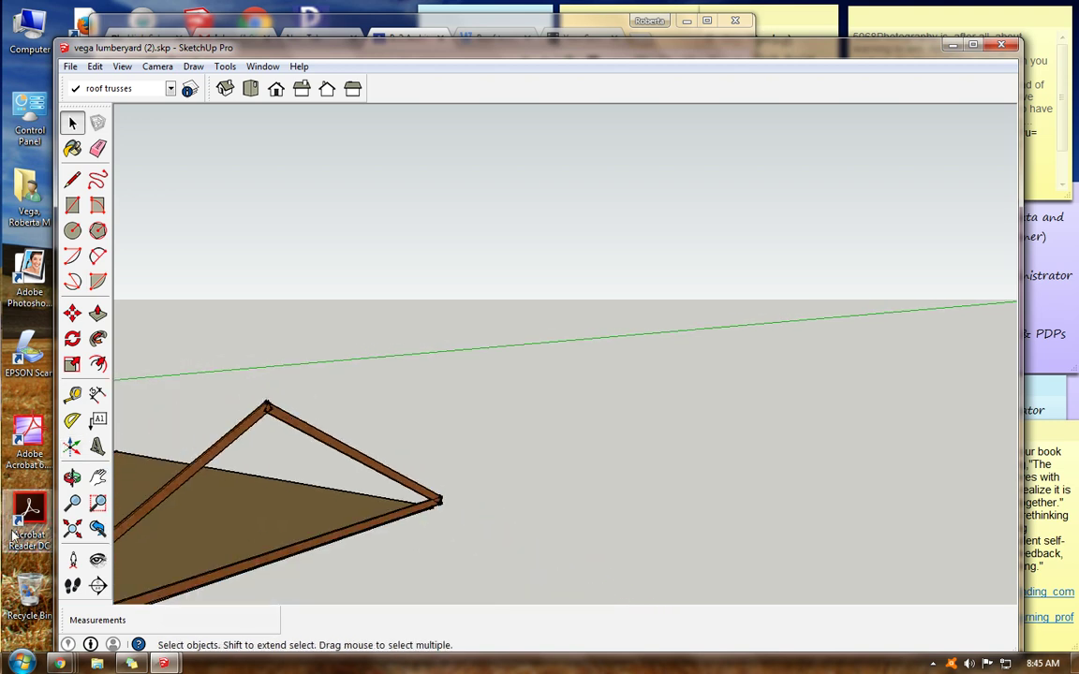
pyautogui.click(72, 477)
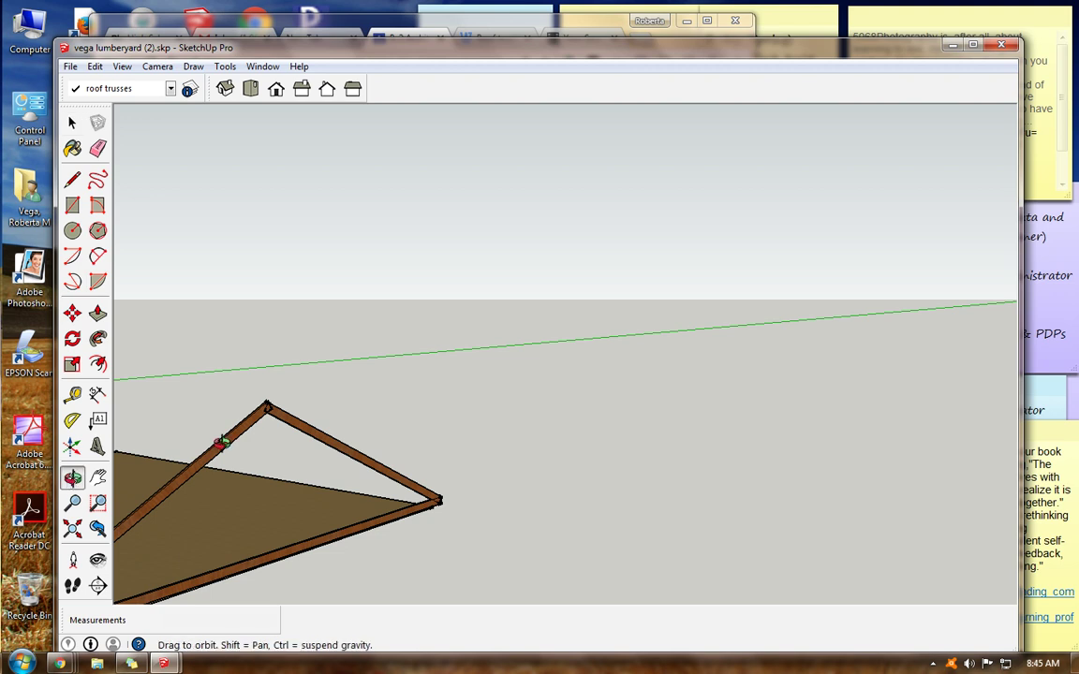
pyautogui.moveTo(248, 427); pyautogui.dragTo(42, 359)
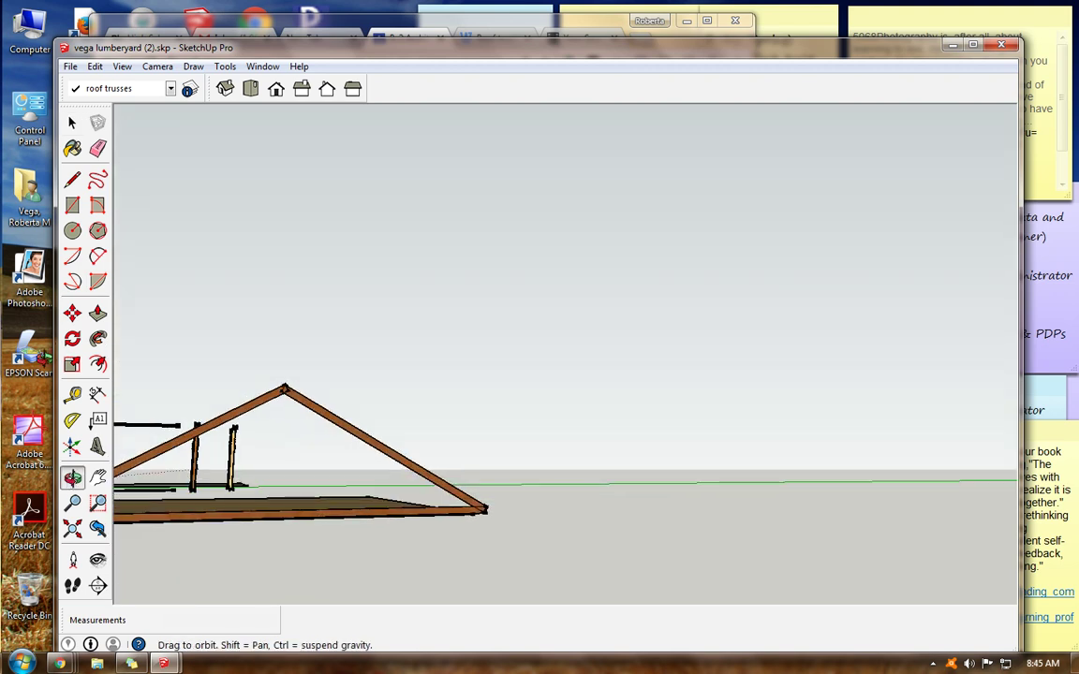
pyautogui.click(97, 476)
pyautogui.moveTo(137, 443); pyautogui.dragTo(348, 388)
pyautogui.scroll(5, 172, 455)
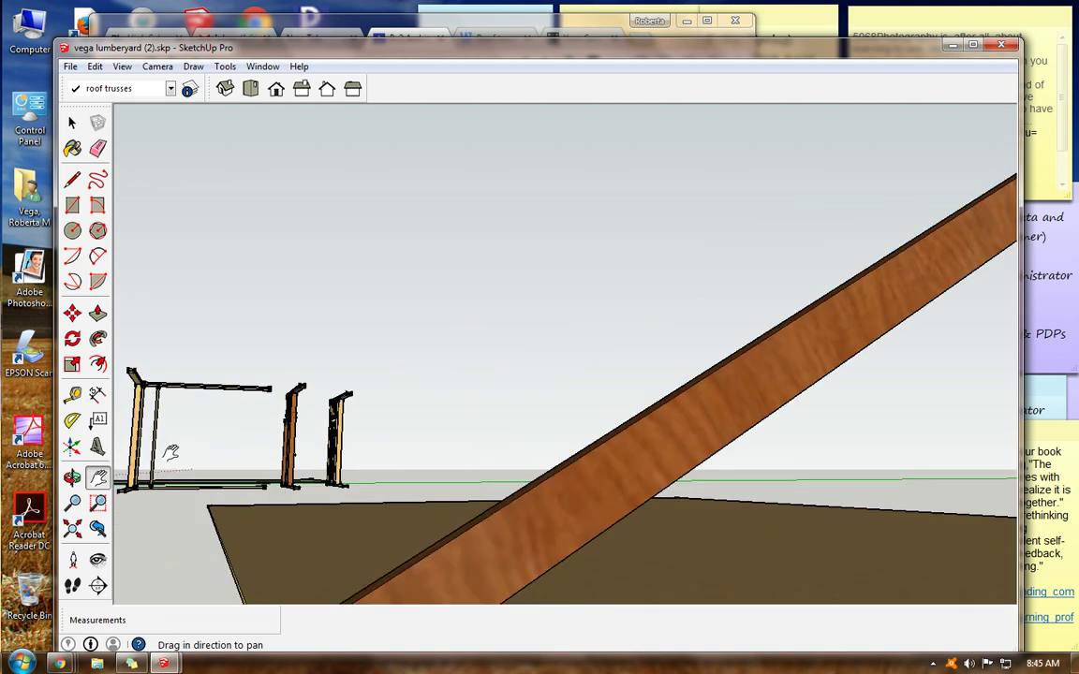
pyautogui.scroll(-5, 315, 503)
pyautogui.moveTo(385, 560); pyautogui.dragTo(131, 466)
pyautogui.moveTo(416, 440); pyautogui.dragTo(321, 451)
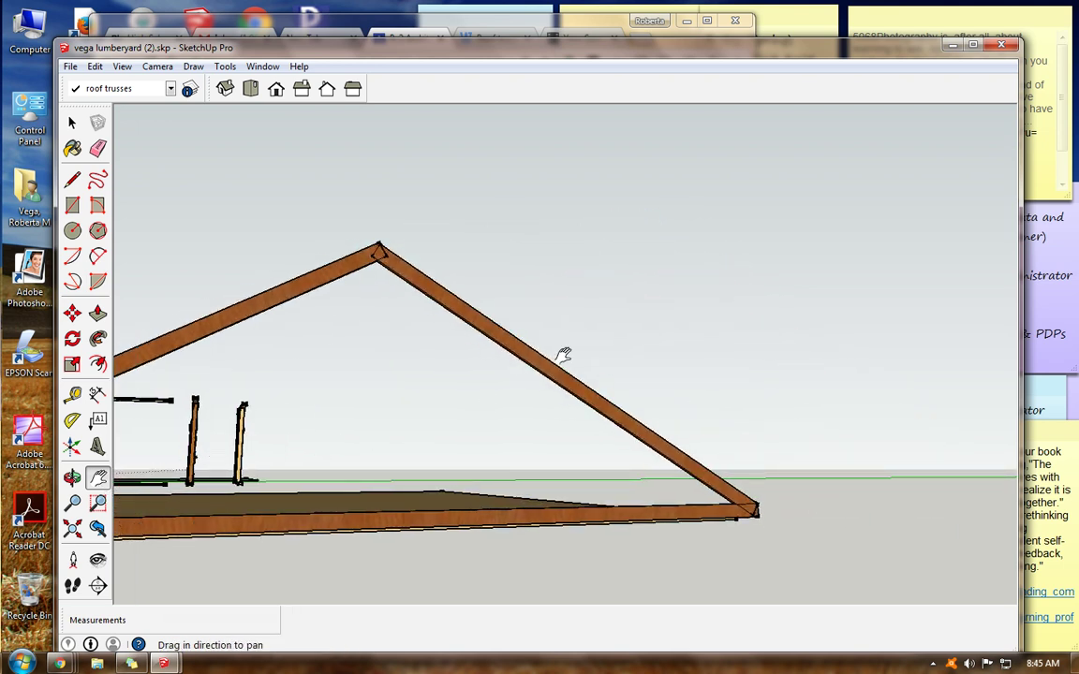
pyautogui.moveTo(559, 379); pyautogui.dragTo(363, 386)
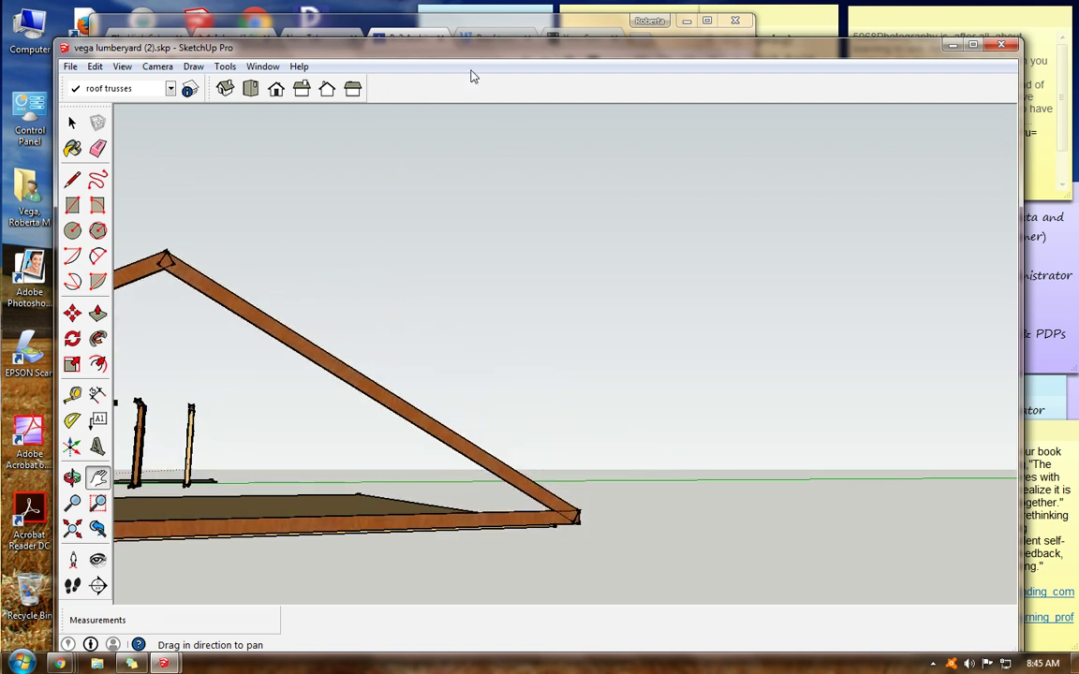
# - Switch to the browser and review the queen post truss diagram and instructions on page 2 of Roof trusses.docx
pyautogui.moveTo(472, 47); pyautogui.dragTo(472, 77)
pyautogui.click(601, 17)
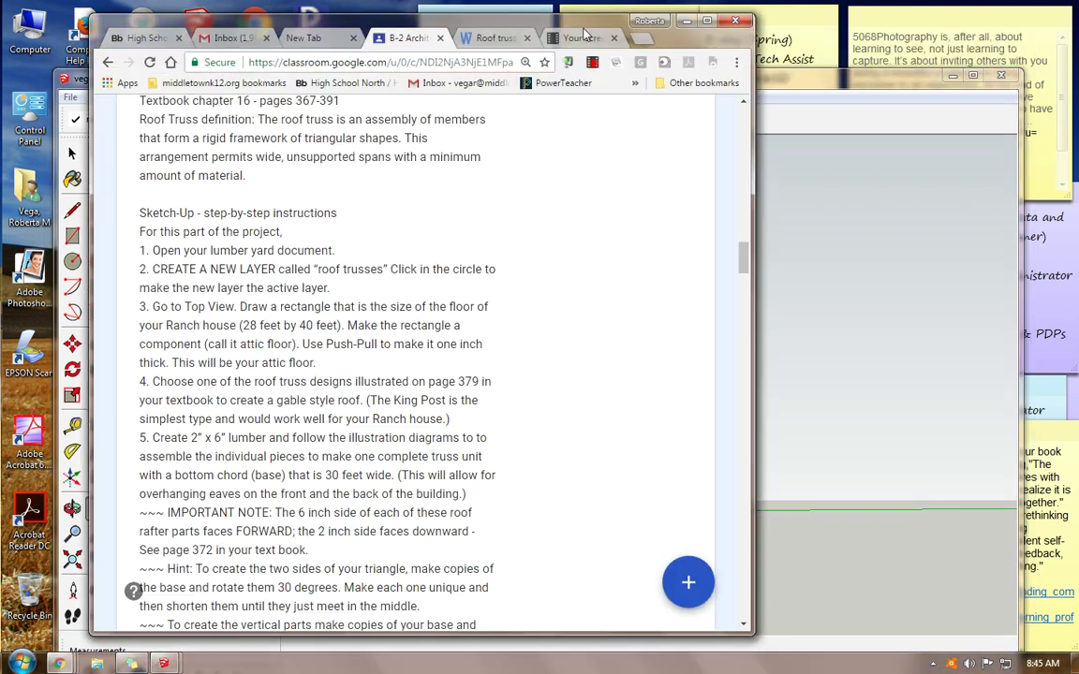
pyautogui.click(507, 41)
pyautogui.scroll(-10, 480, 328)
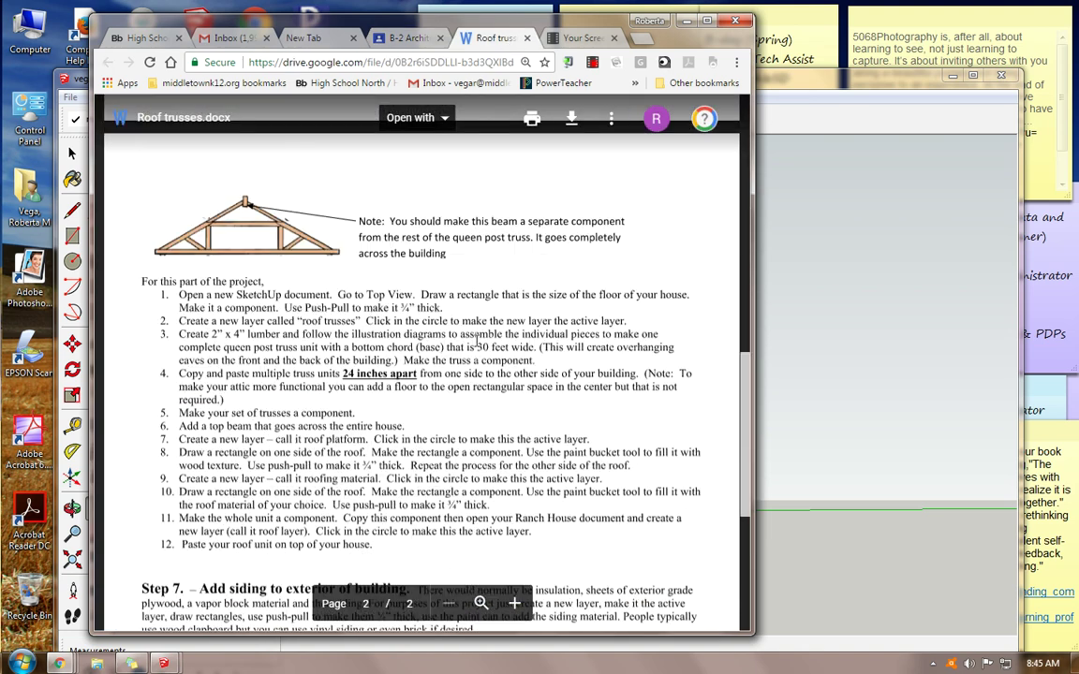
pyautogui.scroll(-1, 478, 341)
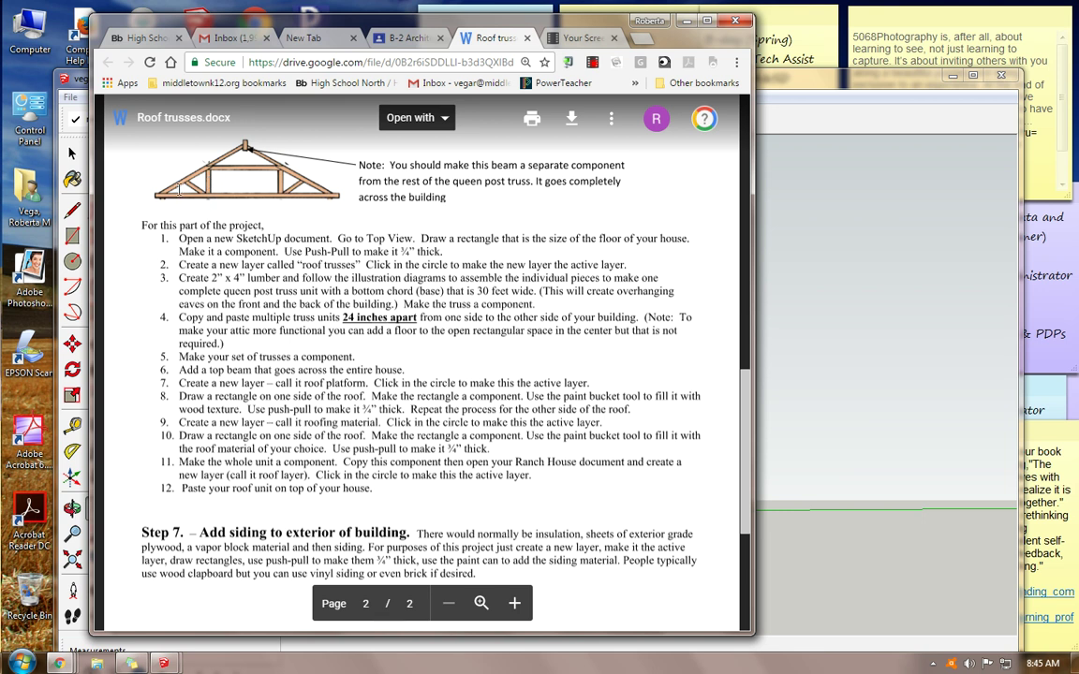
# - Switch back to SketchUp, show the truss in the Right view and select its base rafter
pyautogui.click(787, 90)
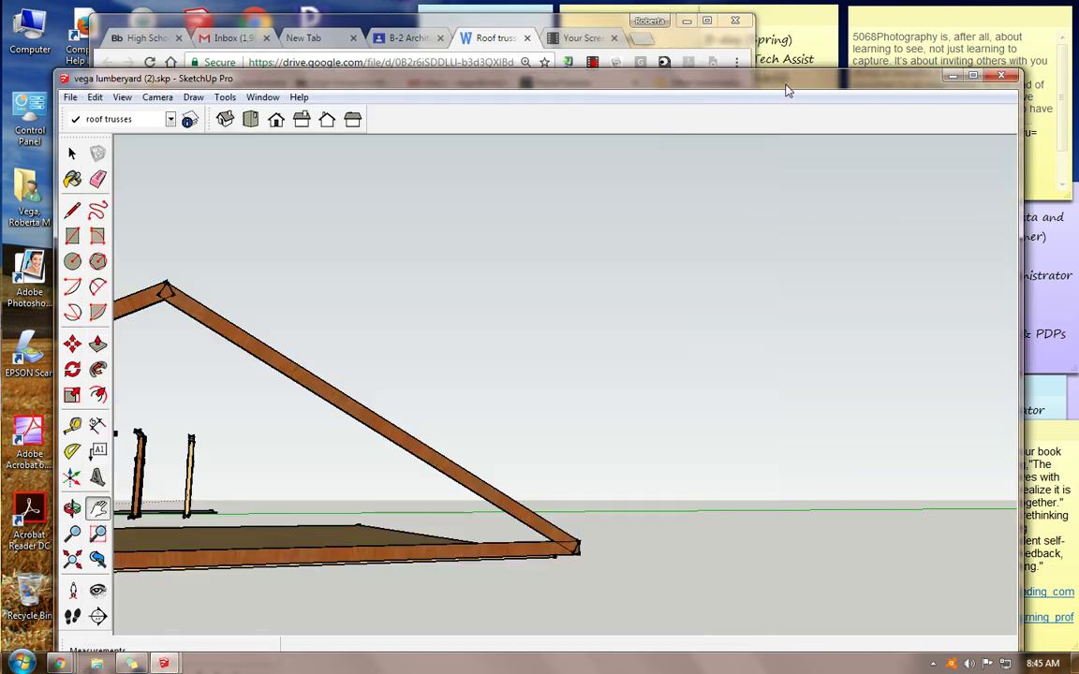
pyautogui.moveTo(194, 292); pyautogui.dragTo(681, 259)
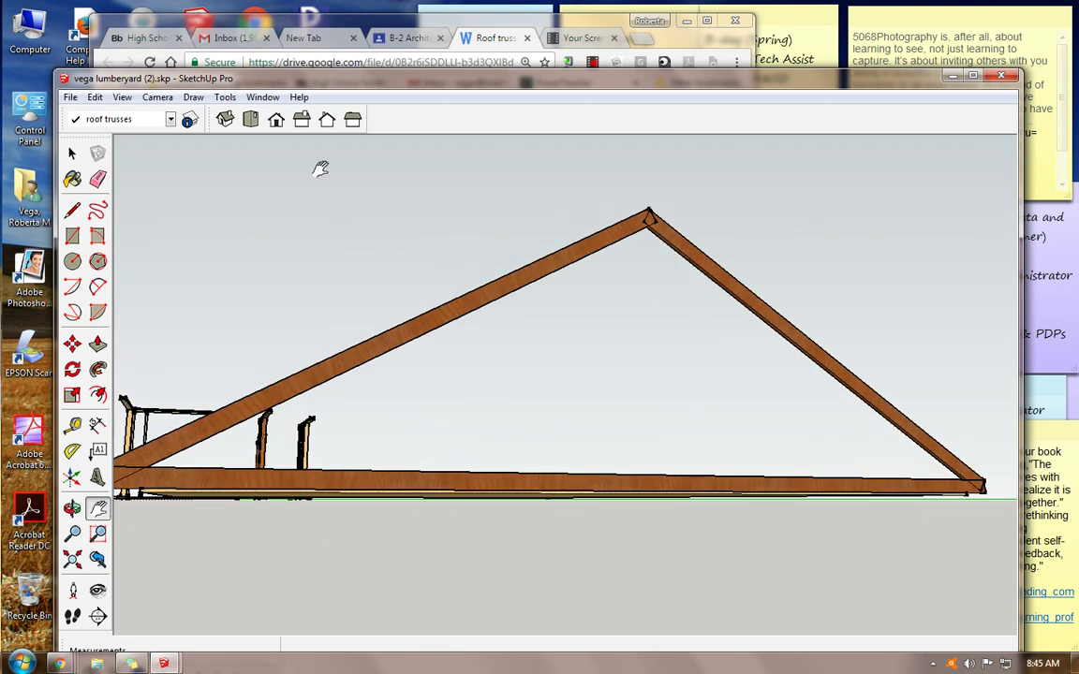
pyautogui.click(301, 124)
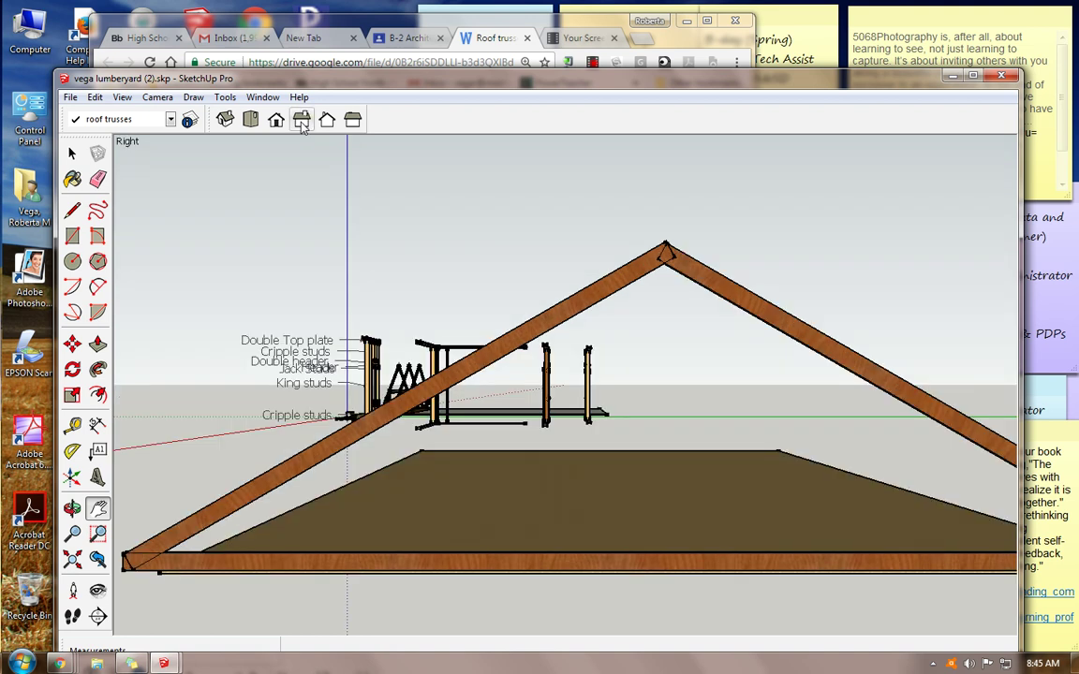
pyautogui.scroll(-1, 395, 503)
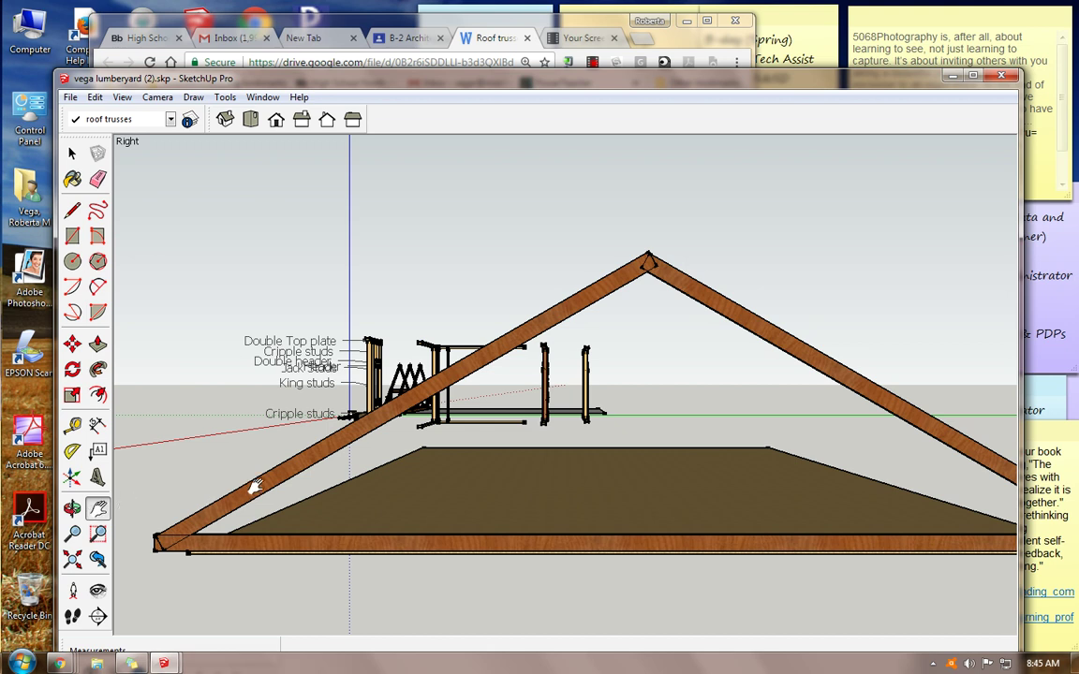
pyautogui.moveTo(255, 486); pyautogui.dragTo(228, 411)
pyautogui.click(73, 154)
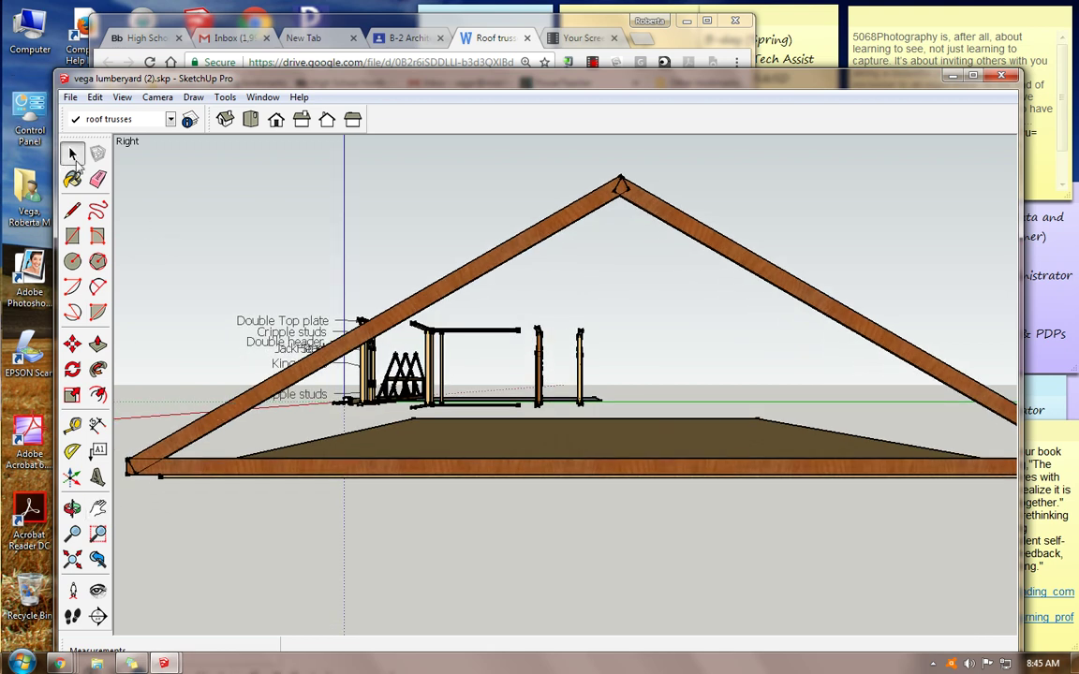
pyautogui.click(374, 468)
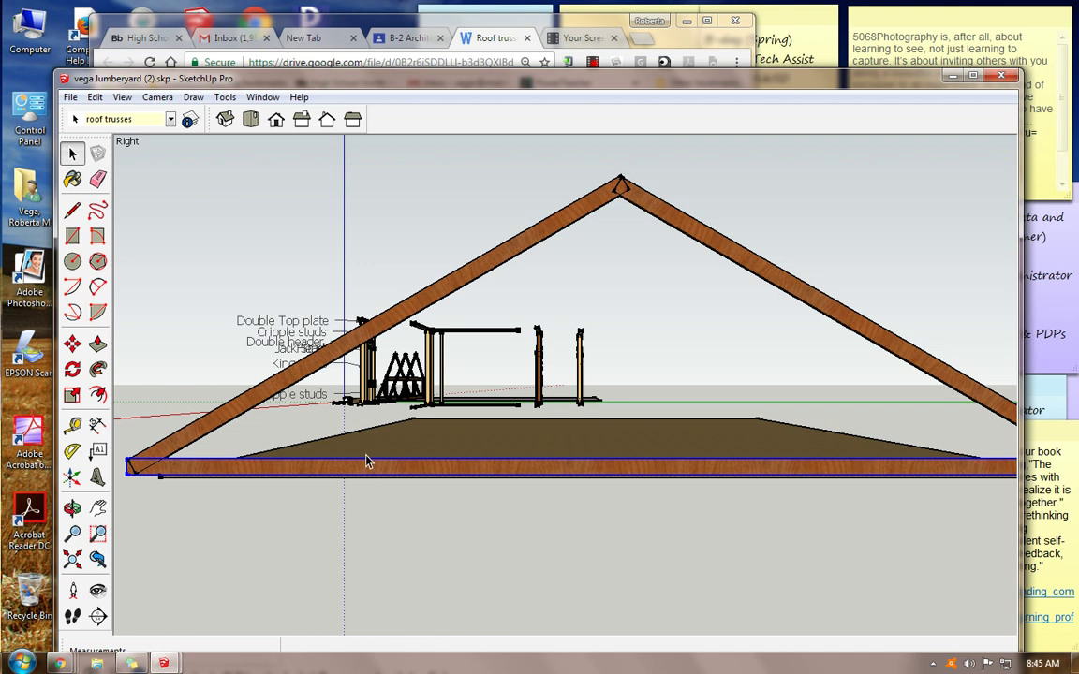
pyautogui.click(72, 343)
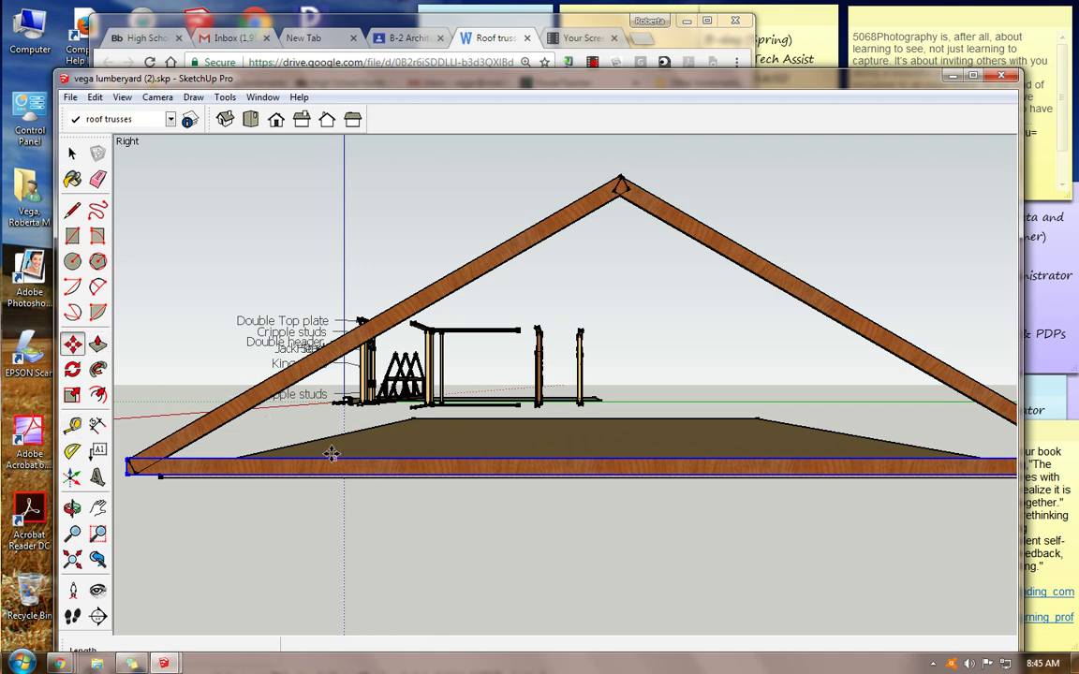
pyautogui.click(354, 472)
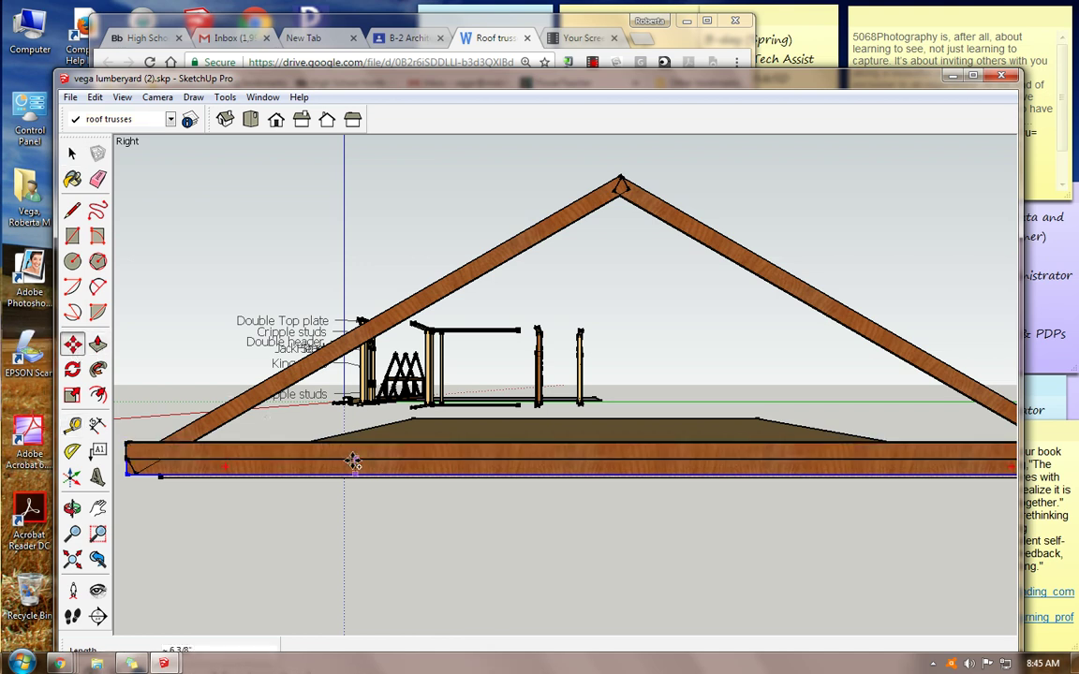
pyautogui.click(73, 369)
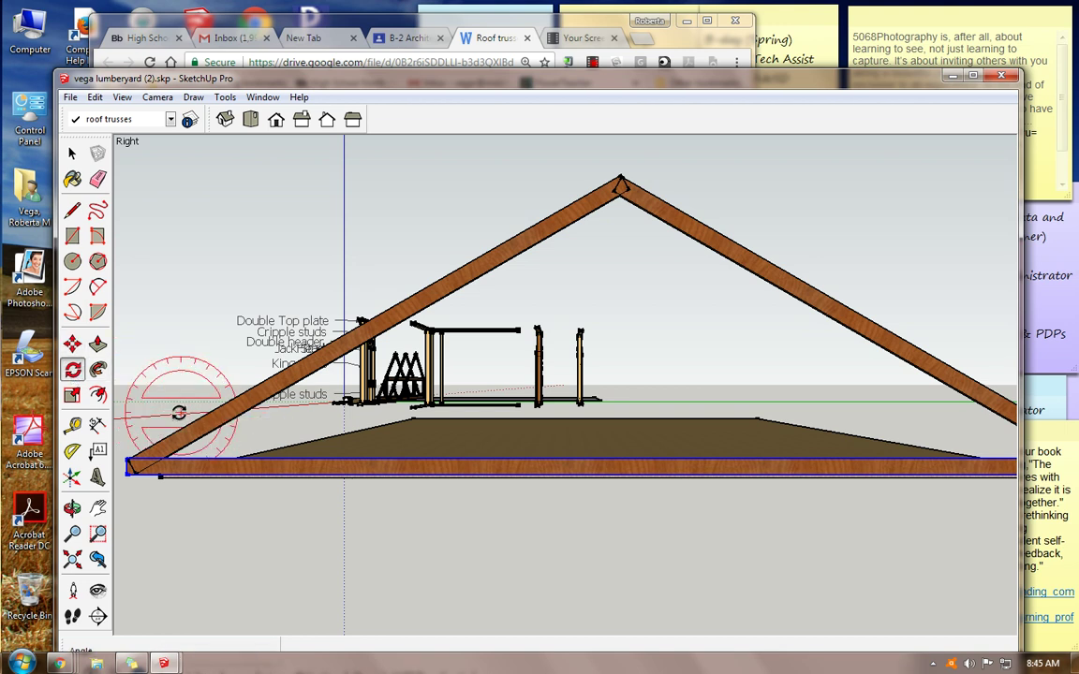
pyautogui.click(95, 98)
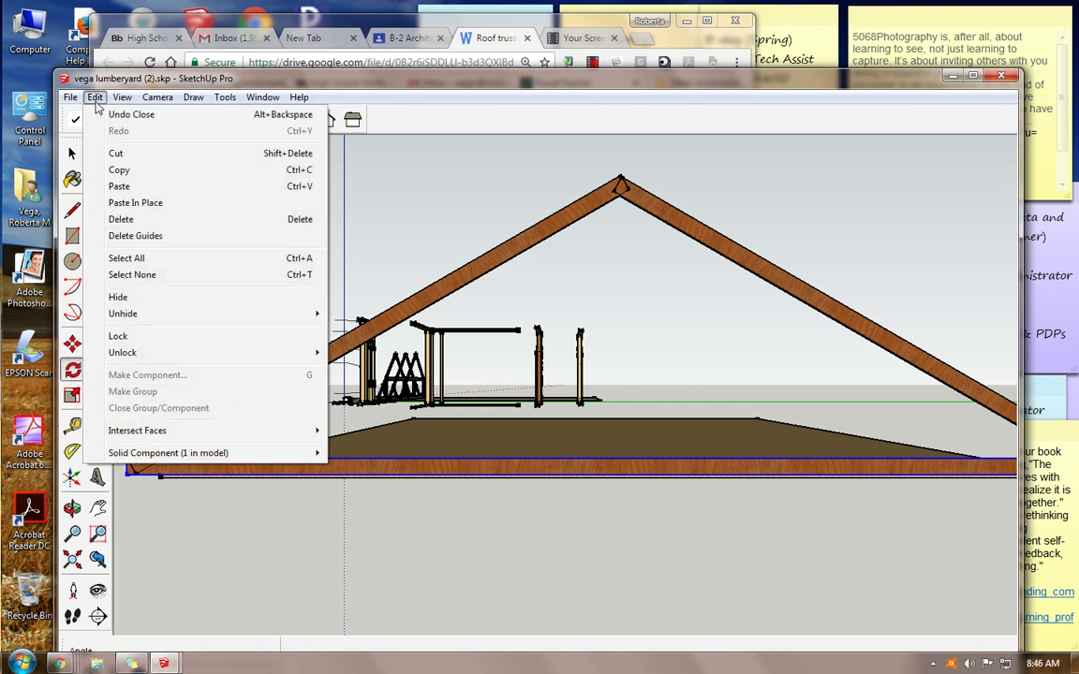
pyautogui.click(95, 99)
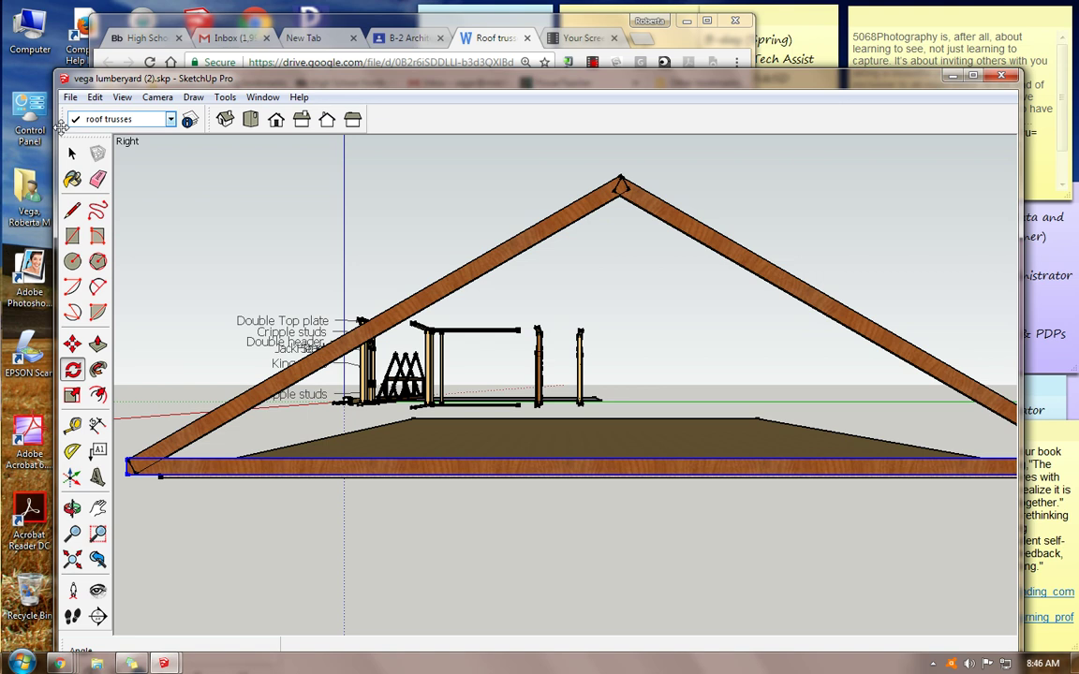
pyautogui.click(95, 97)
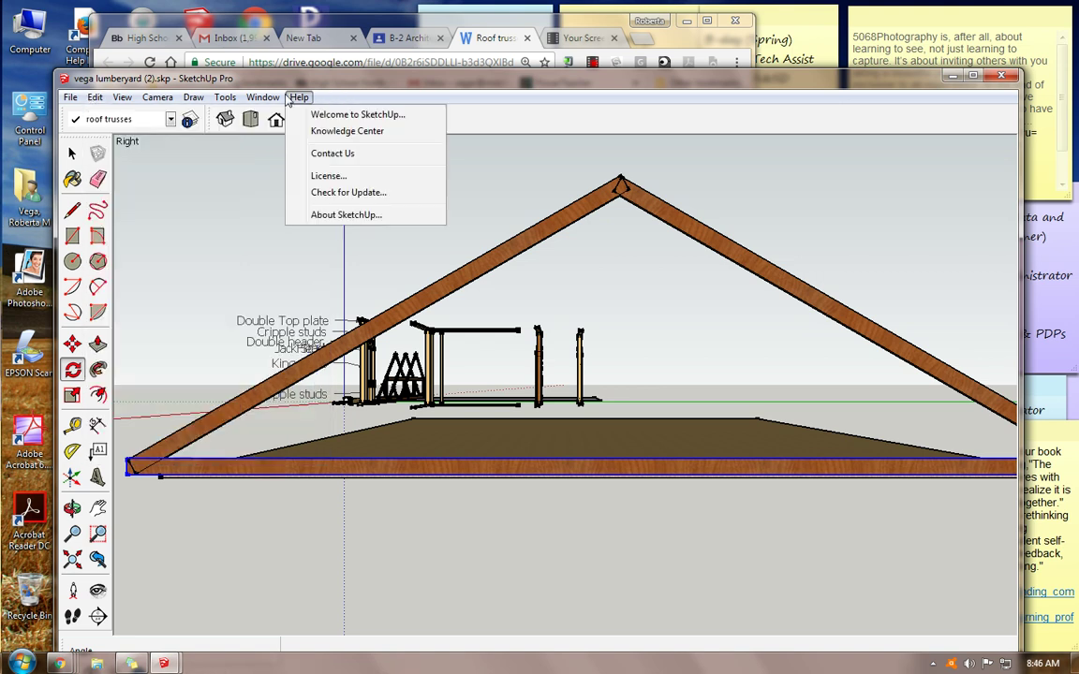
pyautogui.click(367, 79)
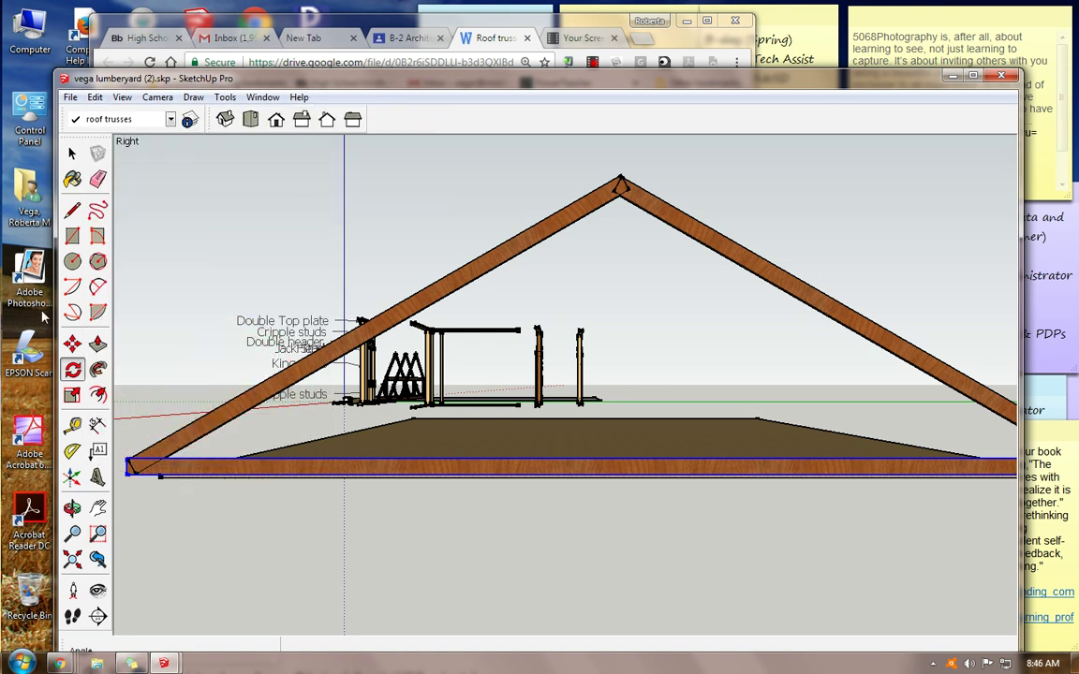
# - Copy the base rafter about 3 7/16" straight up from its original position
pyautogui.click(72, 344)
pyautogui.click(229, 468)
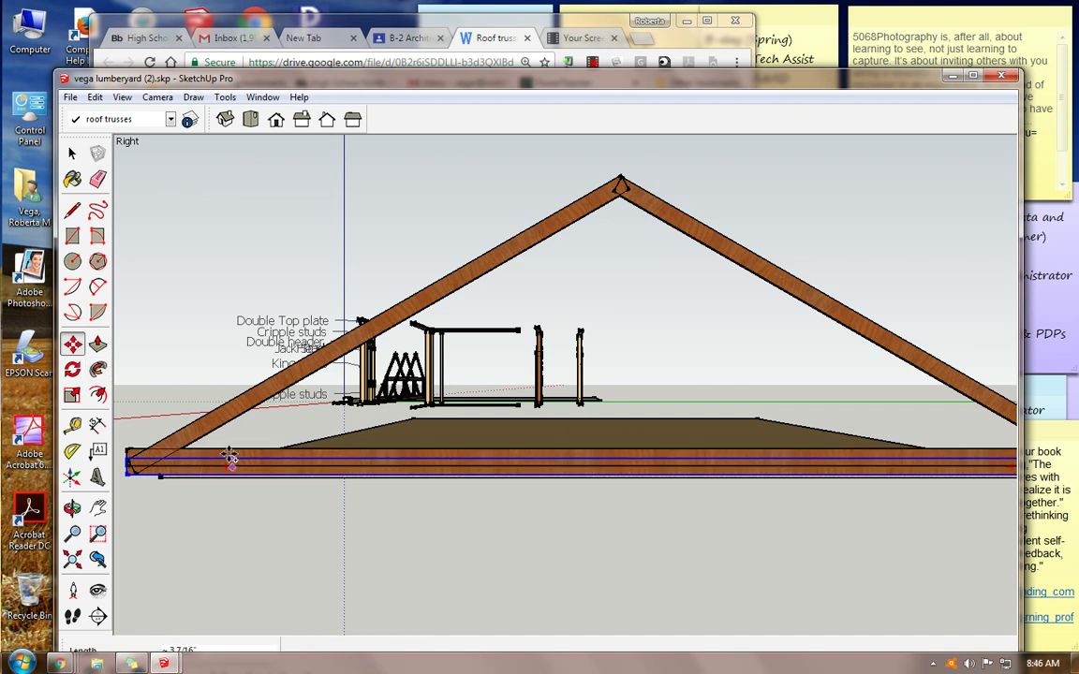
pyautogui.click(229, 451)
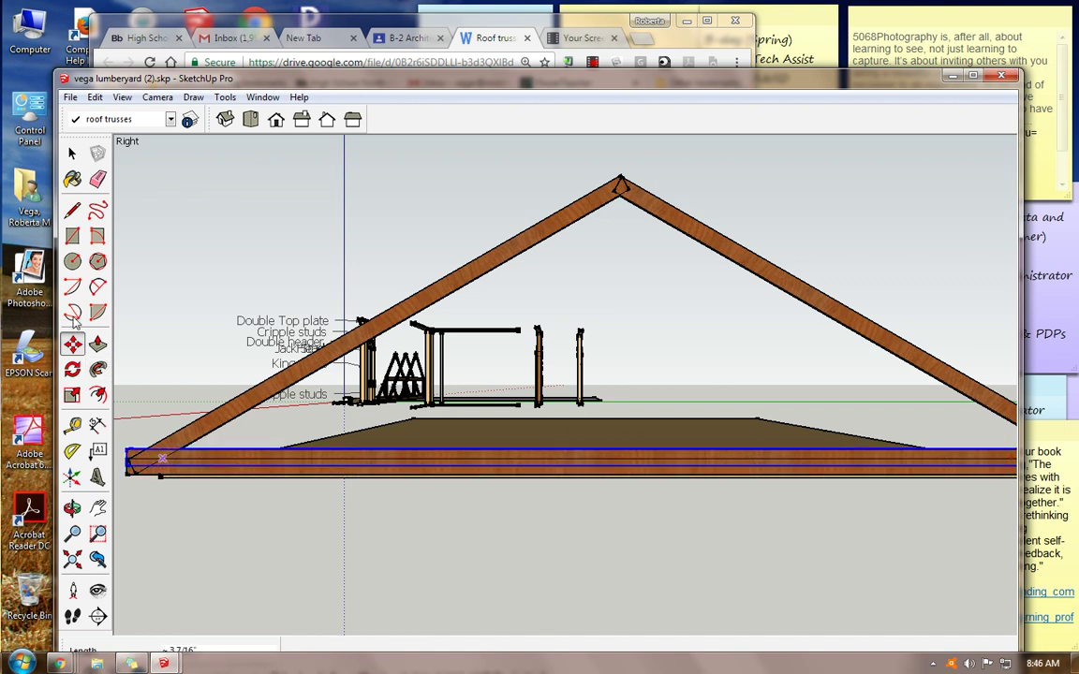
# - Rotate the copied base rafter 90 degrees so that it stands upright
pyautogui.click(72, 369)
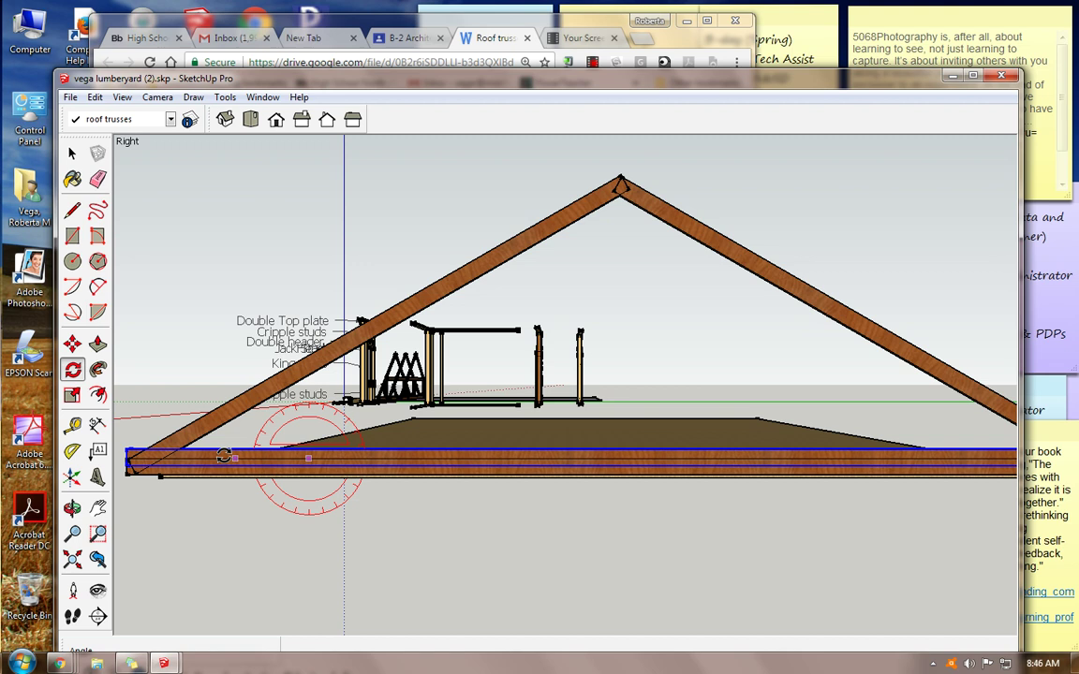
pyautogui.click(166, 450)
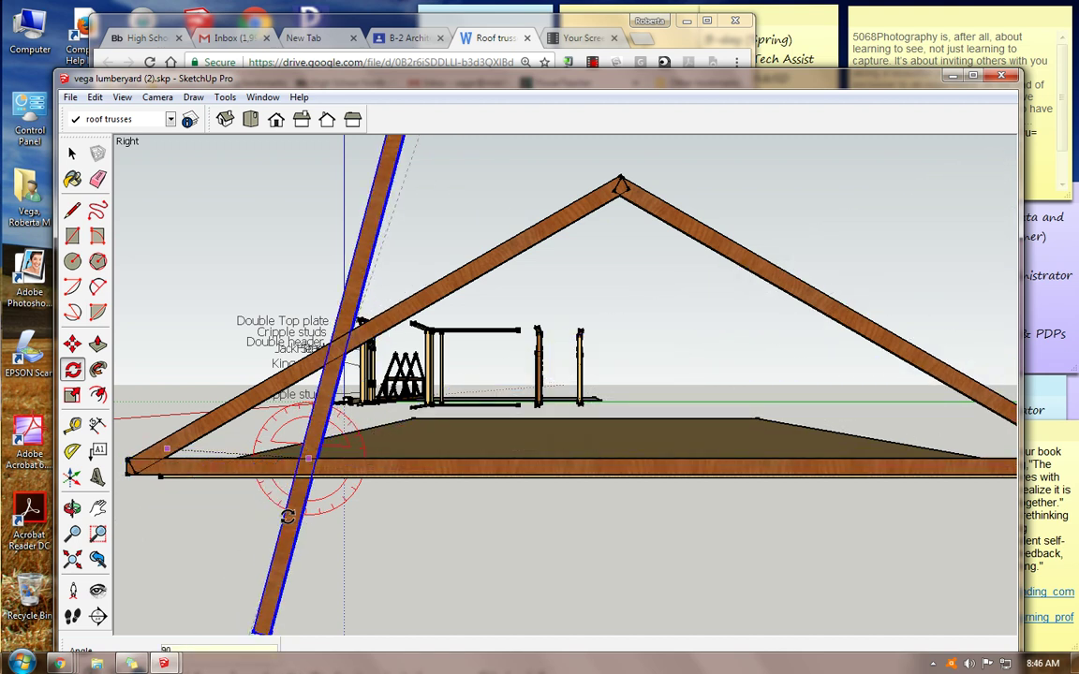
pyautogui.press('Return')
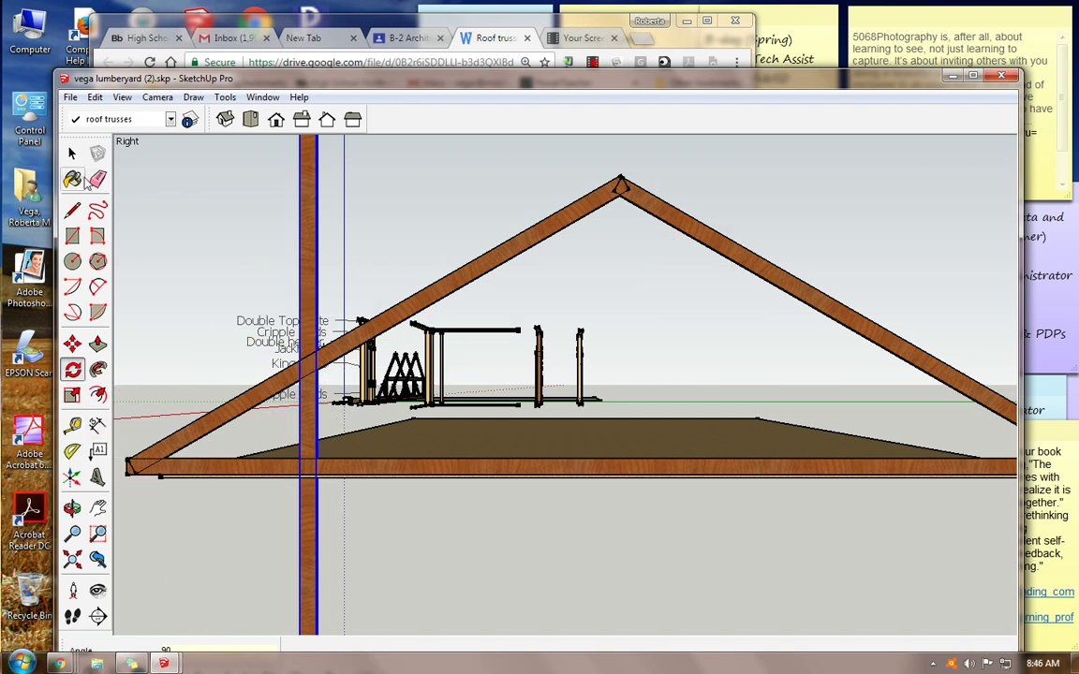
pyautogui.click(71, 155)
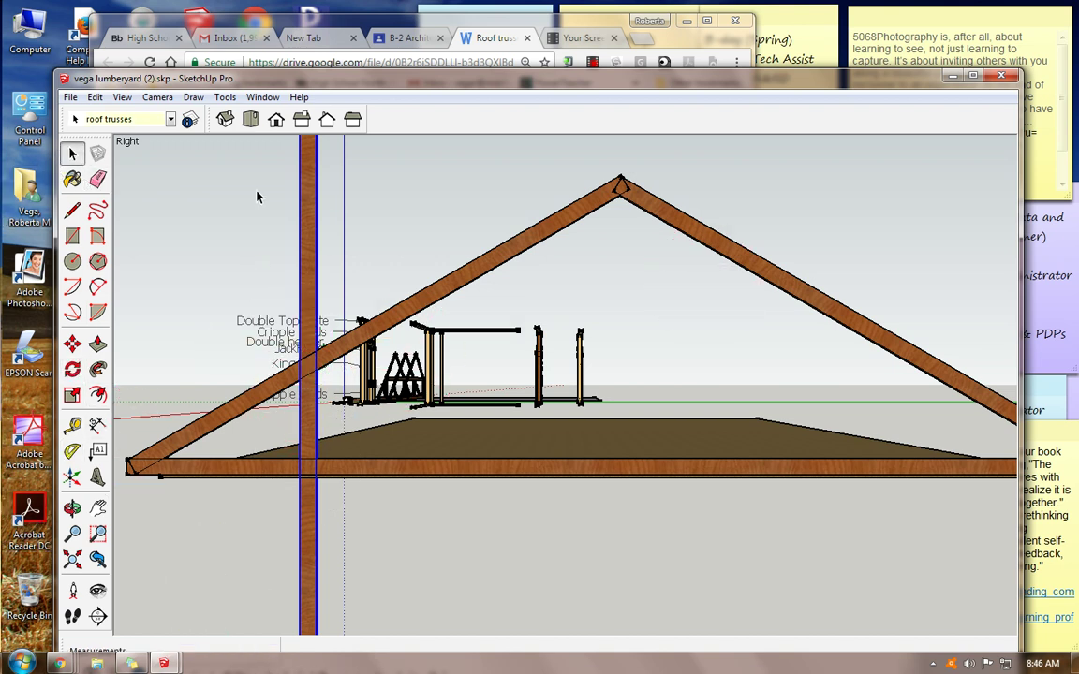
# - Move the upright so its lower outer corner meets the outer bottom corner of the truss's left end
pyautogui.click(72, 344)
pyautogui.click(299, 556)
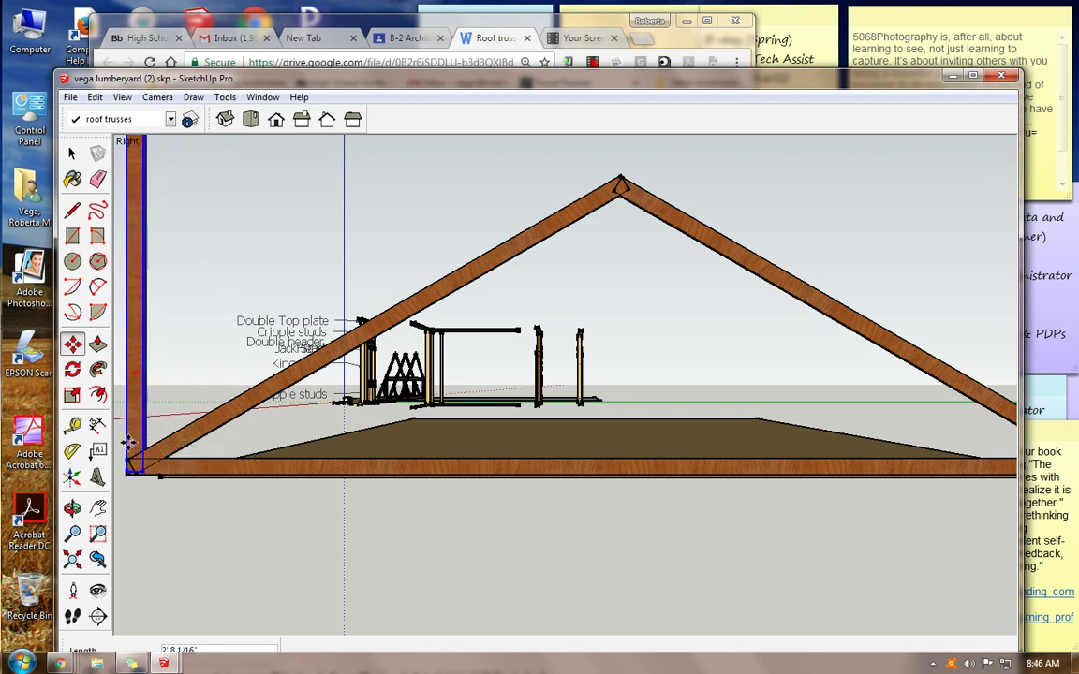
pyautogui.scroll(1, 130, 442)
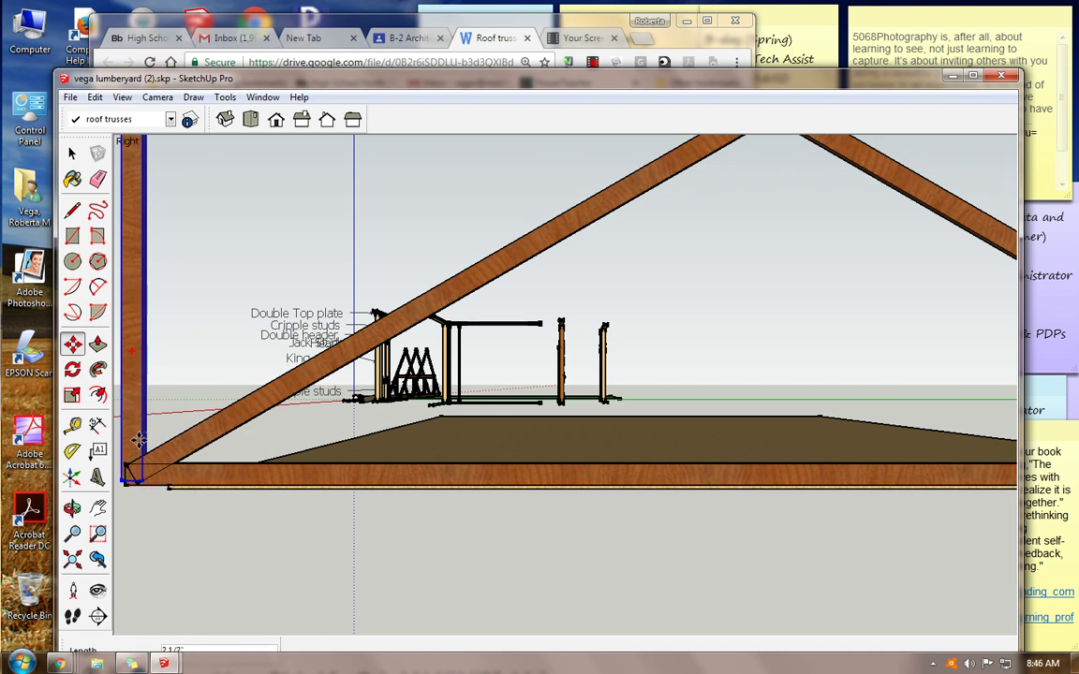
pyautogui.scroll(2, 132, 440)
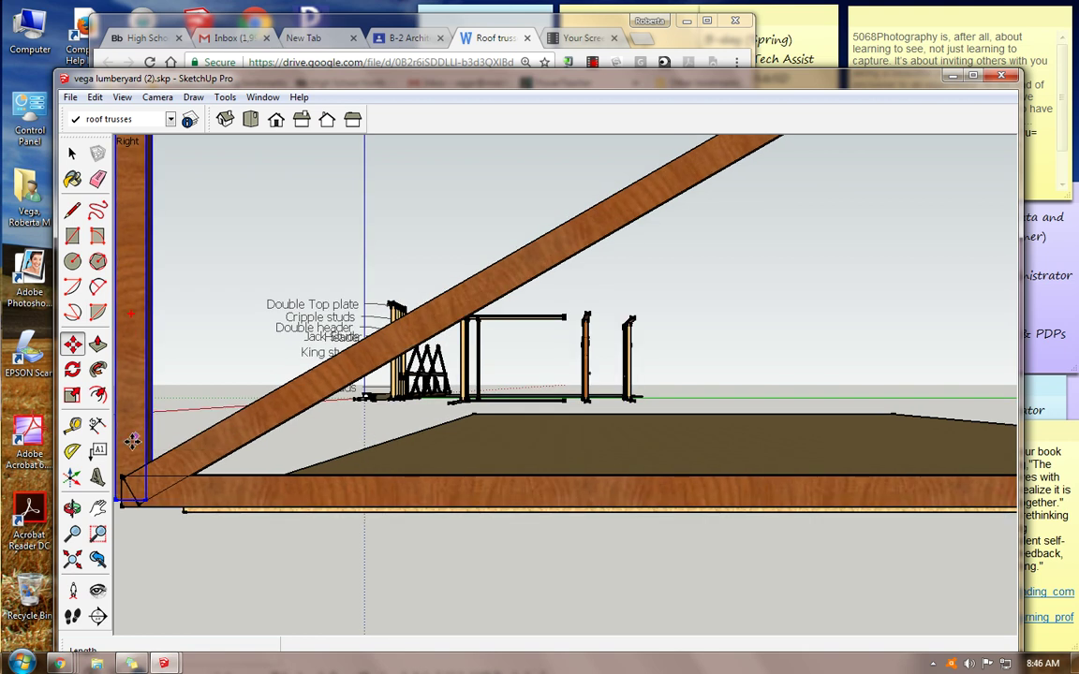
pyautogui.scroll(1, 123, 492)
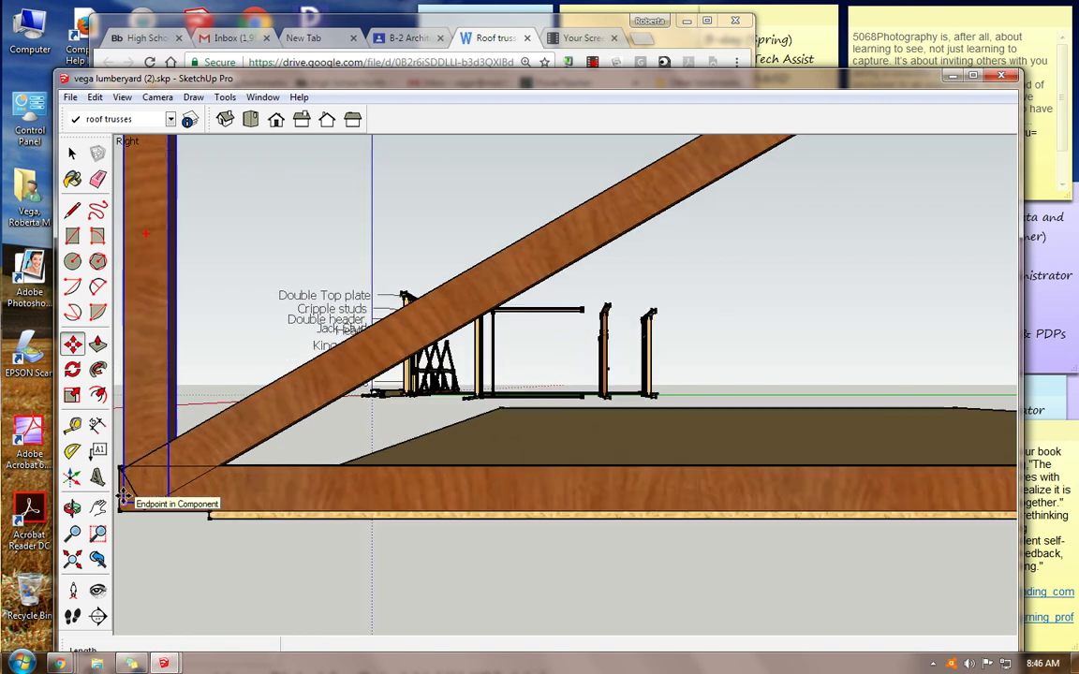
pyautogui.click(121, 507)
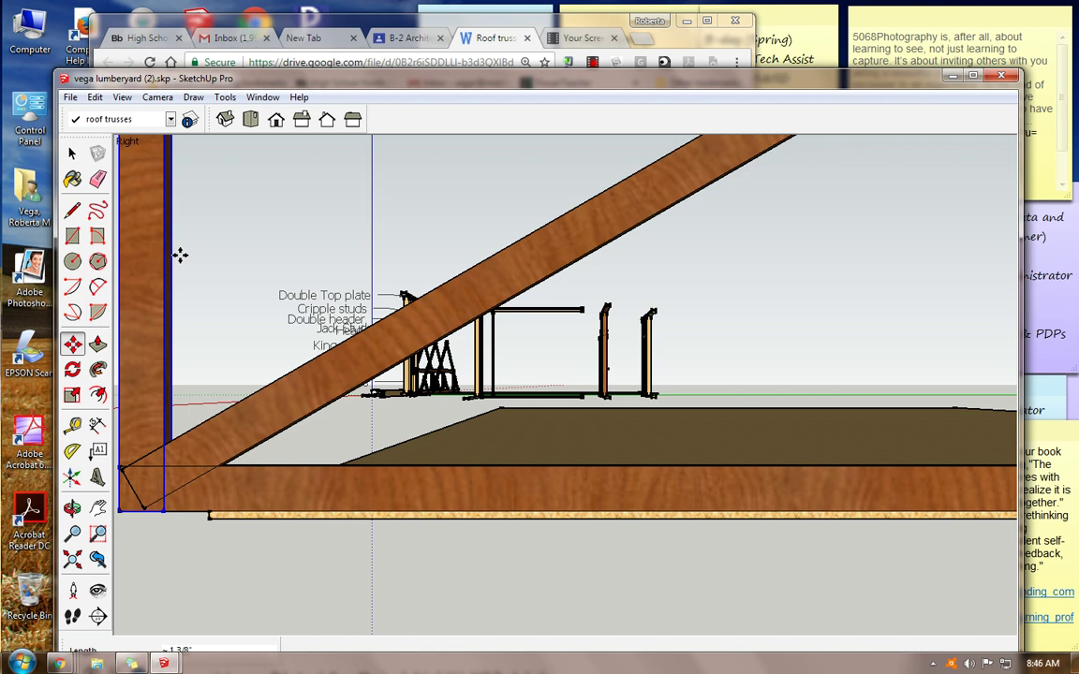
# - Move the upright 14'9" along the green axis toward the centre of the truss
pyautogui.moveTo(132, 281); pyautogui.dragTo(238, 284)
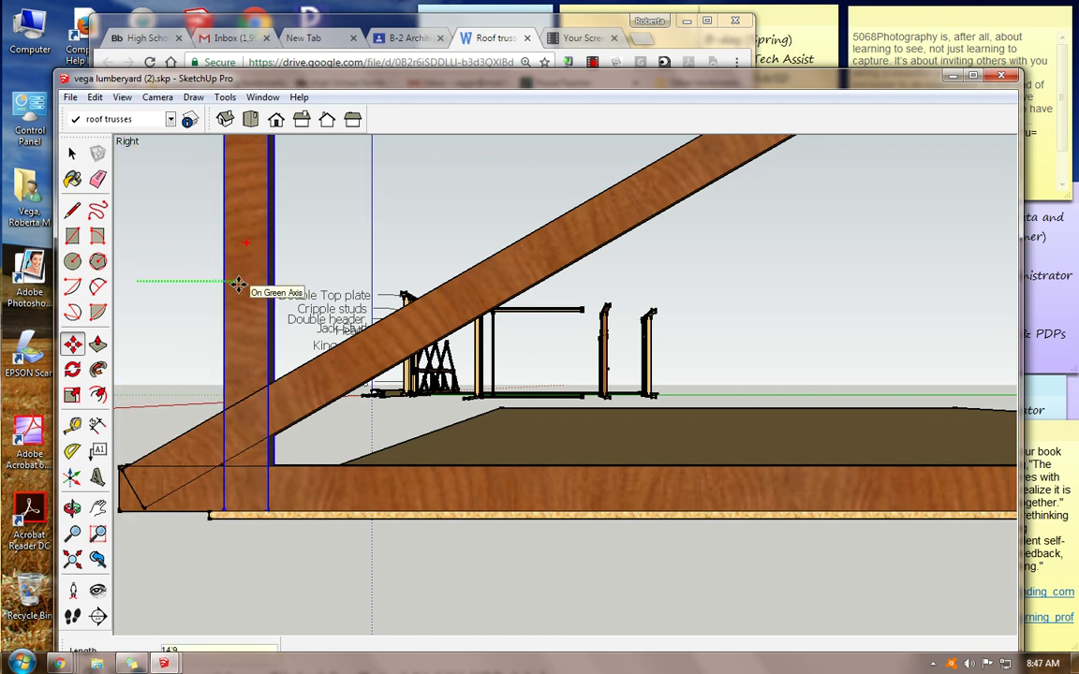
pyautogui.press('Return')
pyautogui.scroll(-5, 303, 314)
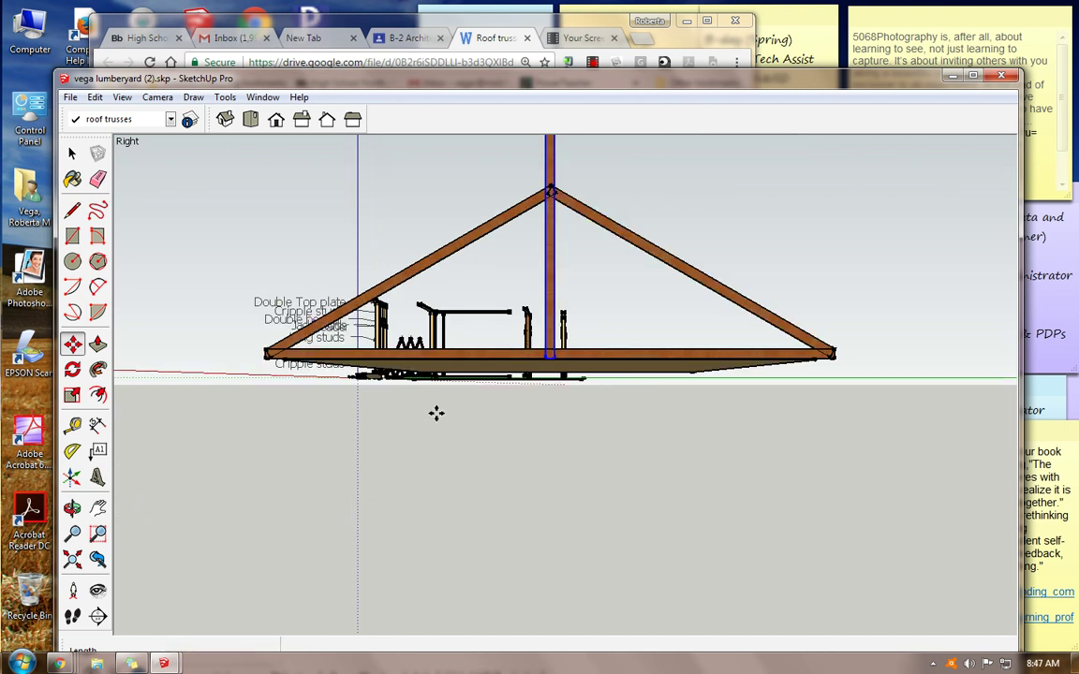
# - Move the upright 7' back along the green axis, from below the peak toward the truss's left end
pyautogui.click(72, 507)
pyautogui.moveTo(265, 452); pyautogui.dragTo(294, 452)
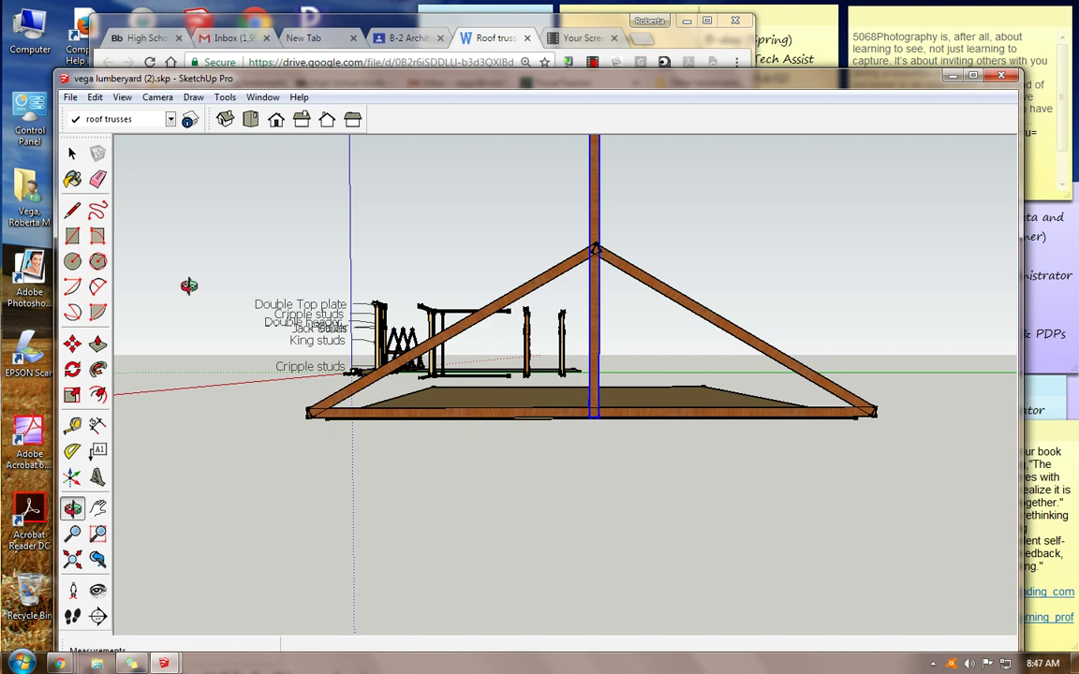
pyautogui.click(72, 345)
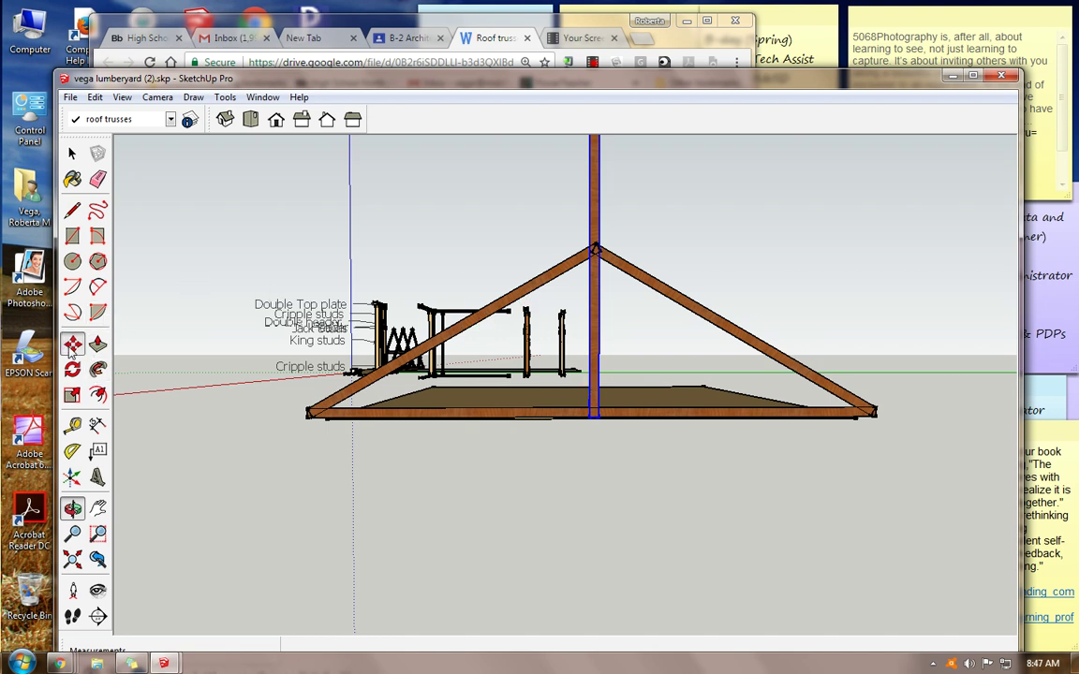
pyautogui.moveTo(595, 355); pyautogui.dragTo(588, 355)
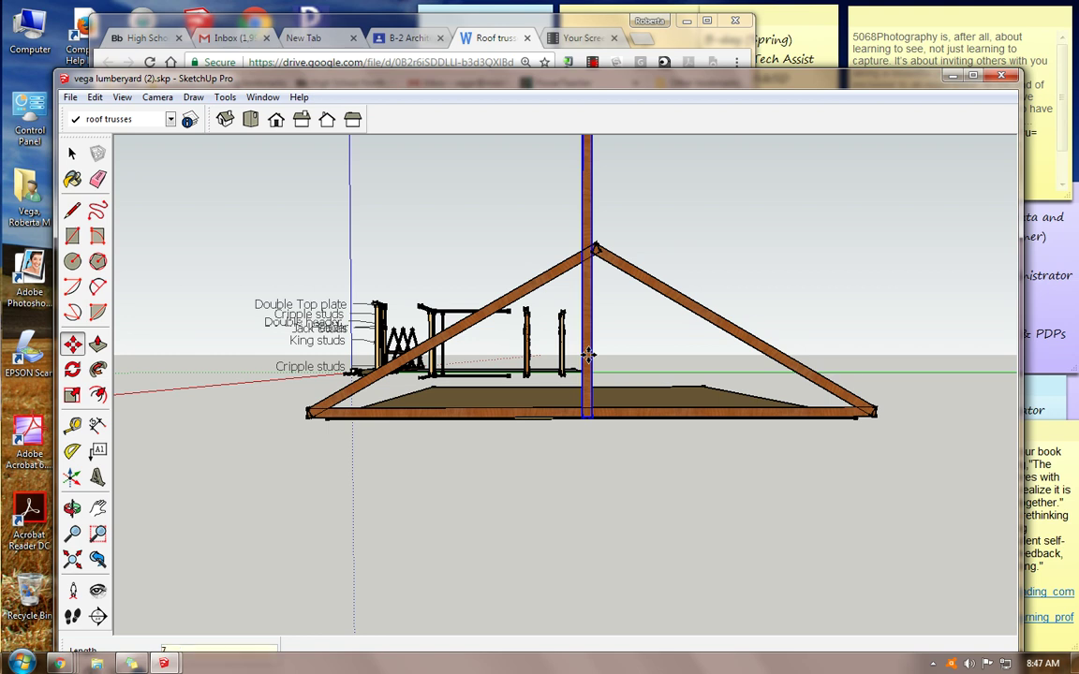
pyautogui.press('Return')
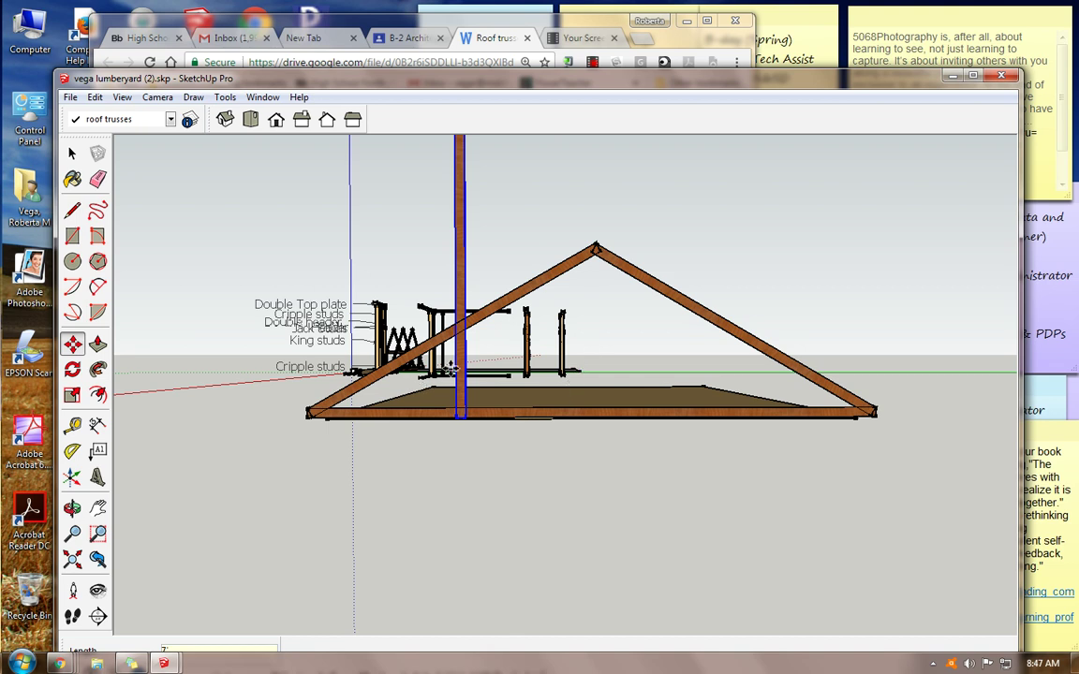
# - Copy the left upright 7' along the green axis toward the truss peak
pyautogui.click(459, 366)
pyautogui.press('Escape')
pyautogui.click(462, 297)
pyautogui.click(475, 300)
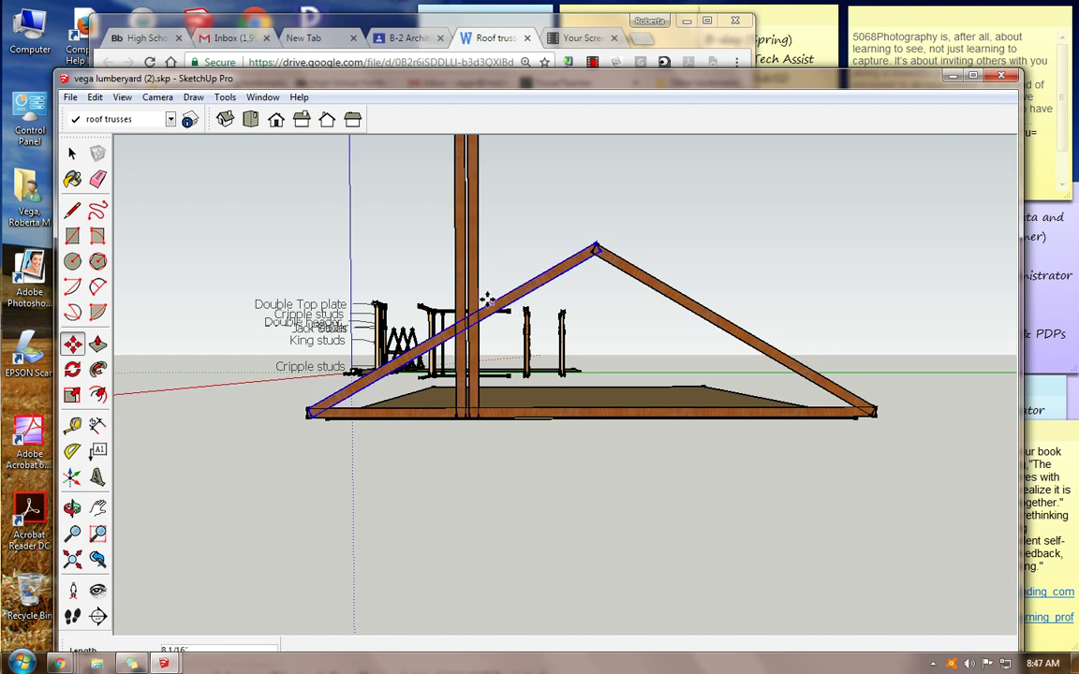
pyautogui.write('7')
pyautogui.press('Return')
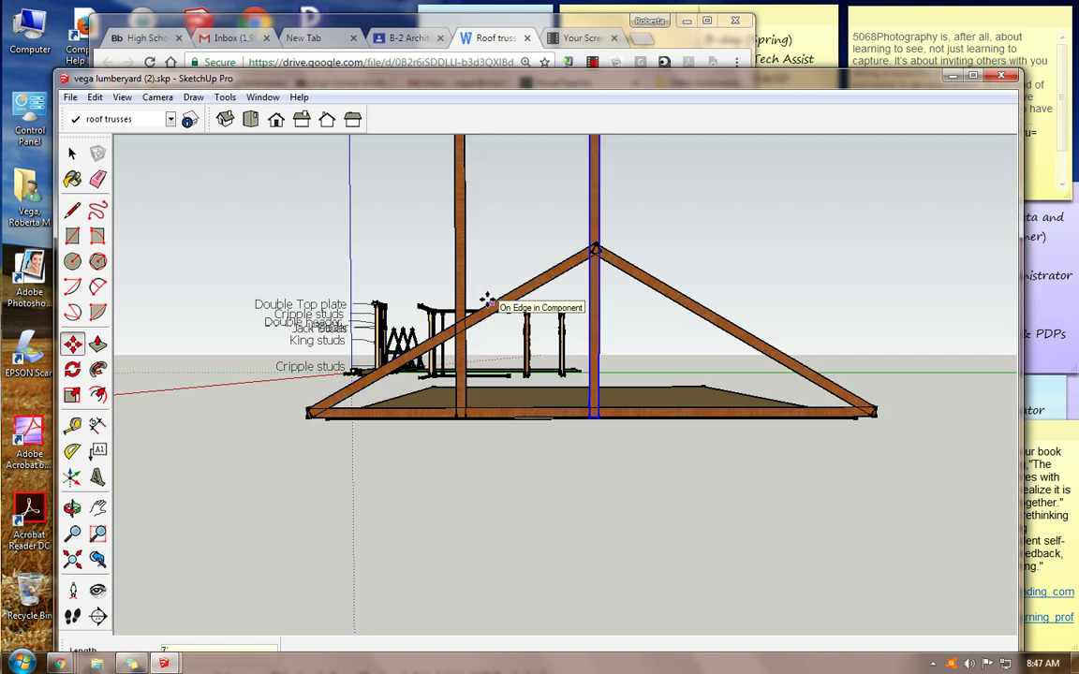
# - Move the copied upright another 7' along the green axis, from below the peak toward the truss's right end
pyautogui.click(592, 192)
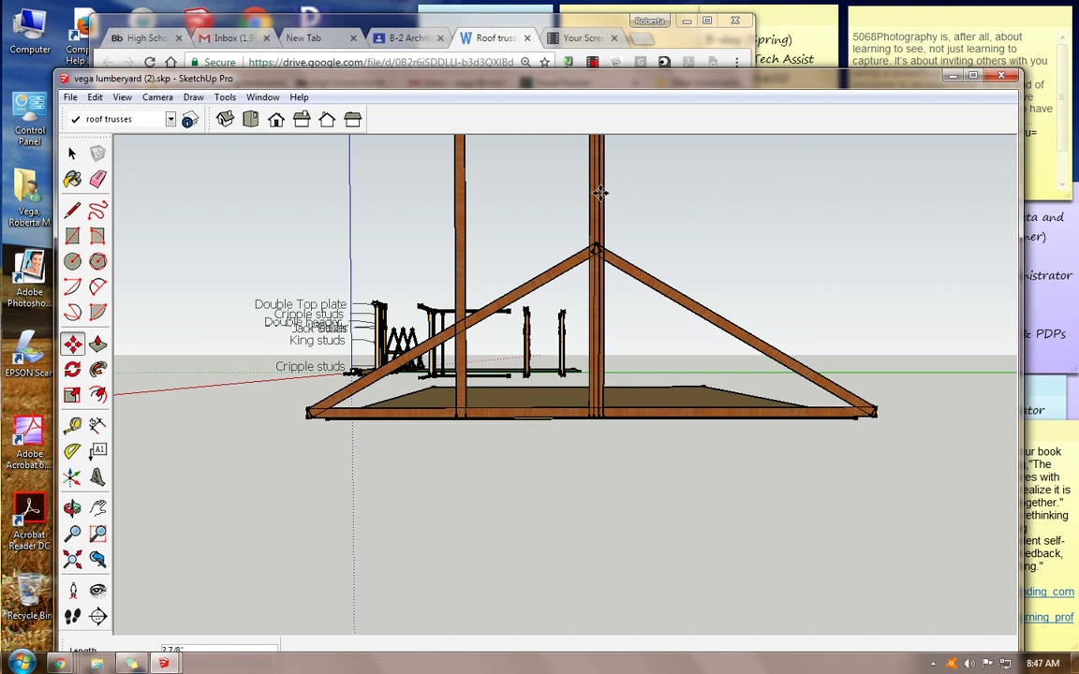
pyautogui.press('Escape')
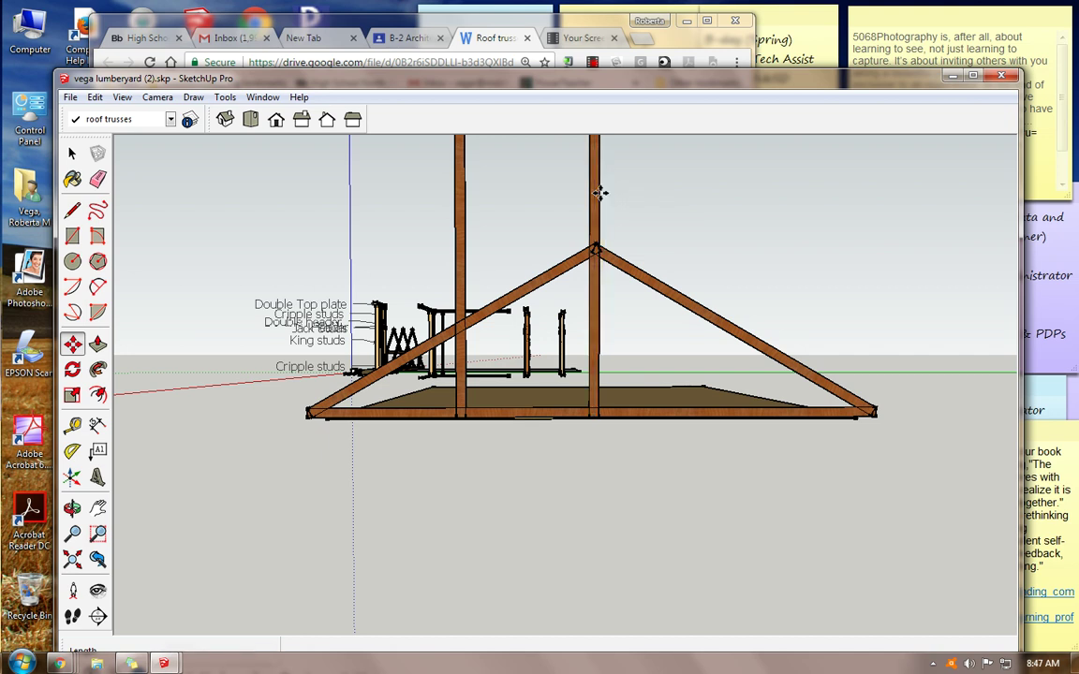
pyautogui.click(594, 194)
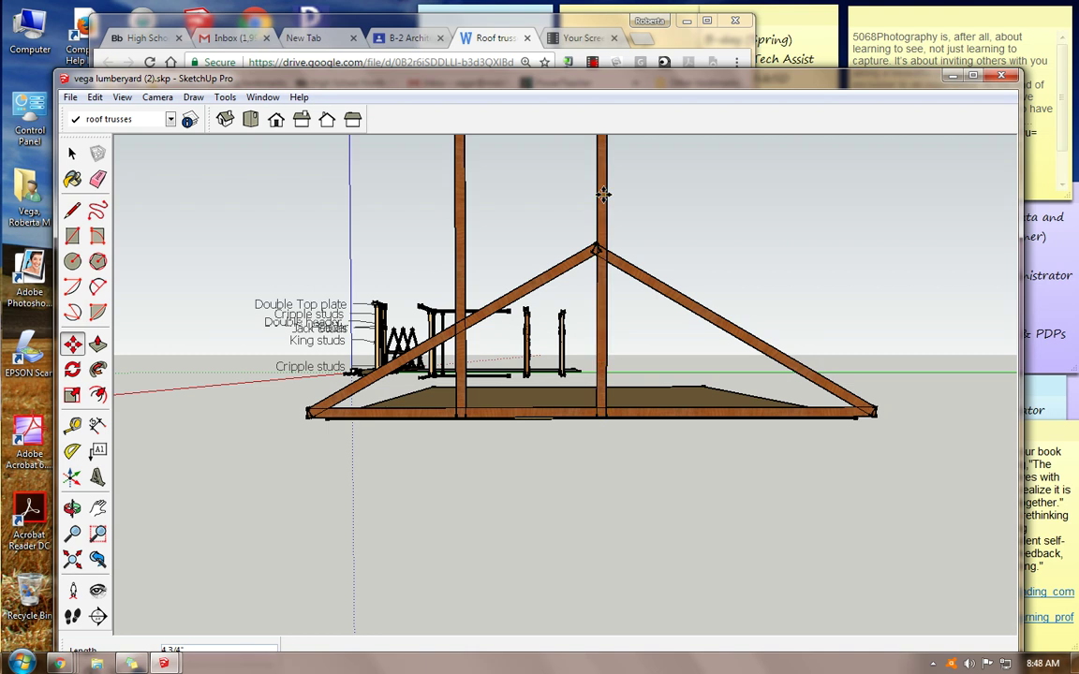
pyautogui.press('Return')
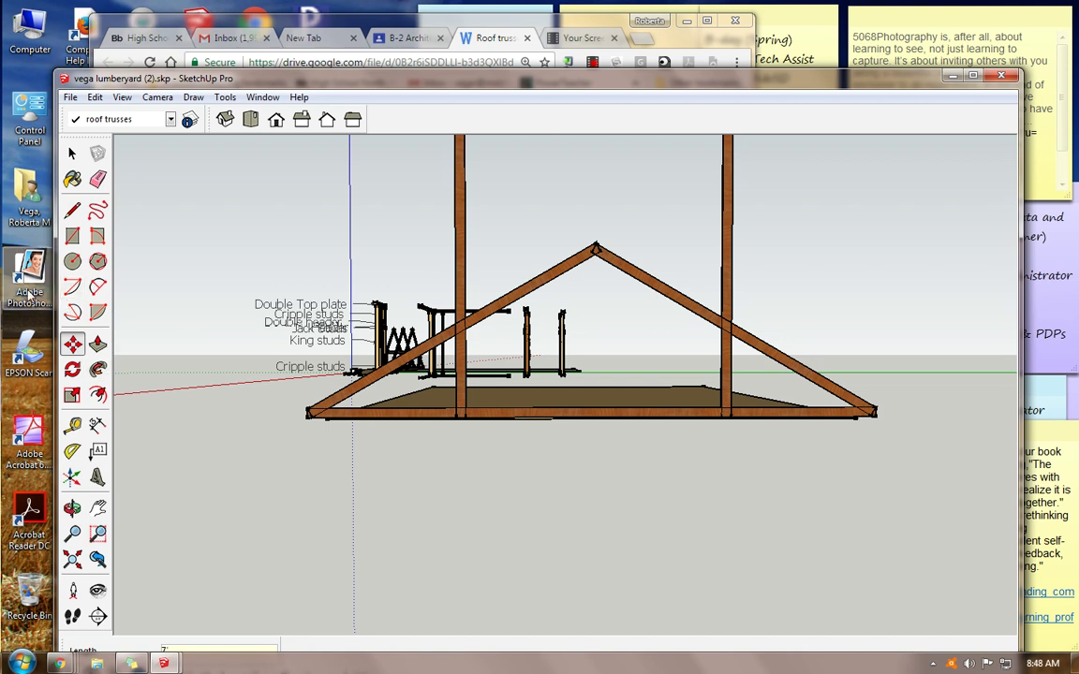
# - Check how many instances of the left upright's solid component the model contains
pyautogui.click(94, 97)
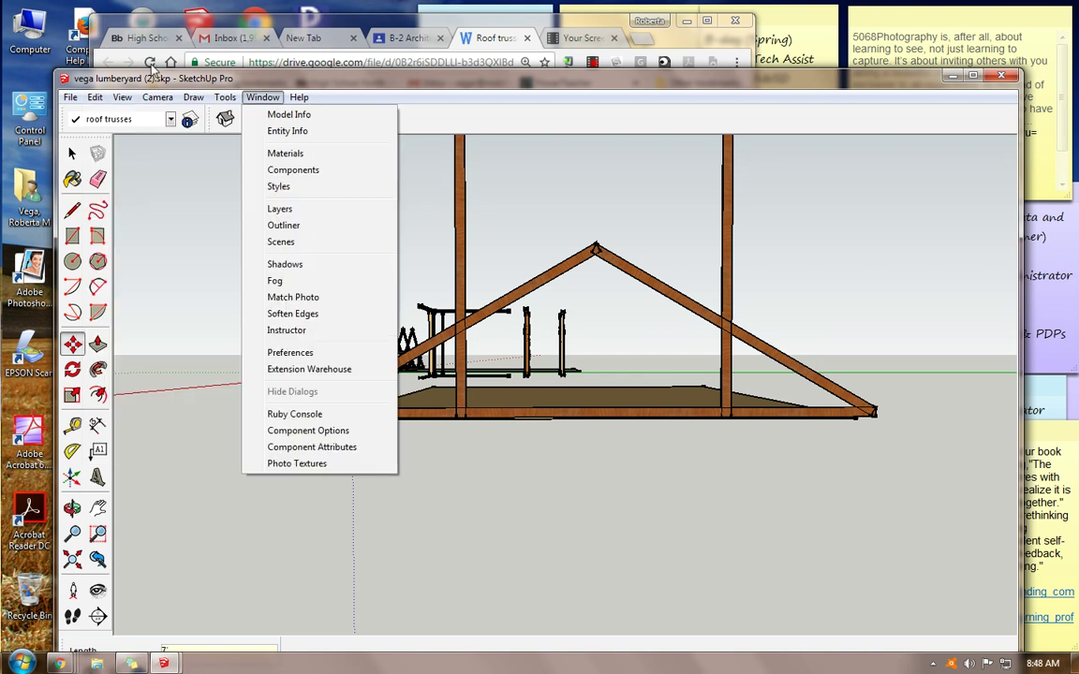
pyautogui.moveTo(122, 98)
pyautogui.click(142, 441)
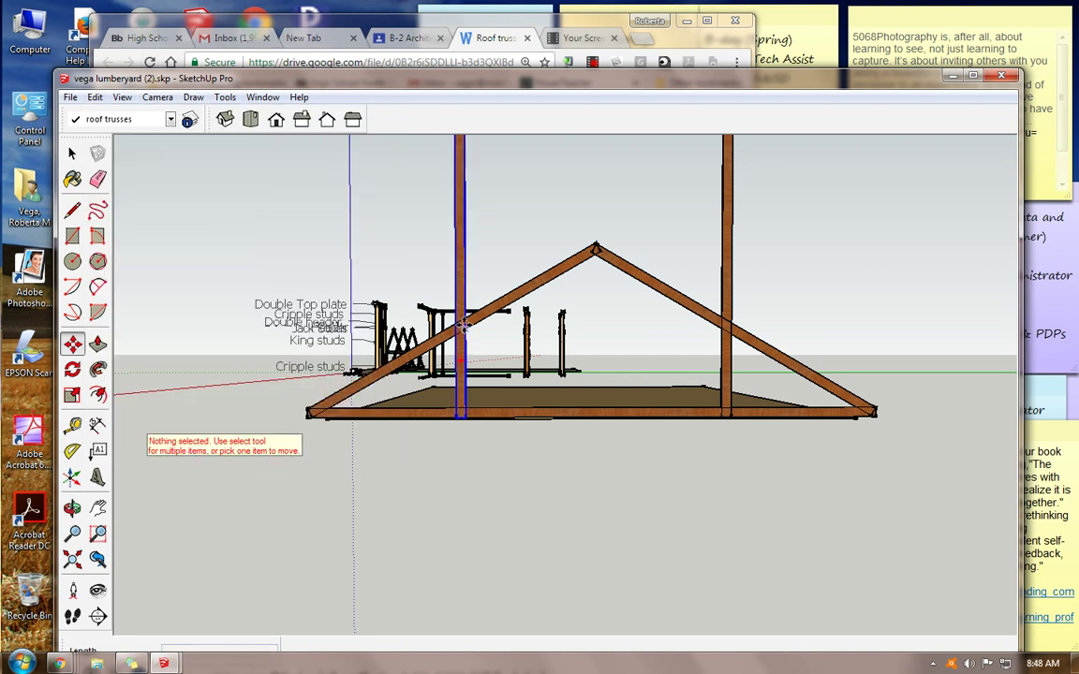
pyautogui.click(74, 154)
pyautogui.click(459, 206)
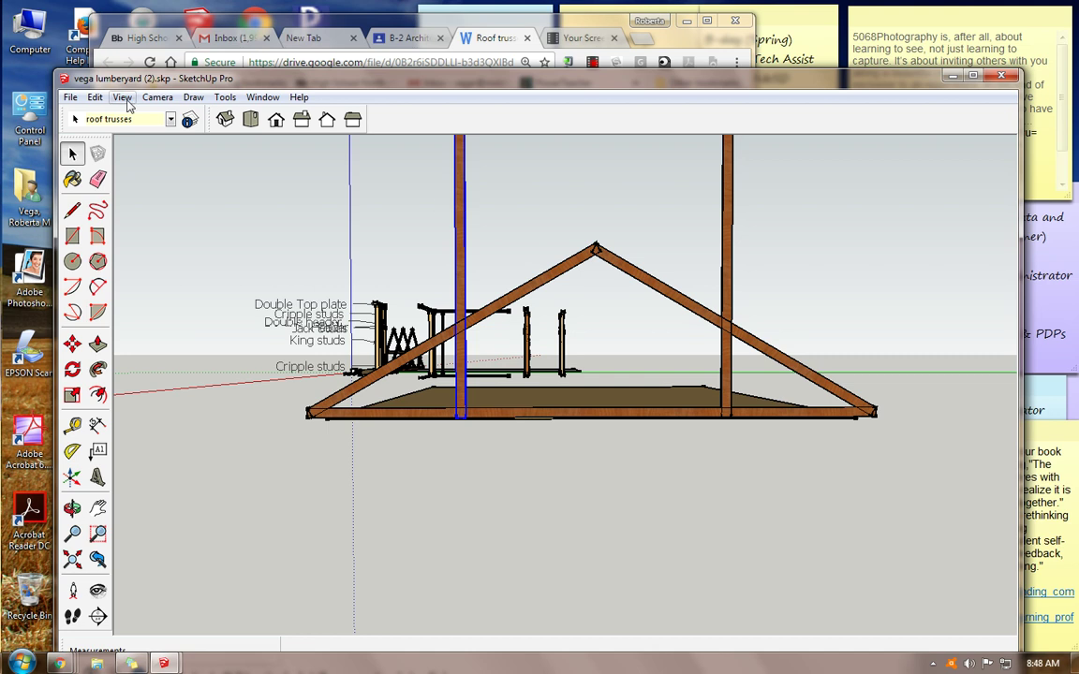
pyautogui.click(95, 97)
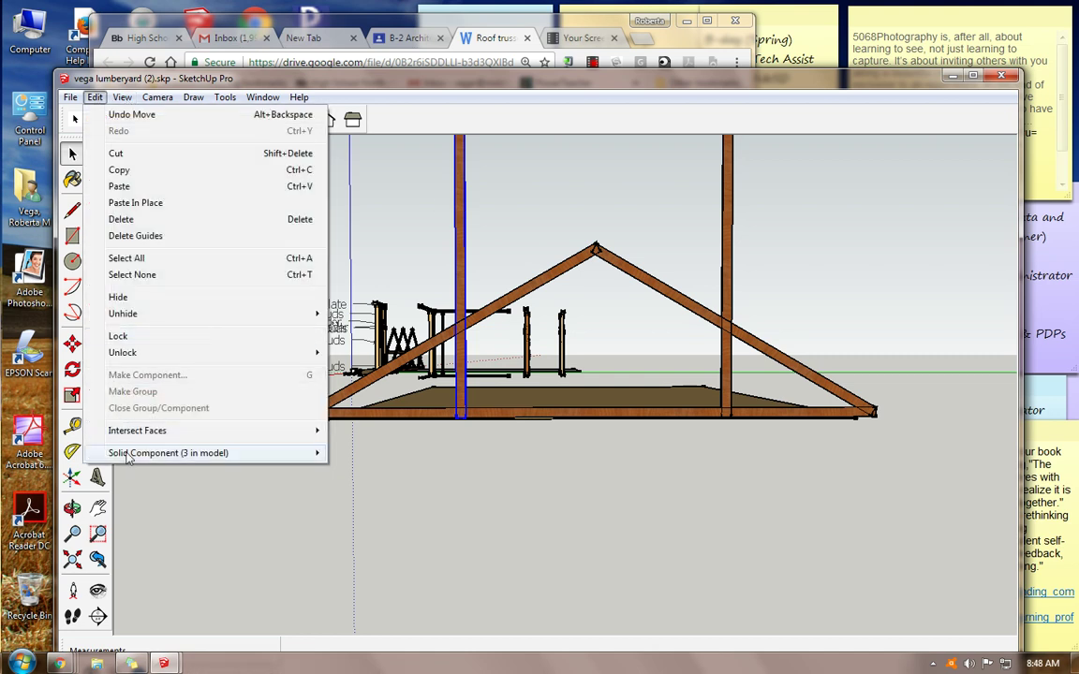
pyautogui.moveTo(131, 456)
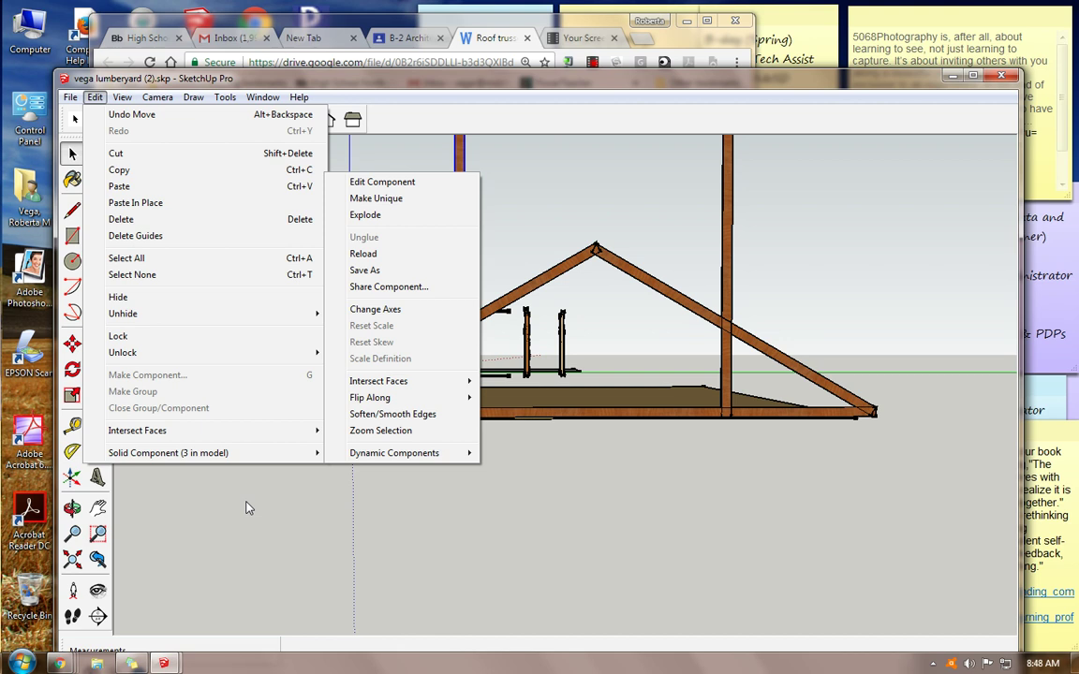
pyautogui.click(272, 524)
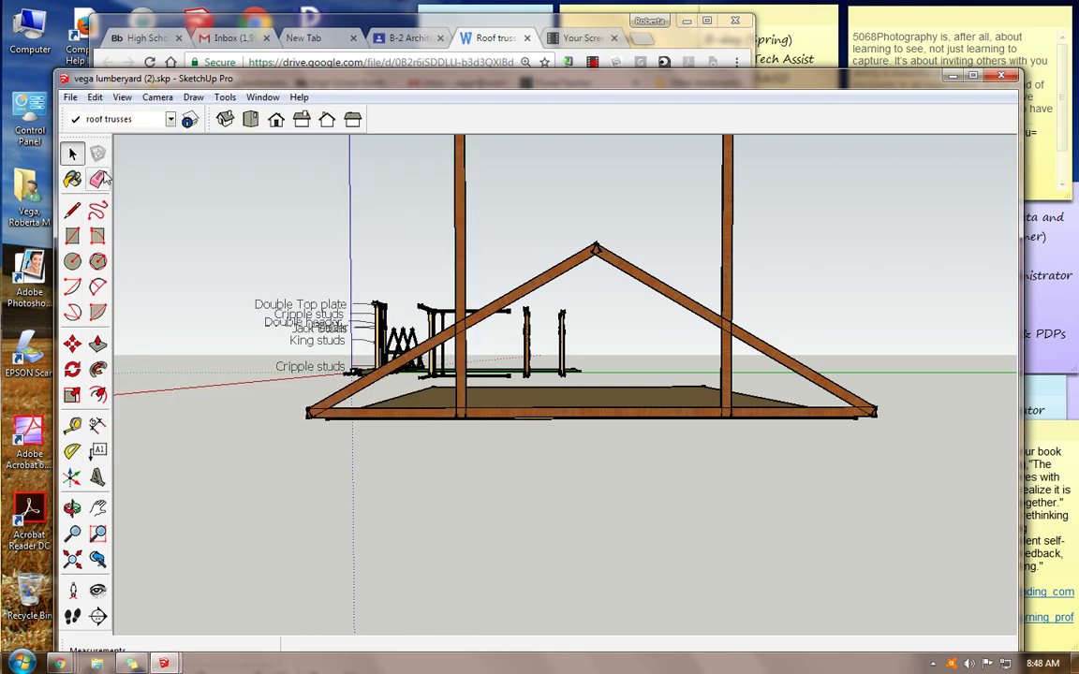
# - Make the truss's horizontal base rafter a unique component, separate from the two uprights
pyautogui.click(349, 420)
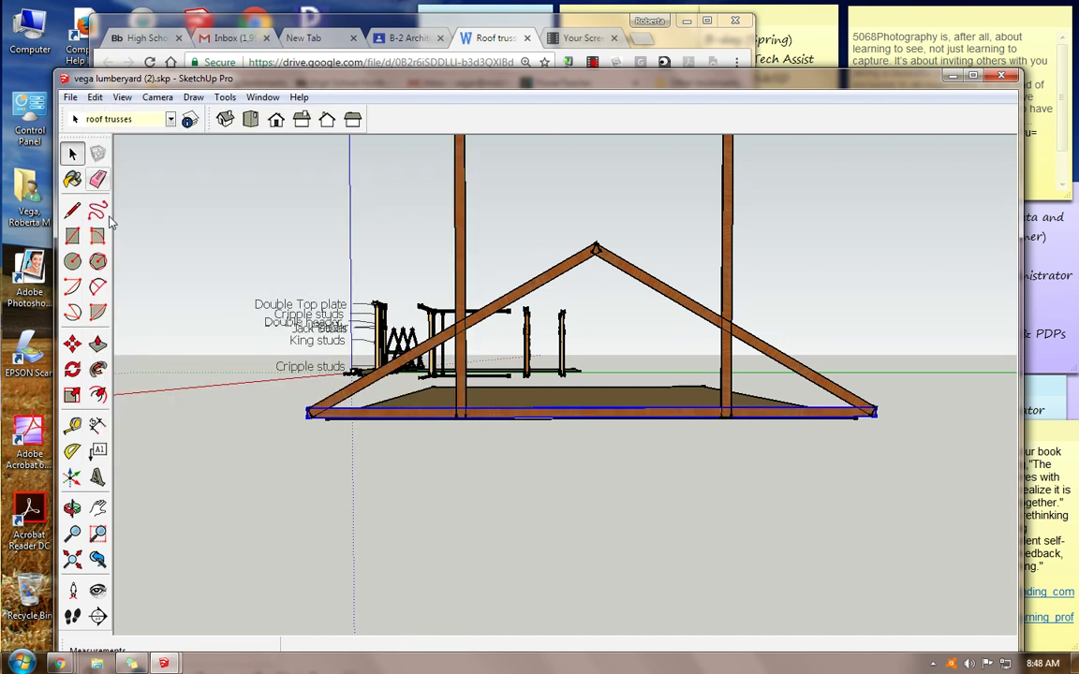
pyautogui.click(95, 98)
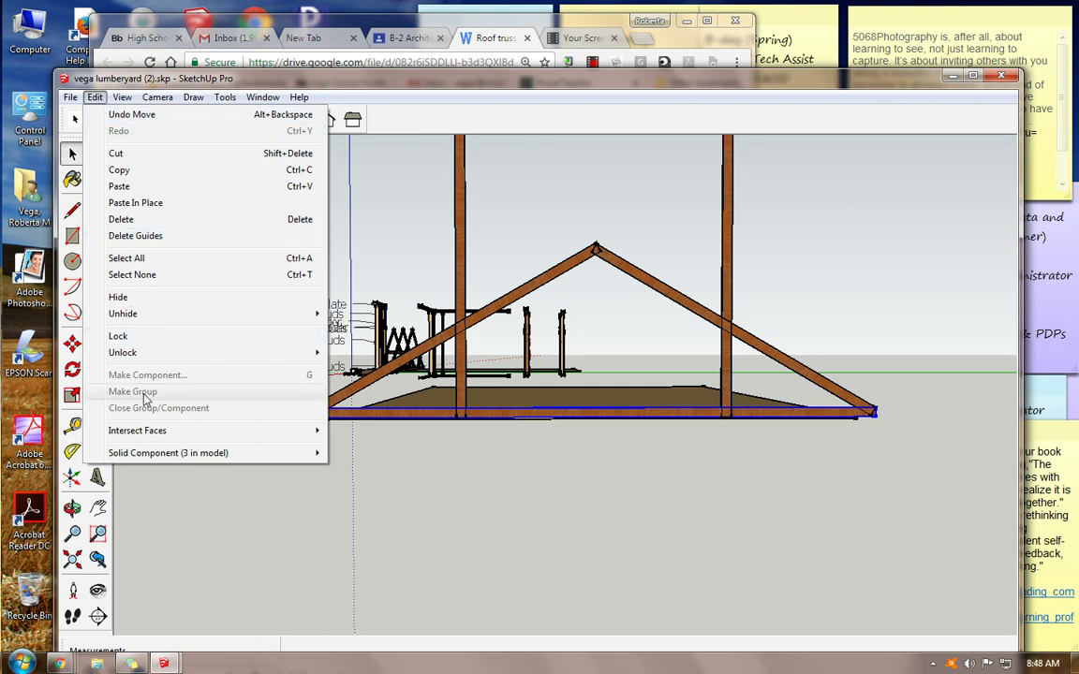
pyautogui.moveTo(142, 457)
pyautogui.click(339, 196)
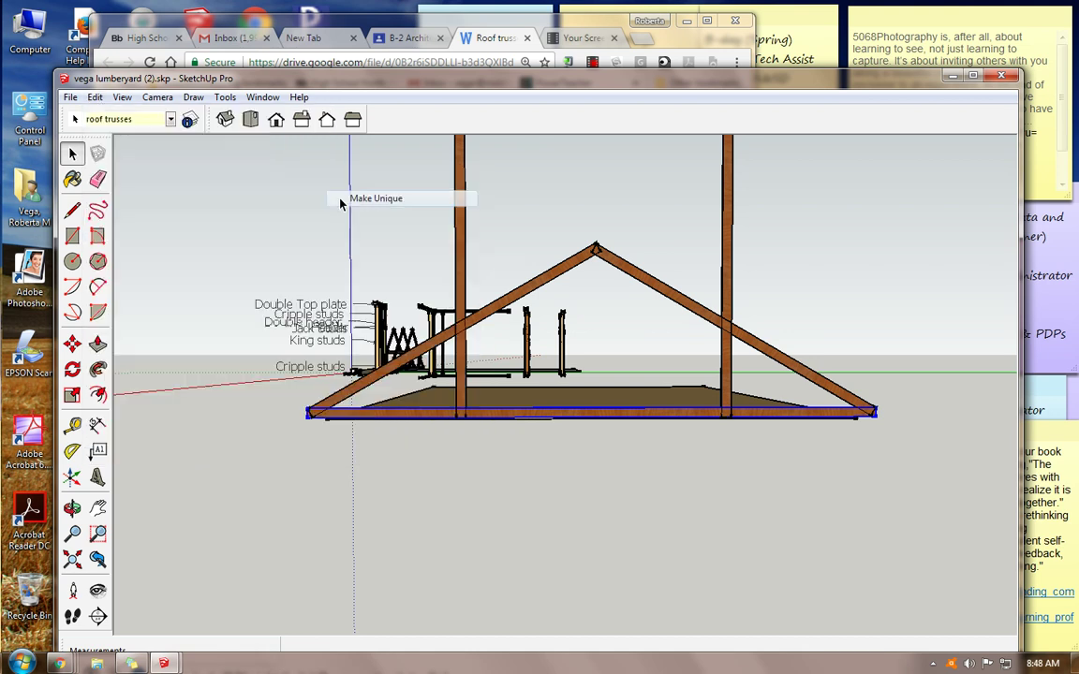
# - Recheck the left upright's component instances after separating the base rafter, and view the full height of both uprights
pyautogui.click(238, 191)
pyautogui.click(463, 216)
pyautogui.click(95, 96)
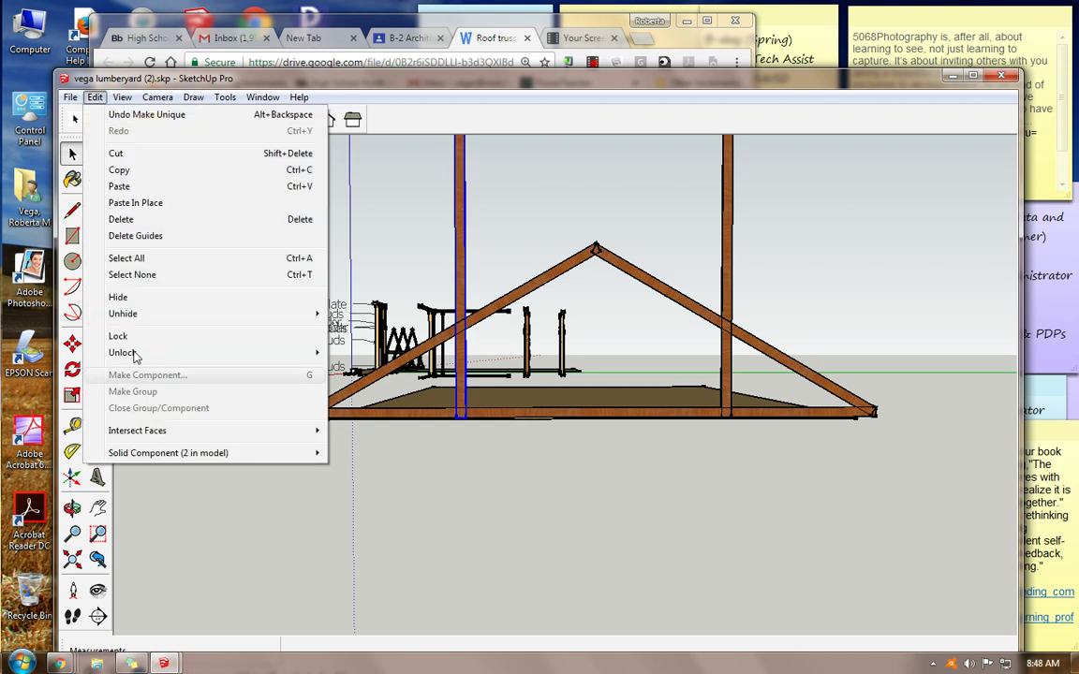
pyautogui.moveTo(169, 453)
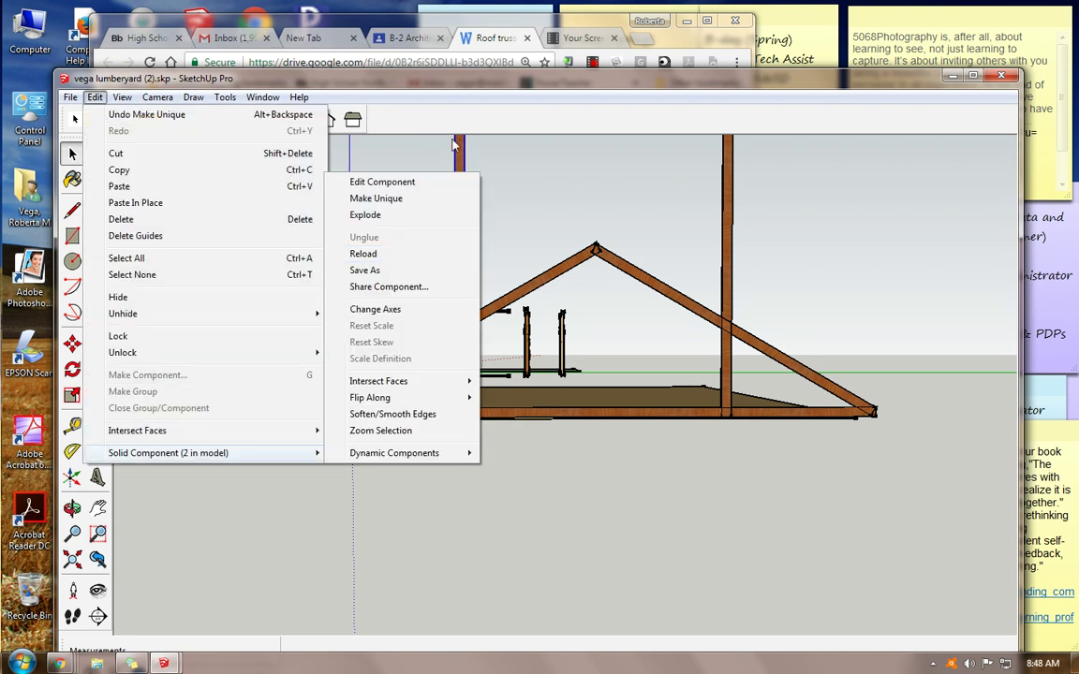
pyautogui.click(365, 215)
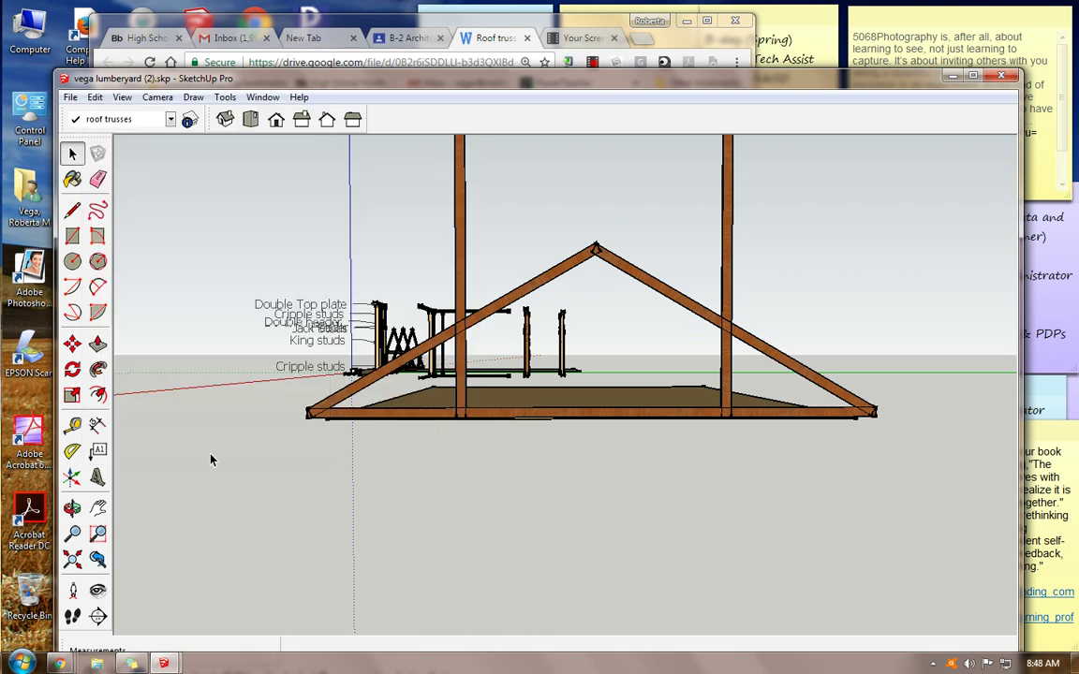
pyautogui.click(98, 508)
pyautogui.moveTo(278, 190); pyautogui.dragTo(497, 253)
pyautogui.scroll(-5, 562, 271)
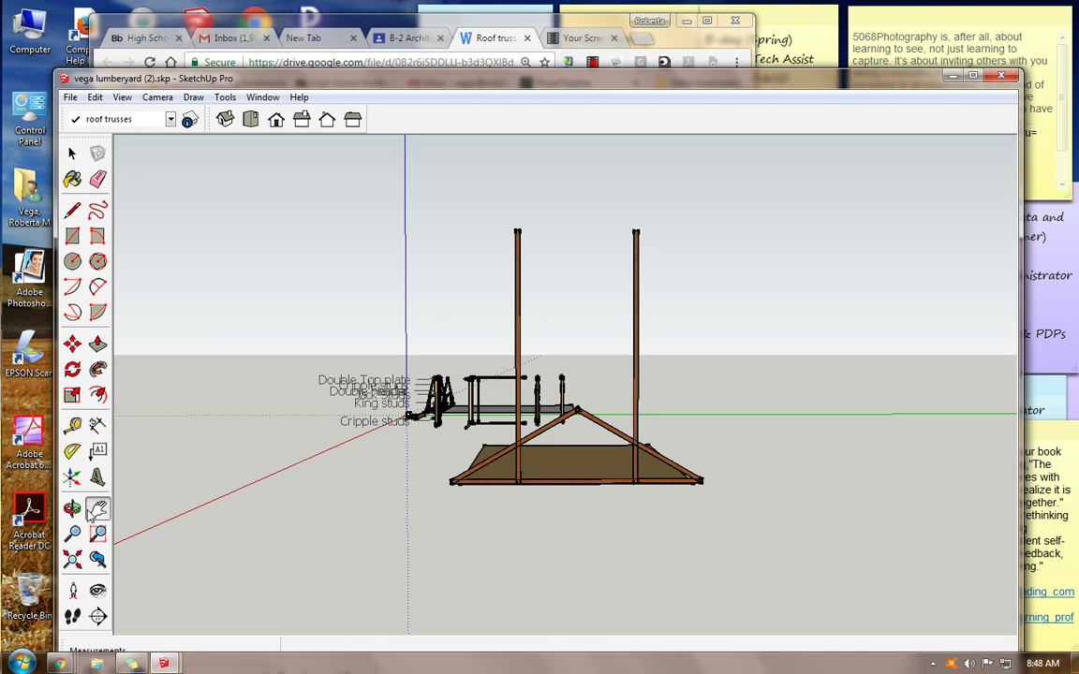
pyautogui.scroll(4, 291, 327)
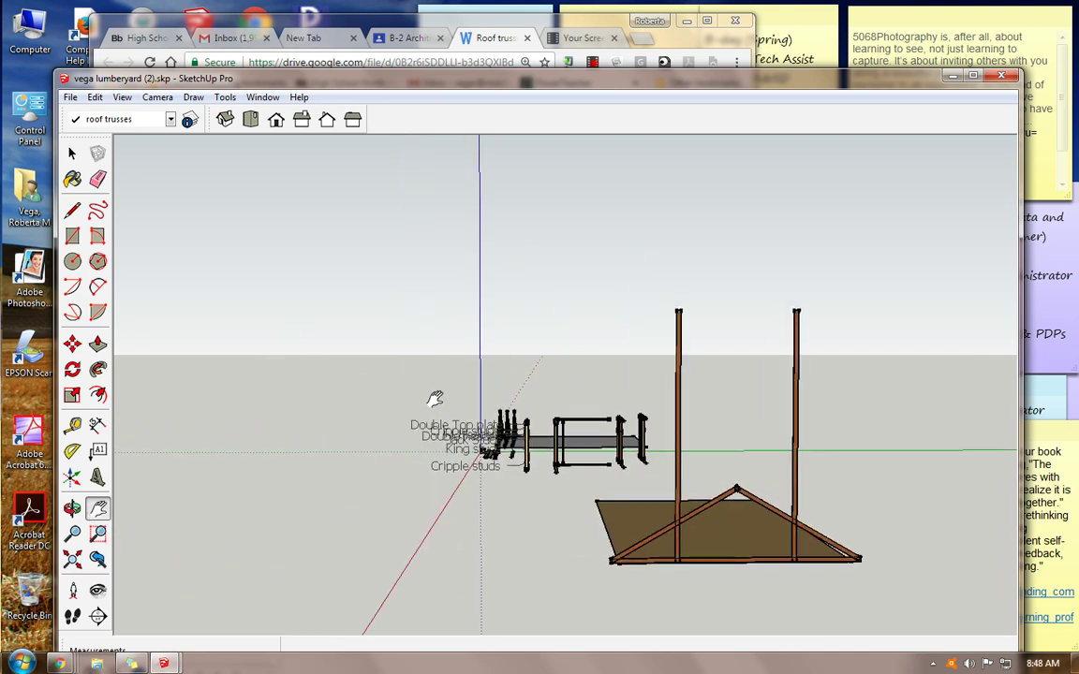
# - Open the upright post component for editing, viewed from above with its top end face in close view
pyautogui.scroll(1, 580, 387)
pyautogui.moveTo(634, 320); pyautogui.dragTo(493, 351)
pyautogui.click(72, 508)
pyautogui.moveTo(346, 374); pyautogui.dragTo(369, 414)
pyautogui.moveTo(334, 472); pyautogui.dragTo(267, 306)
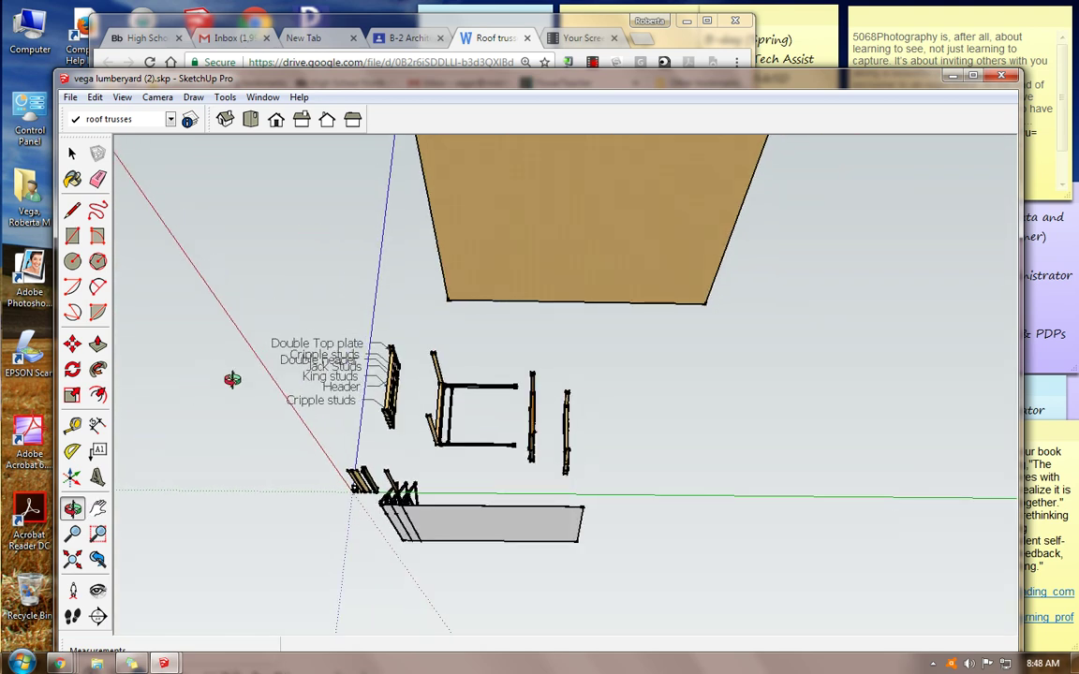
pyautogui.click(252, 122)
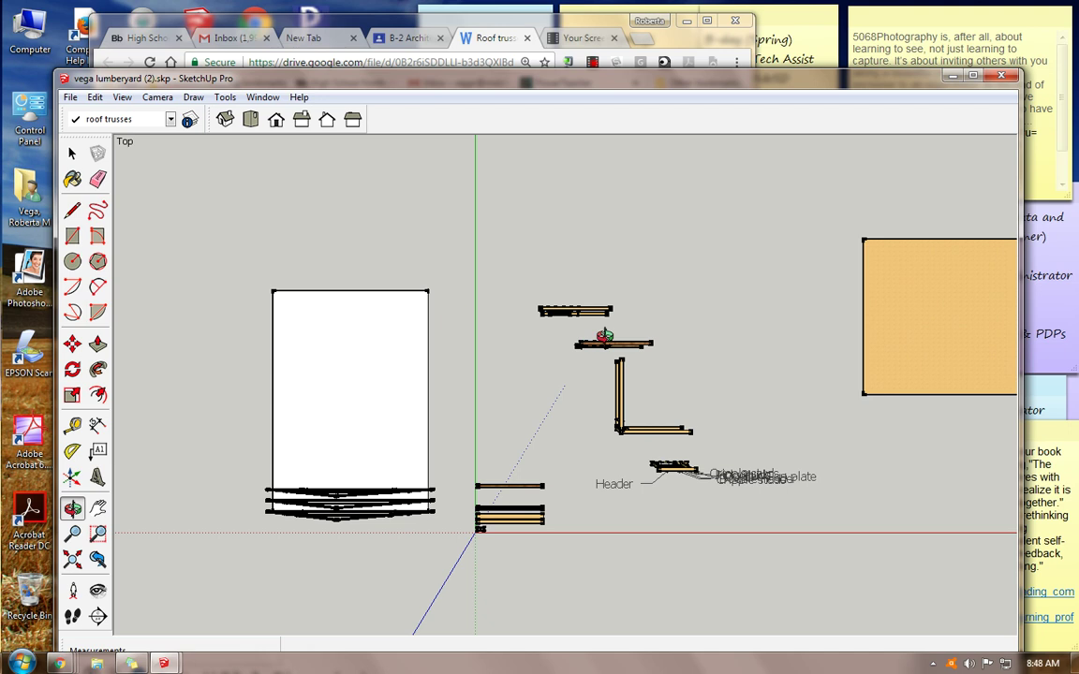
pyautogui.click(98, 507)
pyautogui.moveTo(843, 325); pyautogui.dragTo(310, 330)
pyautogui.scroll(5, 631, 400)
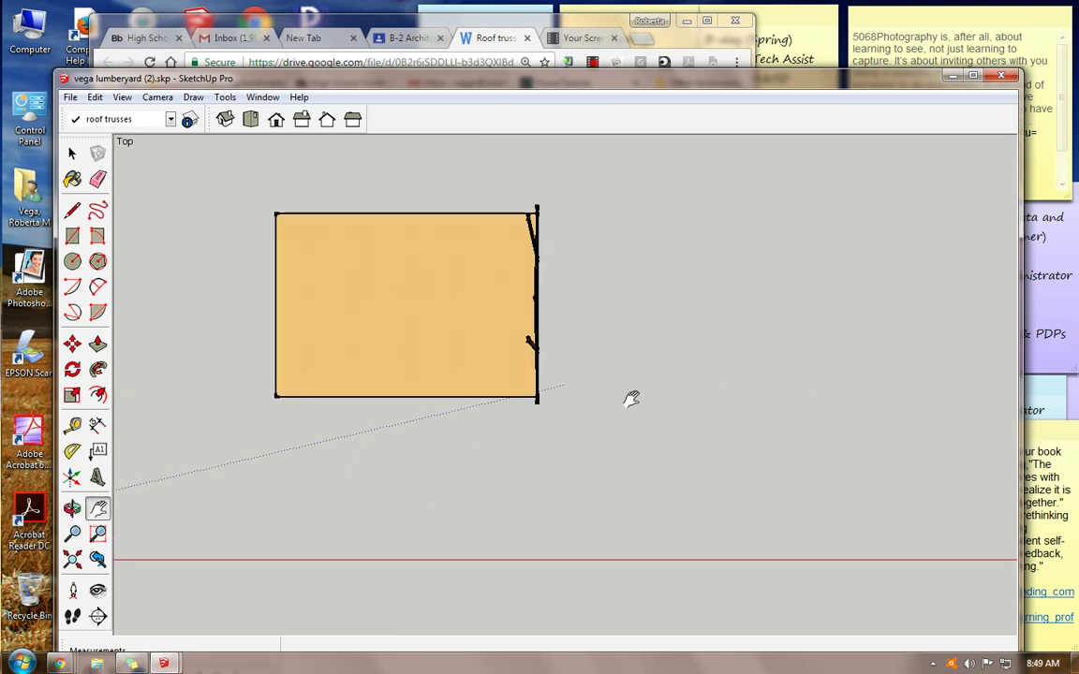
pyautogui.scroll(2, 595, 370)
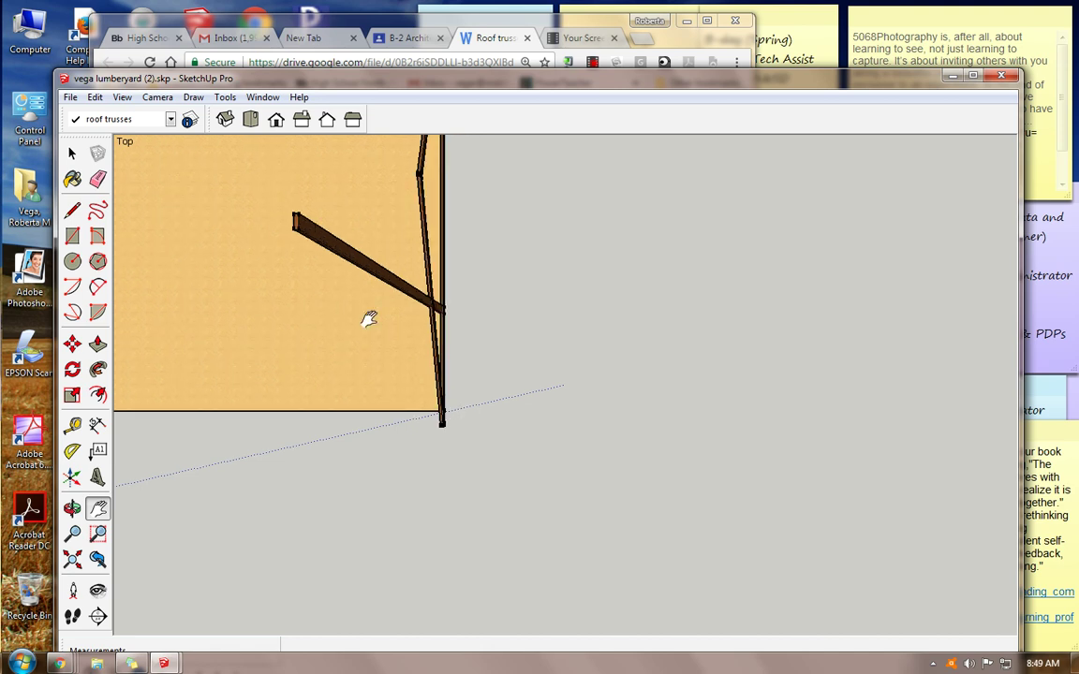
pyautogui.click(72, 152)
pyautogui.click(319, 240)
pyautogui.doubleClick(318, 240)
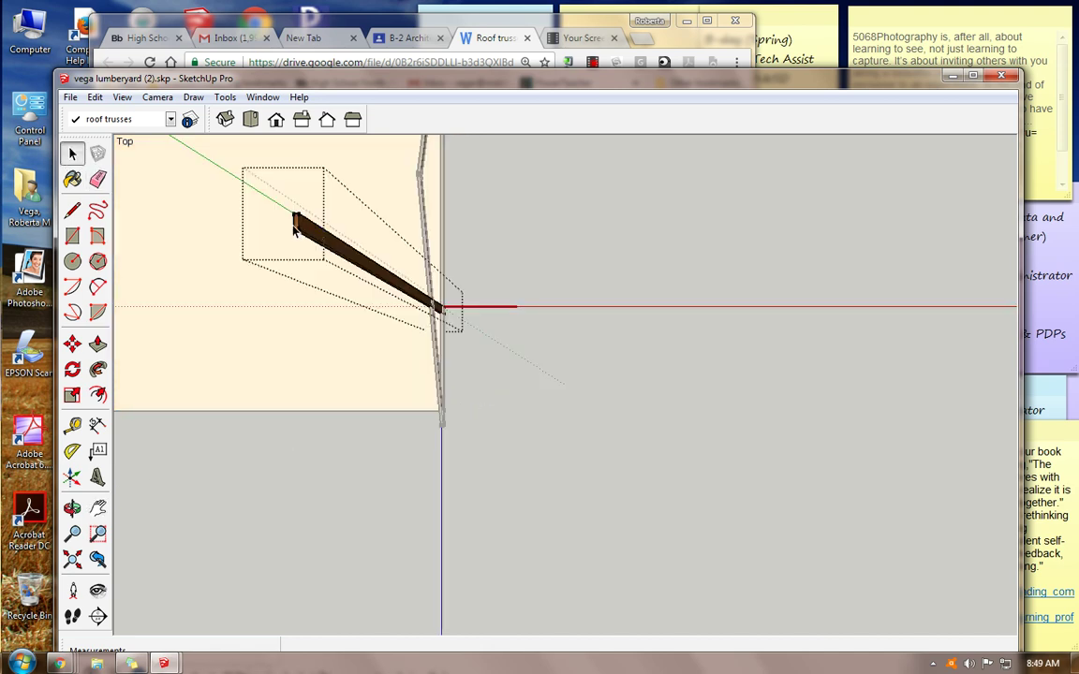
pyautogui.scroll(2, 295, 225)
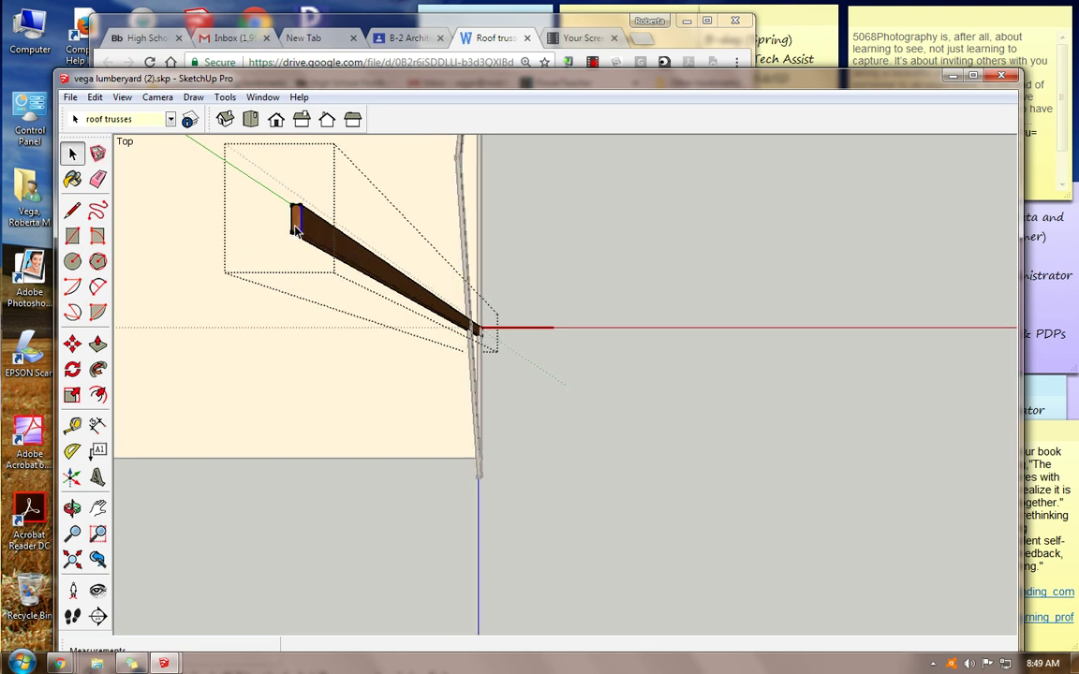
# - Push the upright's top end face down 25' to shorten the posts to near the sloped rafters
pyautogui.click(98, 347)
pyautogui.moveTo(295, 230); pyautogui.dragTo(477, 336)
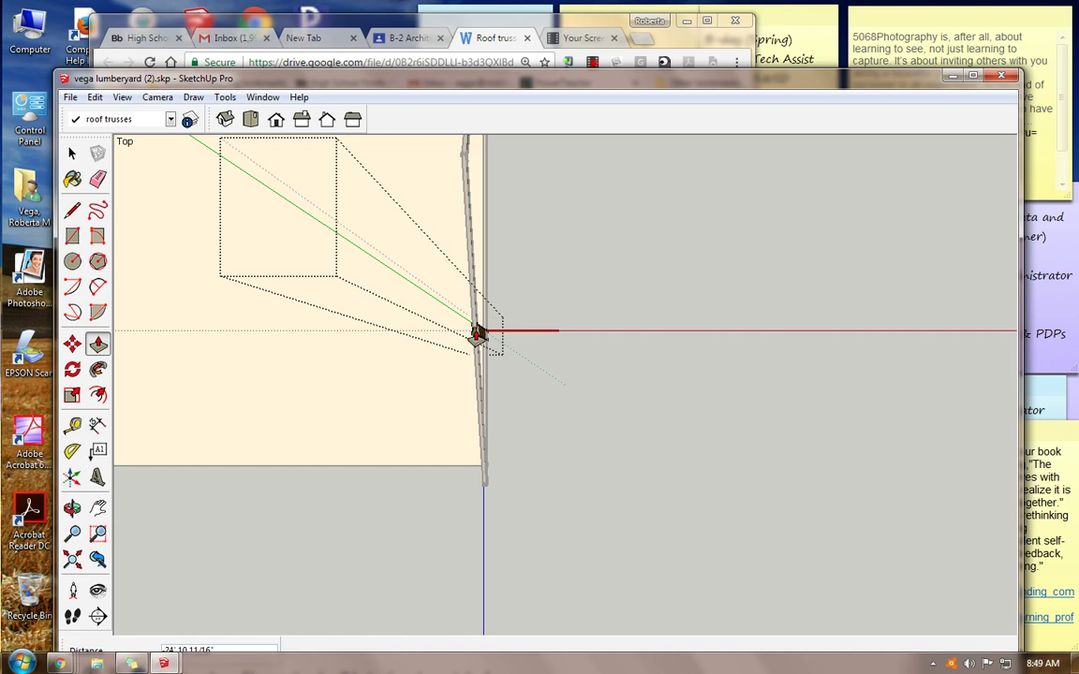
pyautogui.moveTo(478, 334); pyautogui.dragTo(475, 336)
pyautogui.write('2')
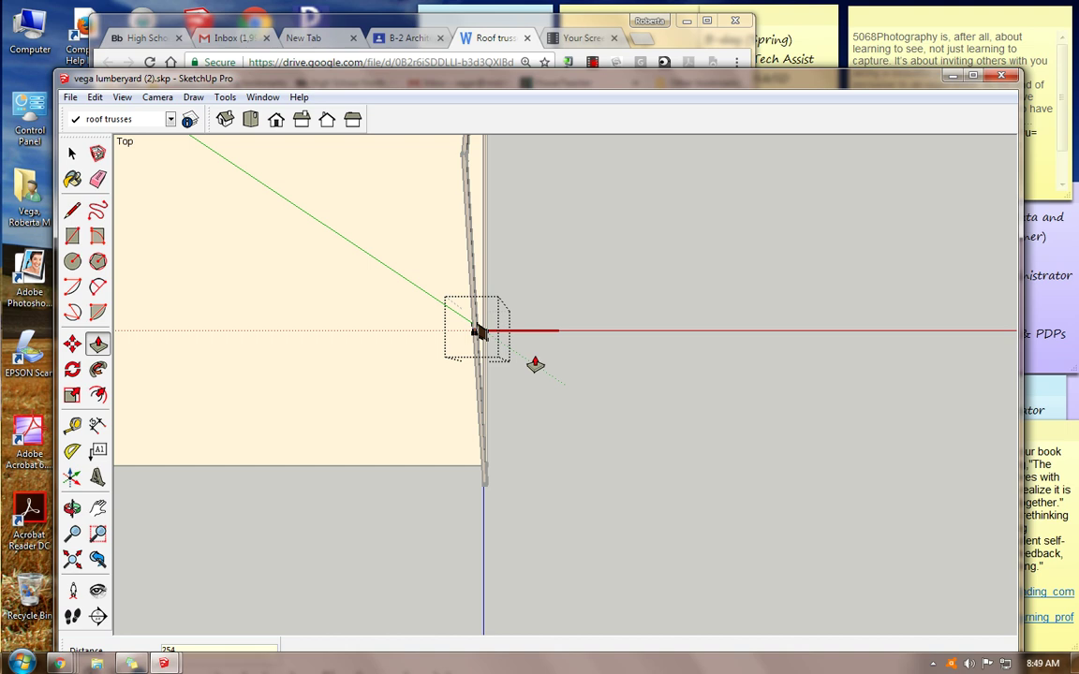
pyautogui.write('5')
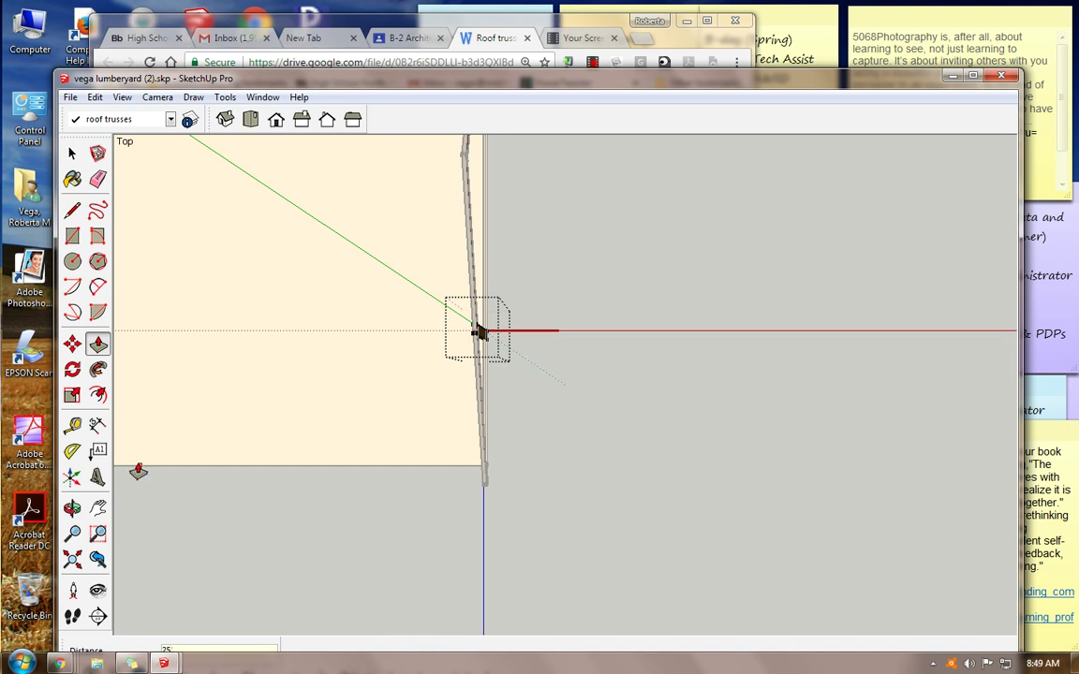
# - Push the upright's top face down slightly more so it ends within the sloped rafter, and finish editing the component
pyautogui.click(72, 507)
pyautogui.moveTo(570, 410); pyautogui.dragTo(595, 240)
pyautogui.scroll(4, 596, 240)
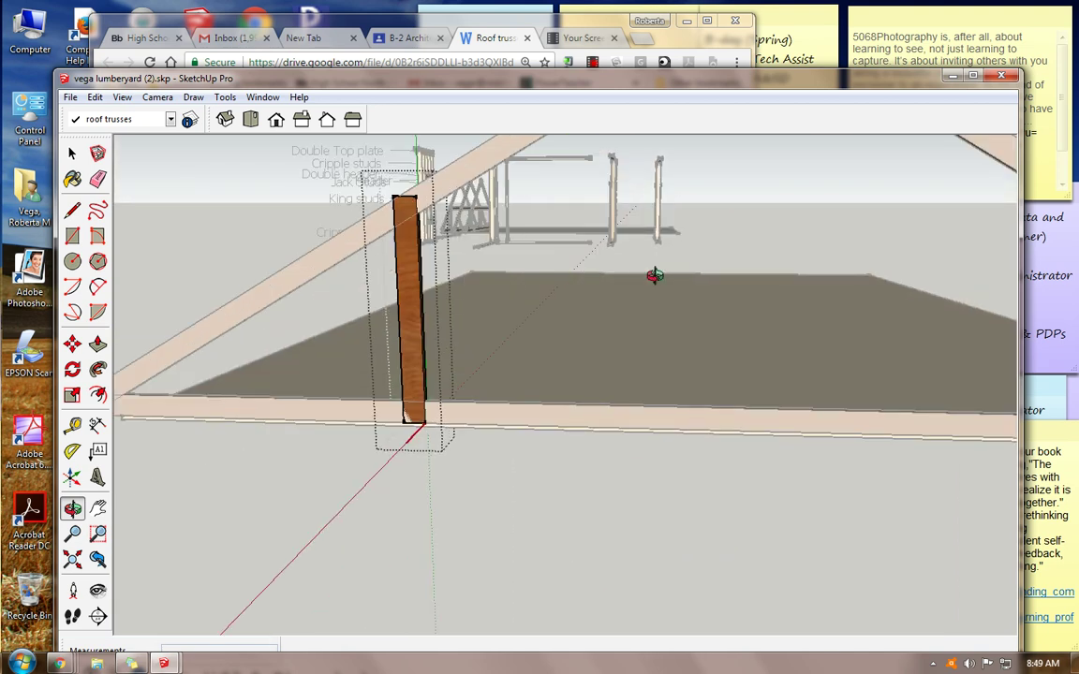
pyautogui.scroll(-2, 654, 275)
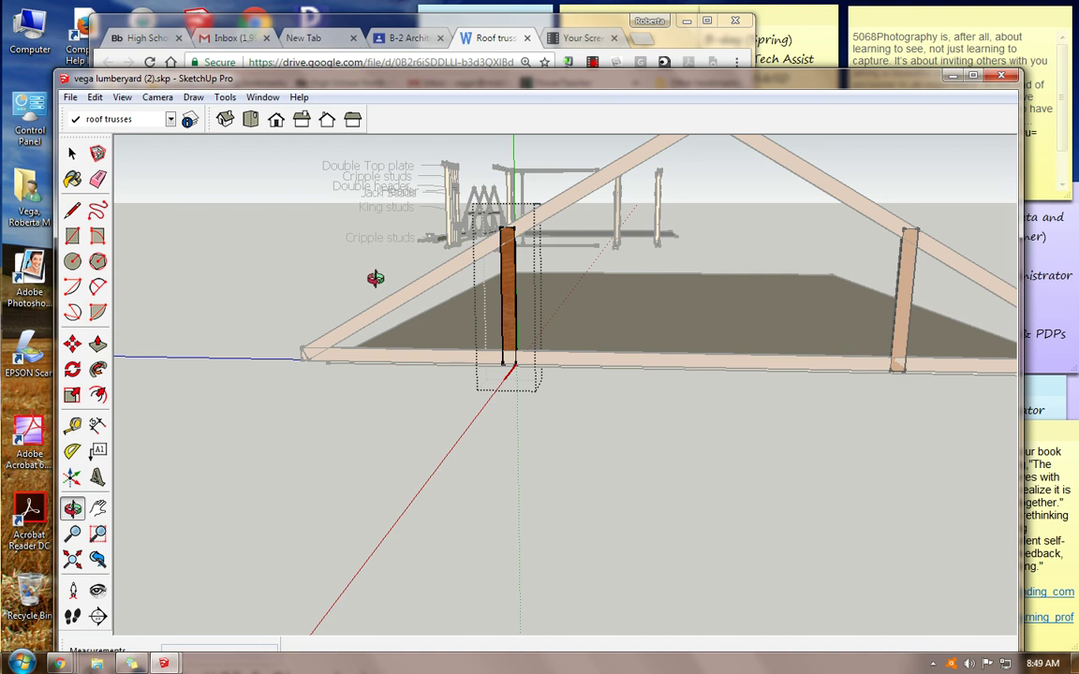
pyautogui.moveTo(404, 279); pyautogui.dragTo(507, 337)
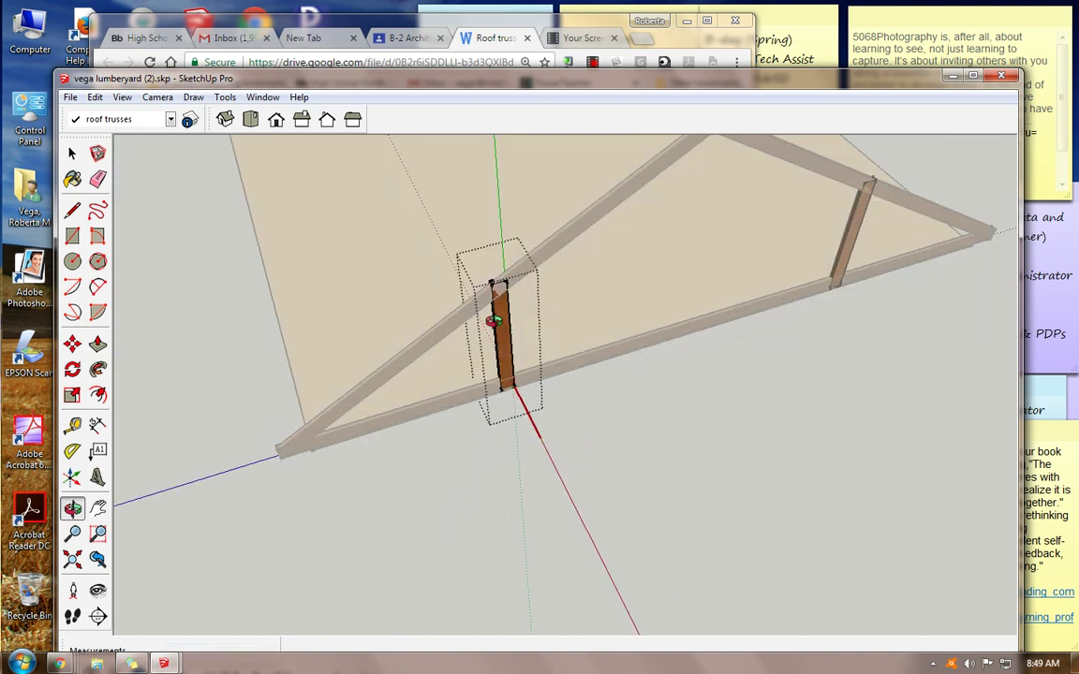
pyautogui.scroll(5, 495, 320)
pyautogui.moveTo(509, 241)
pyautogui.mouseDown()
pyautogui.moveTo(511, 267)
pyautogui.moveTo(502, 262)
pyautogui.mouseUp()
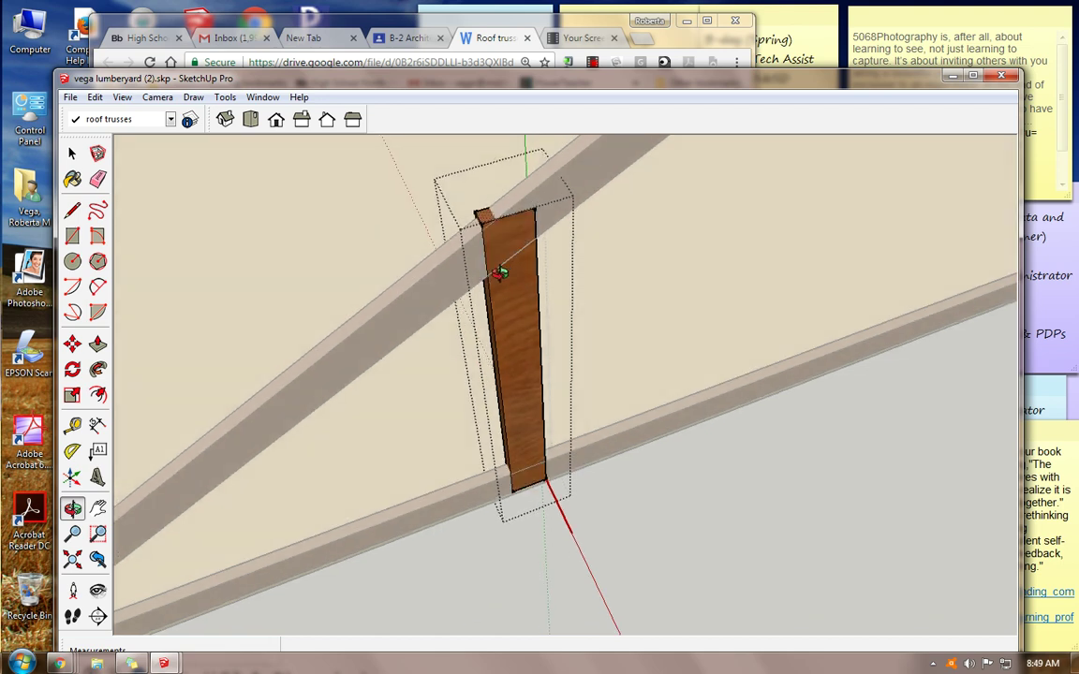
pyautogui.click(97, 344)
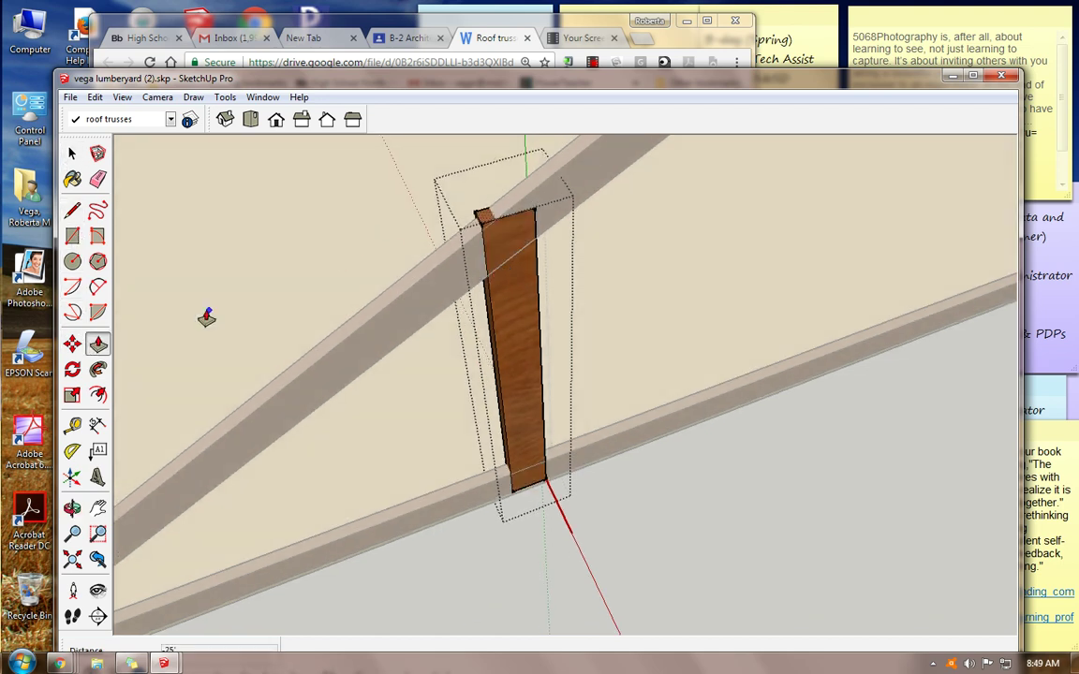
pyautogui.click(482, 217)
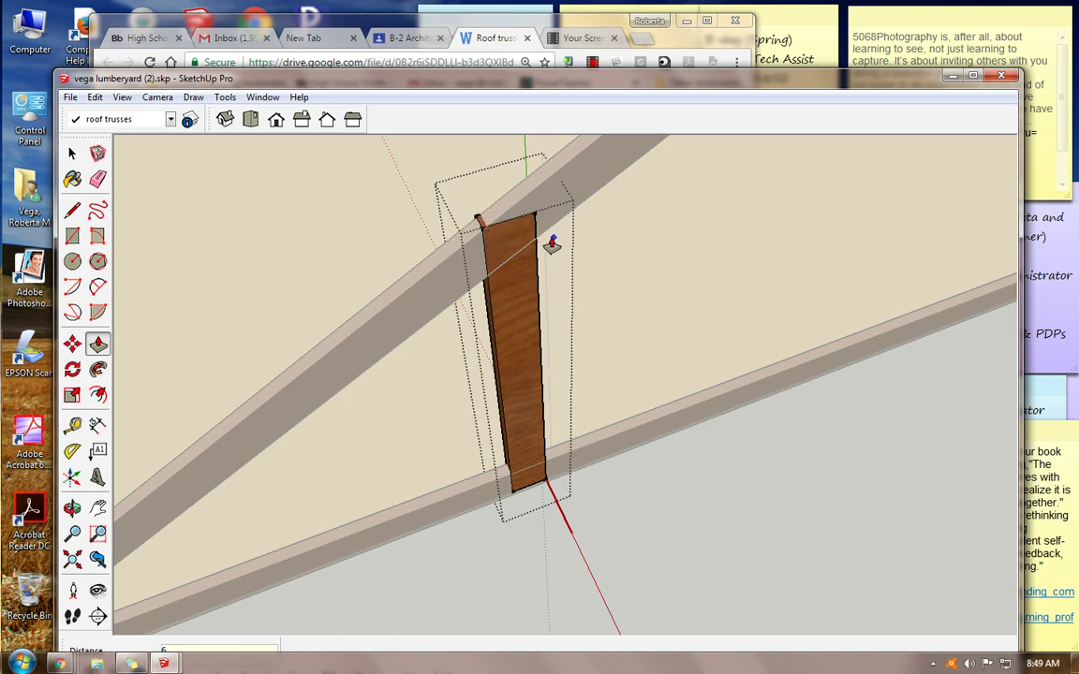
pyautogui.press('Return')
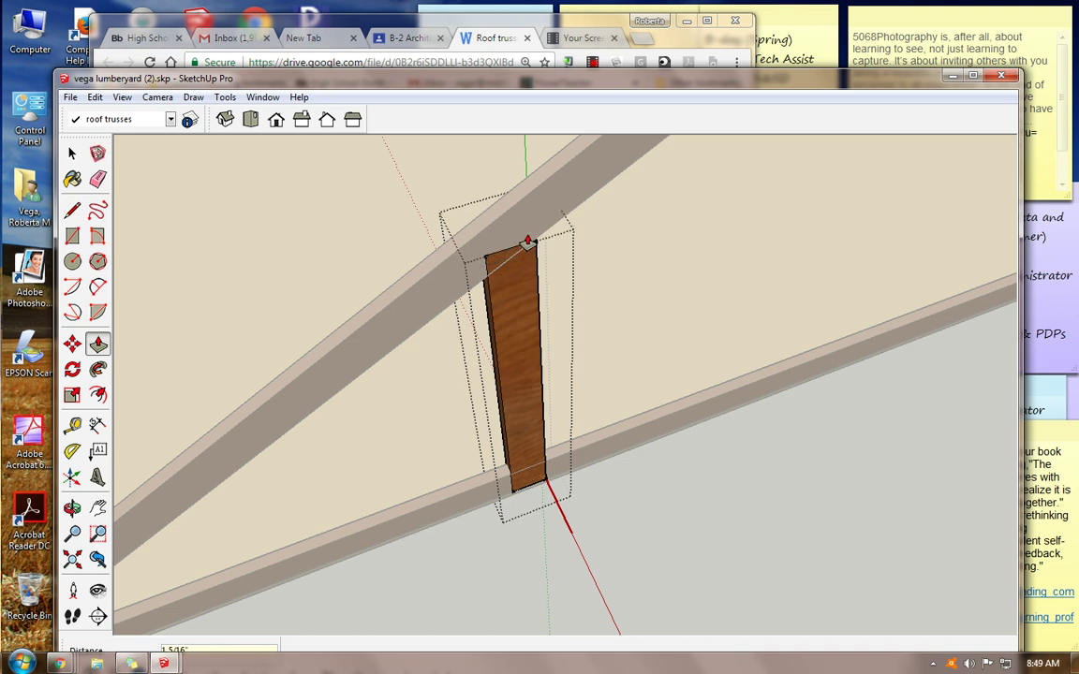
pyautogui.click(72, 508)
pyautogui.moveTo(613, 486); pyautogui.dragTo(515, 245)
pyautogui.scroll(-5, 548, 277)
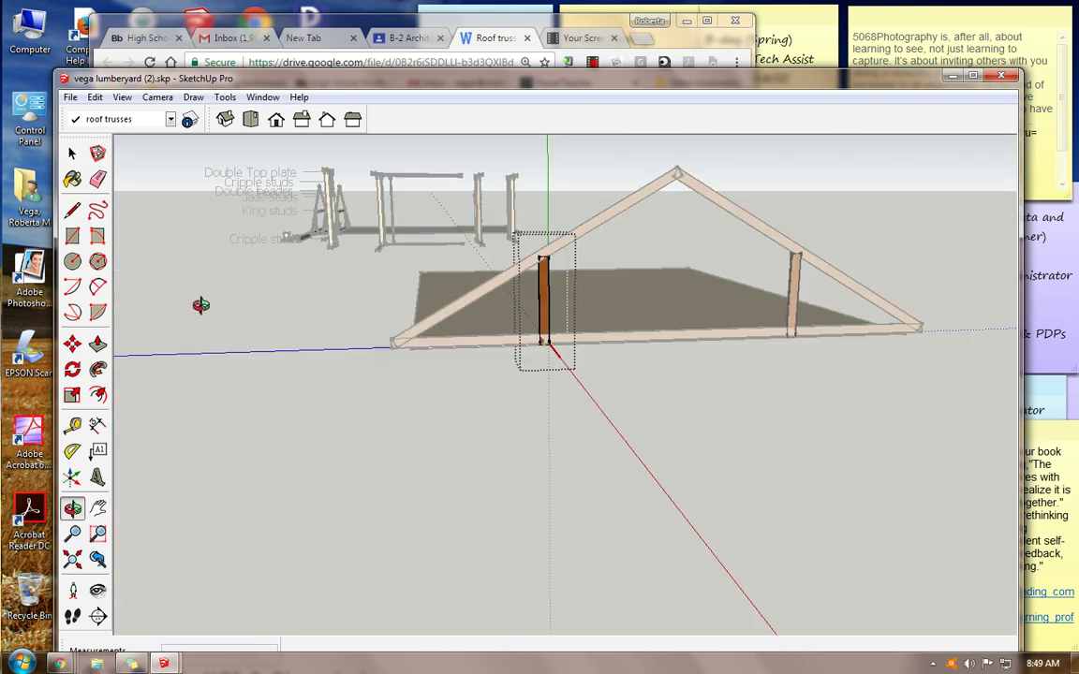
pyautogui.click(72, 153)
pyautogui.click(549, 378)
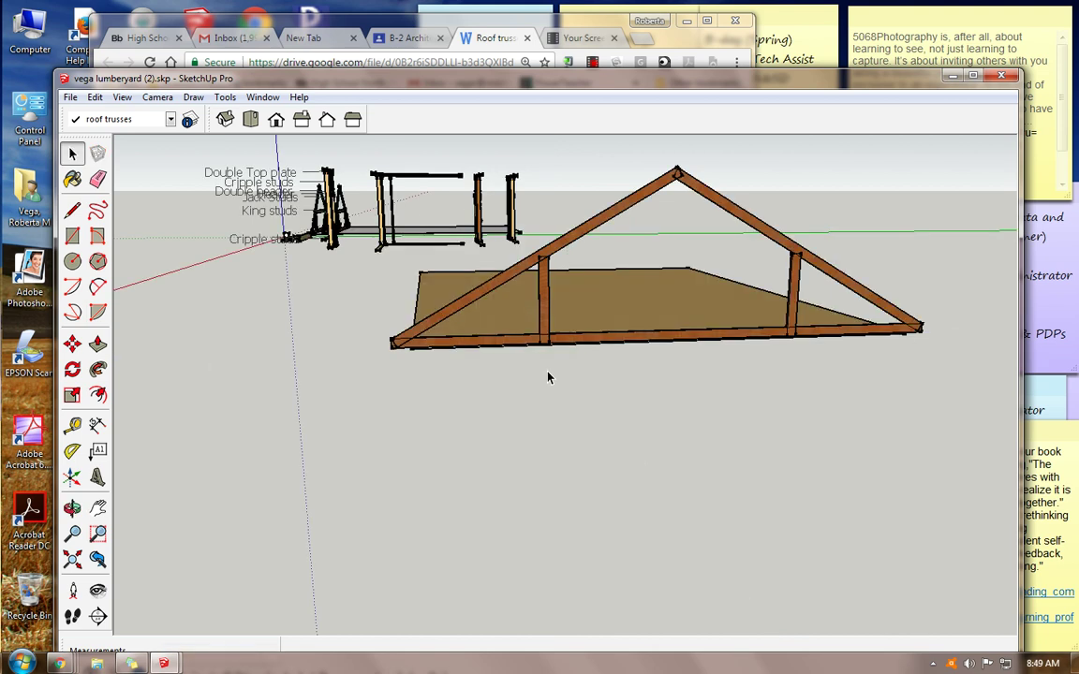
# - Copy the truss's horizontal base rafter straight up so the copy sits on top of the two uprights
pyautogui.click(629, 345)
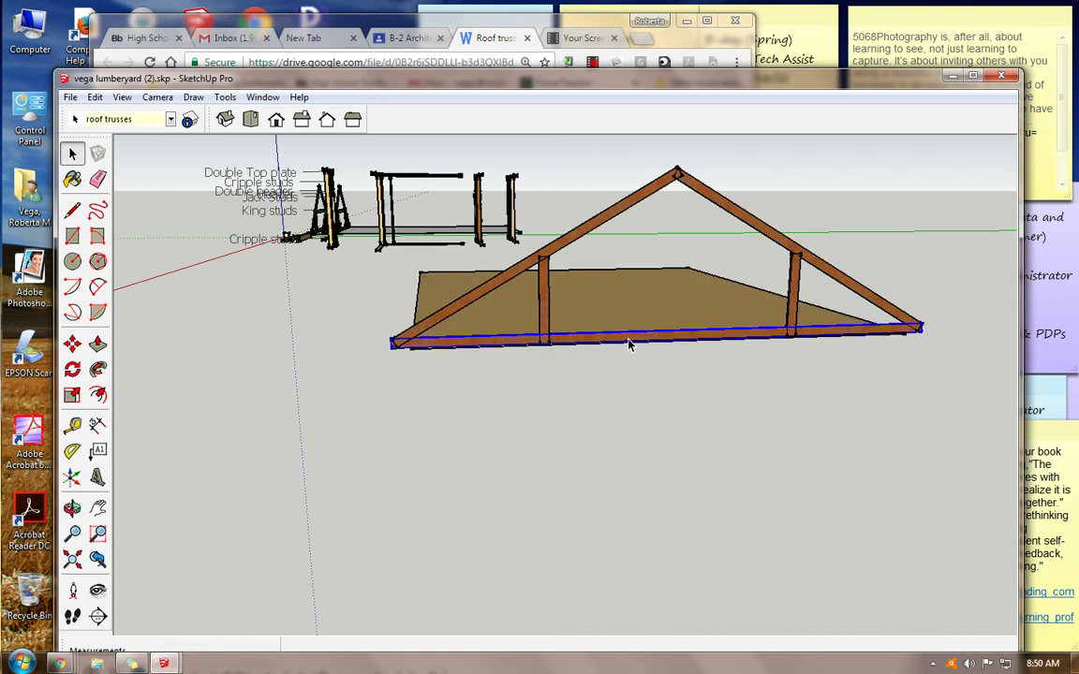
pyautogui.click(73, 344)
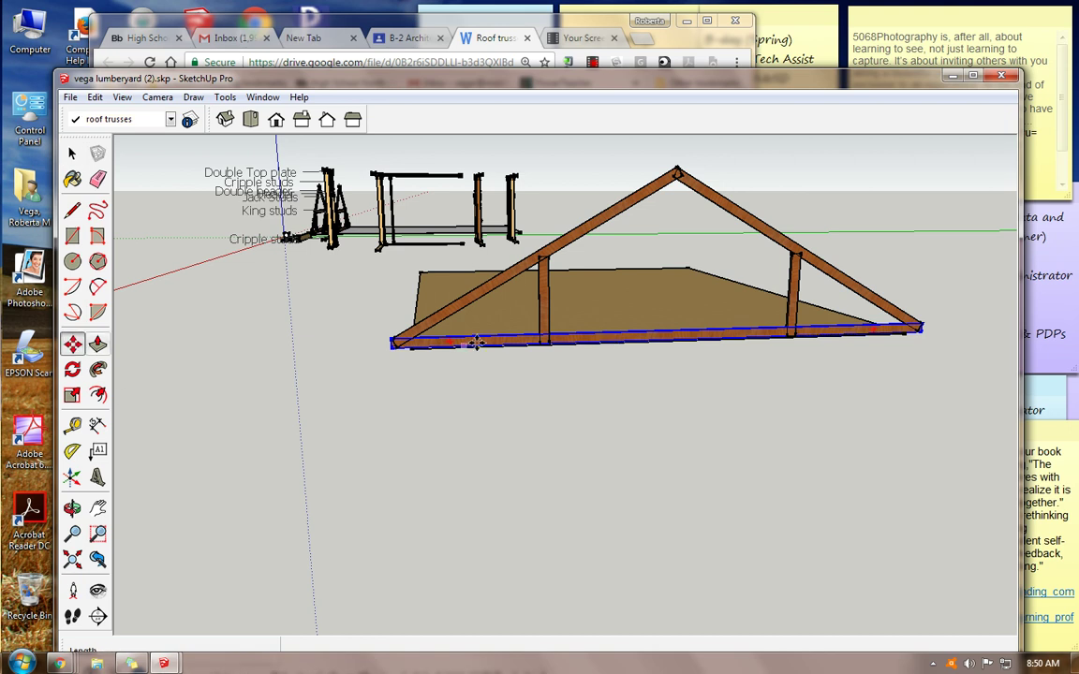
pyautogui.moveTo(614, 334)
pyautogui.keyDown('ctrl'); pyautogui.mouseDown()
pyautogui.moveTo(616, 263)
pyautogui.moveTo(625, 259)
pyautogui.mouseUp(); pyautogui.keyUp('ctrl')
pyautogui.scroll(5, 625, 258)
pyautogui.moveTo(505, 255); pyautogui.dragTo(513, 241)
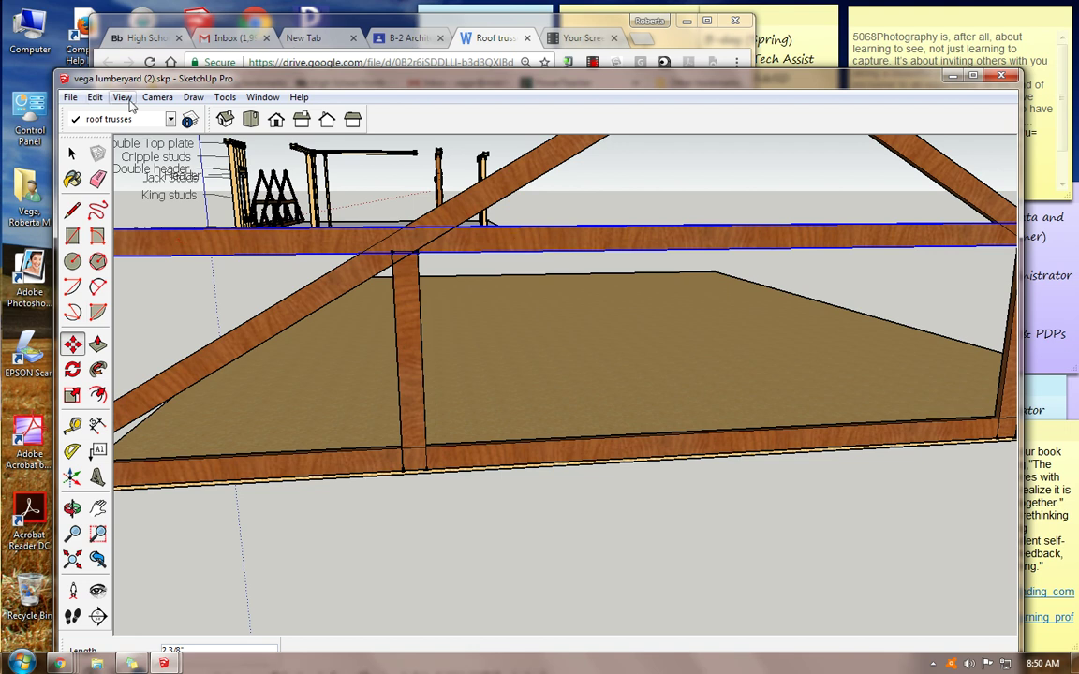
# - Make the raised rafter copy a unique component and move it about 7' 5" along the green axis to start at the left upright
pyautogui.click(95, 98)
pyautogui.moveTo(160, 455)
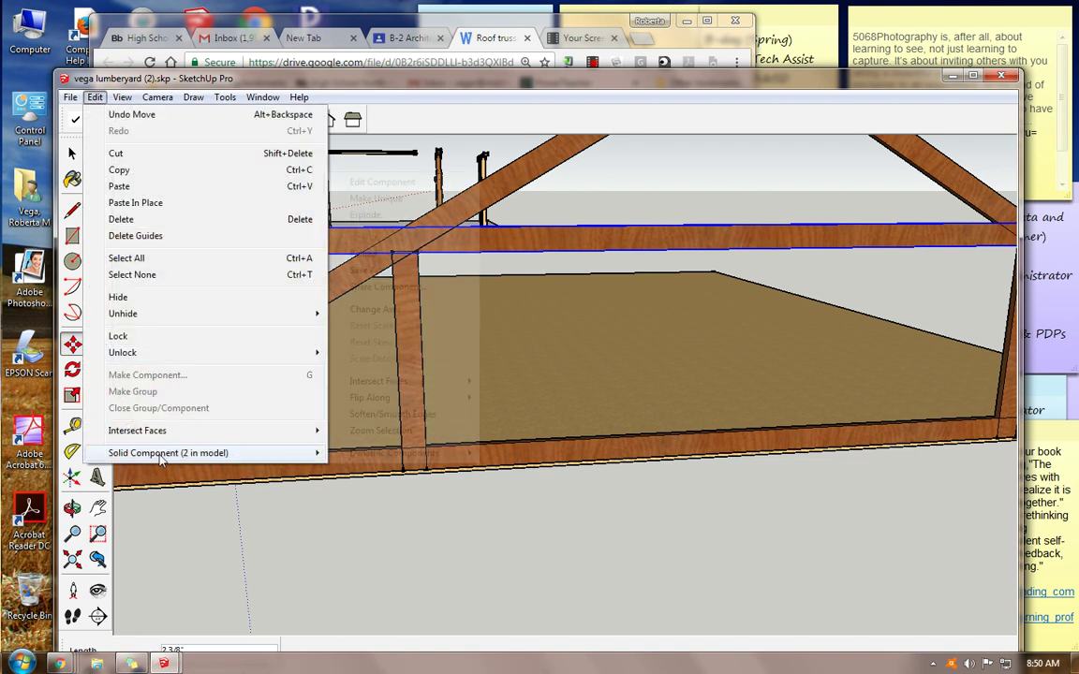
pyautogui.click(364, 200)
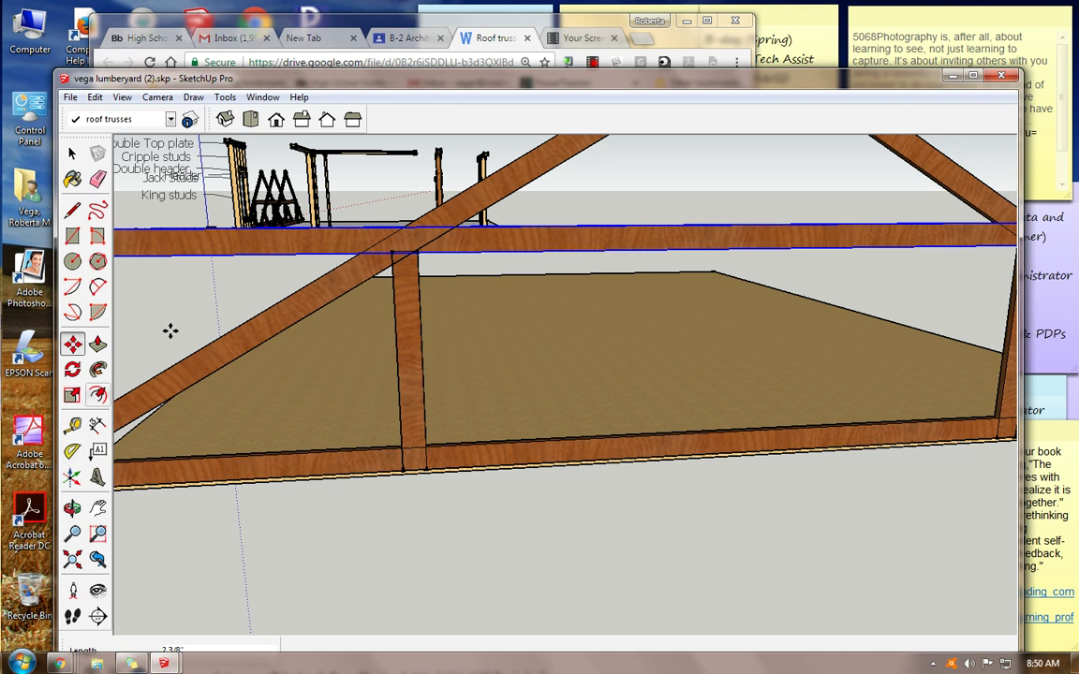
pyautogui.click(184, 242)
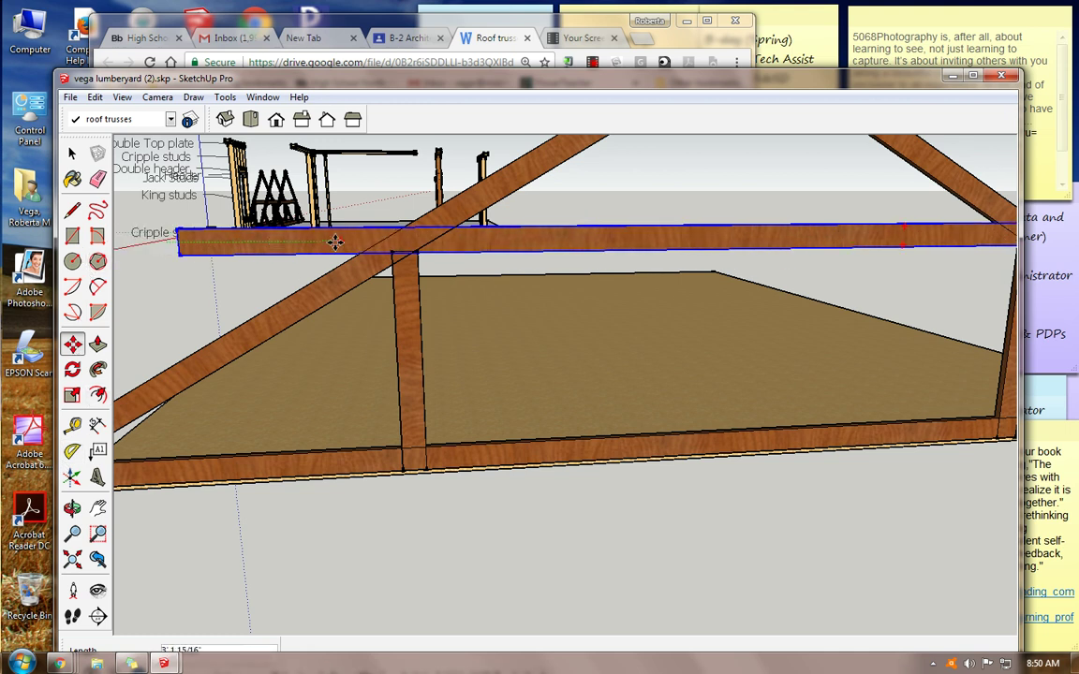
pyautogui.click(547, 236)
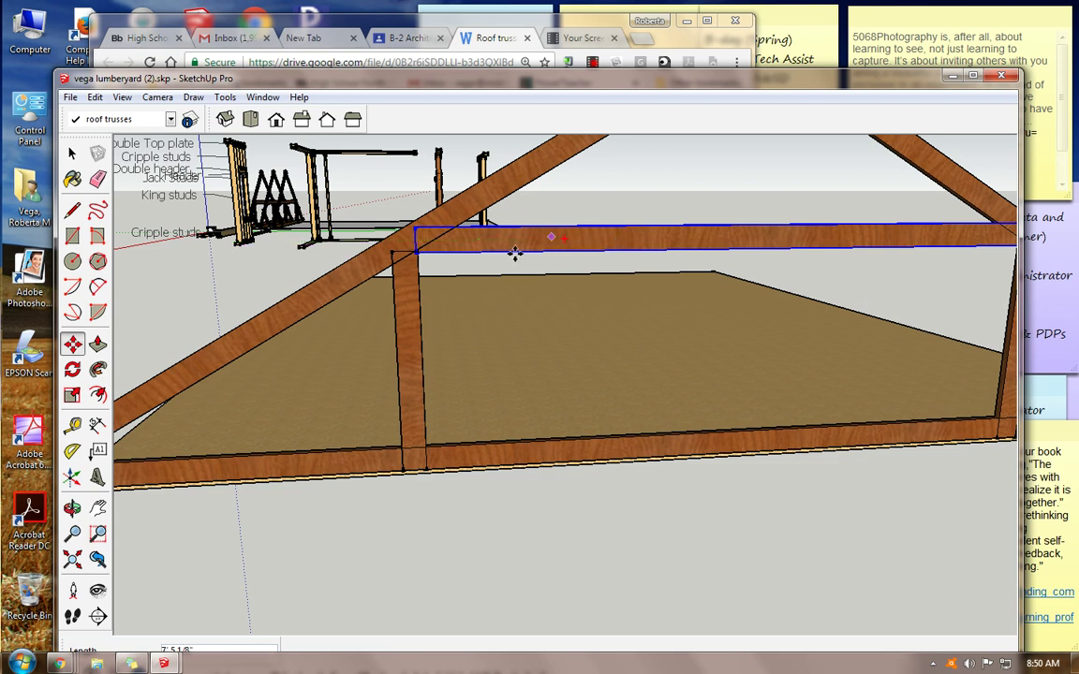
# - Edit the raised crossbeam component and push its overhanging end face back about 16' 5" to the right upright
pyautogui.click(73, 508)
pyautogui.moveTo(699, 315); pyautogui.dragTo(358, 327)
pyautogui.scroll(-5, 358, 328)
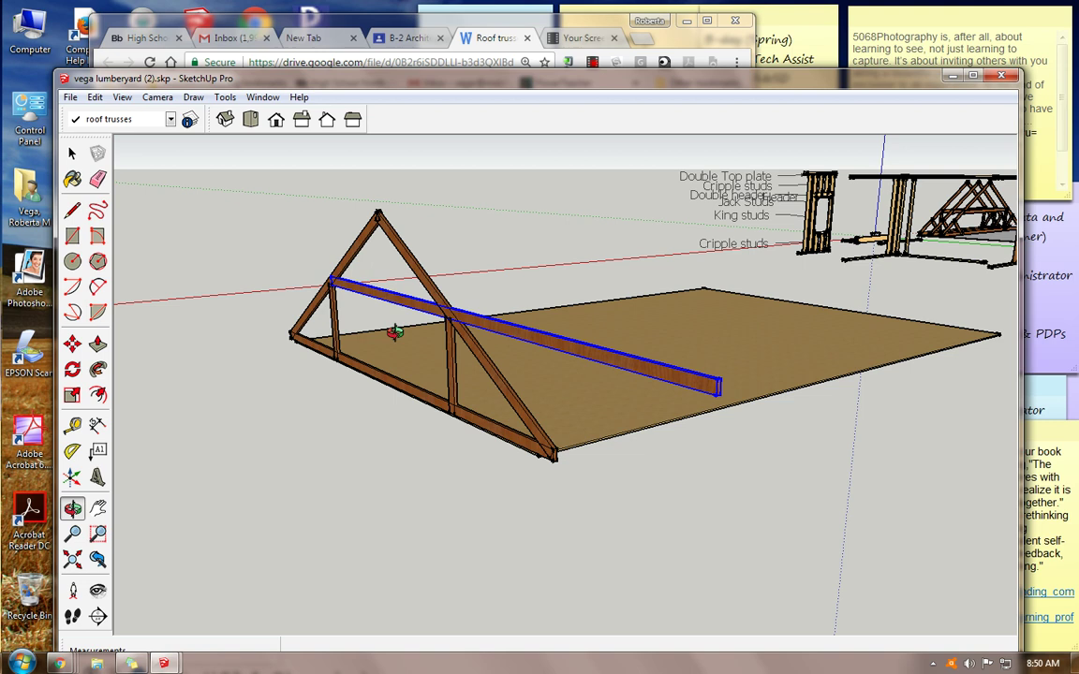
pyautogui.moveTo(690, 379); pyautogui.dragTo(638, 366)
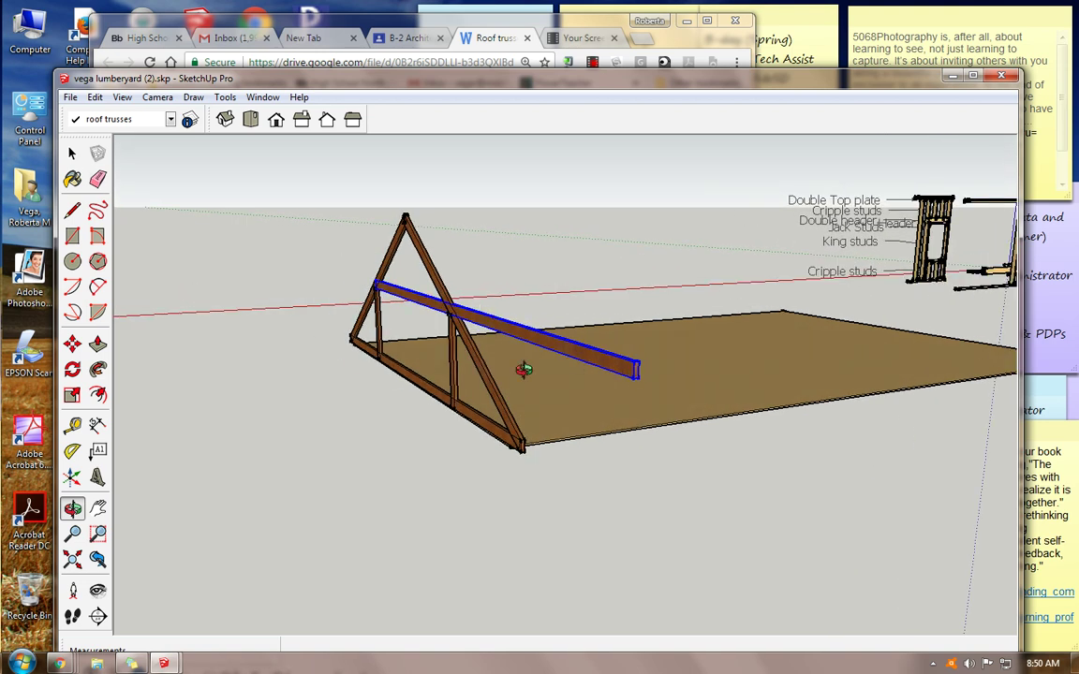
pyautogui.click(72, 153)
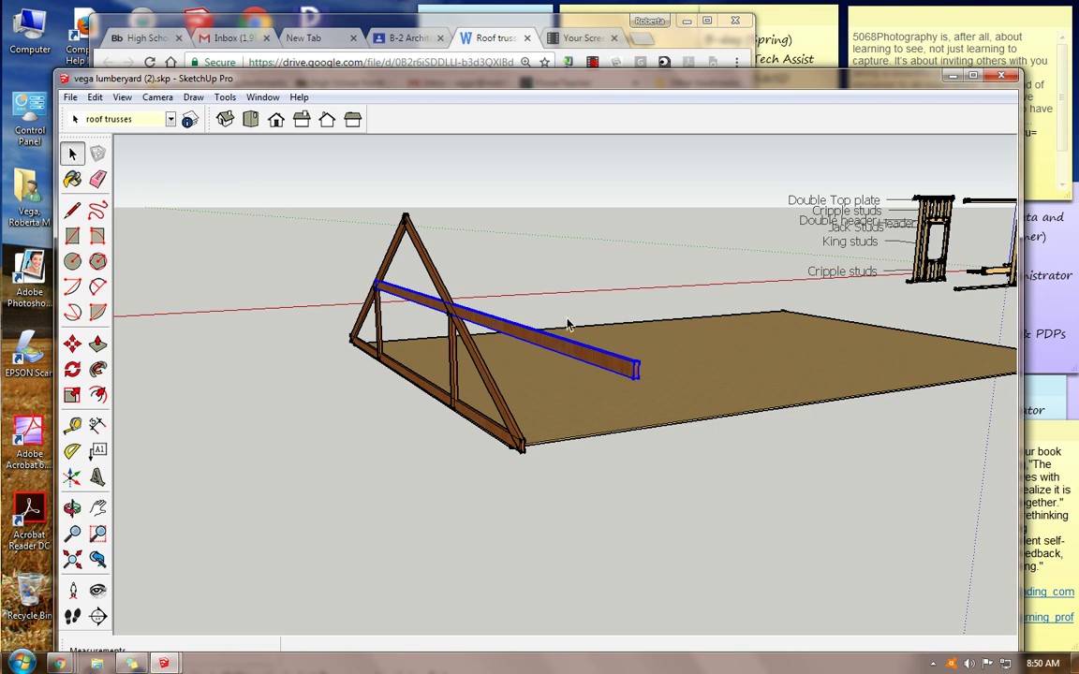
pyautogui.doubleClick(616, 368)
pyautogui.scroll(2, 633, 373)
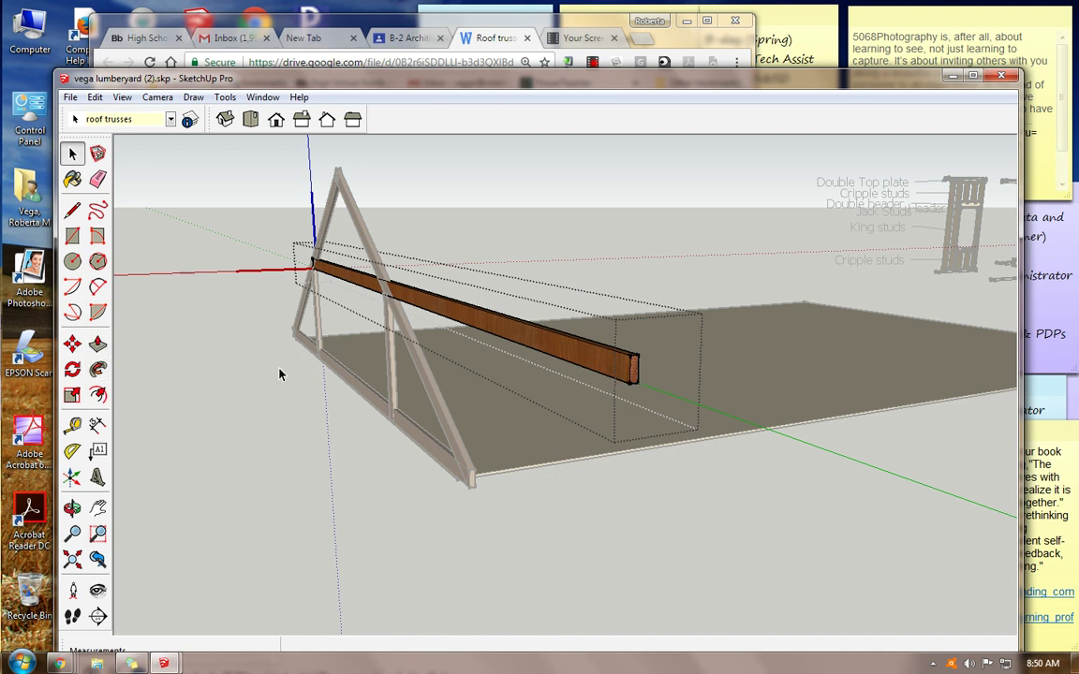
pyautogui.click(97, 344)
pyautogui.moveTo(632, 372); pyautogui.dragTo(380, 315)
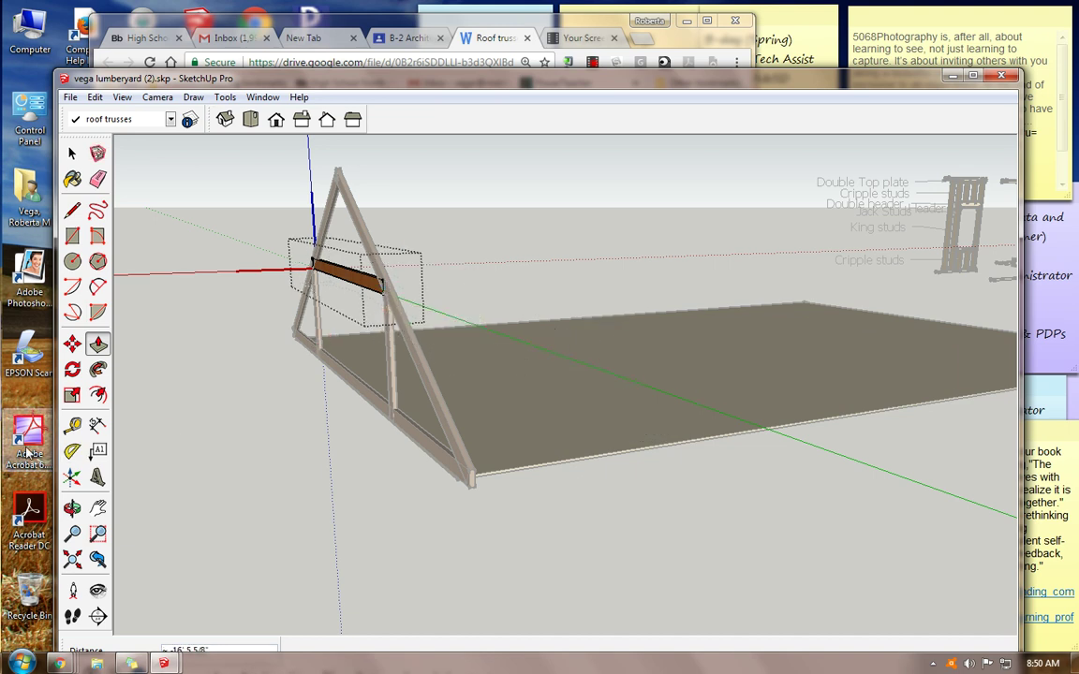
# - Finish editing the crossbeam and check the queen post truss diagram in Roof trusses.docx in Chrome, returning to the SketchUp model
pyautogui.moveTo(169, 435); pyautogui.dragTo(502, 381, button='middle')
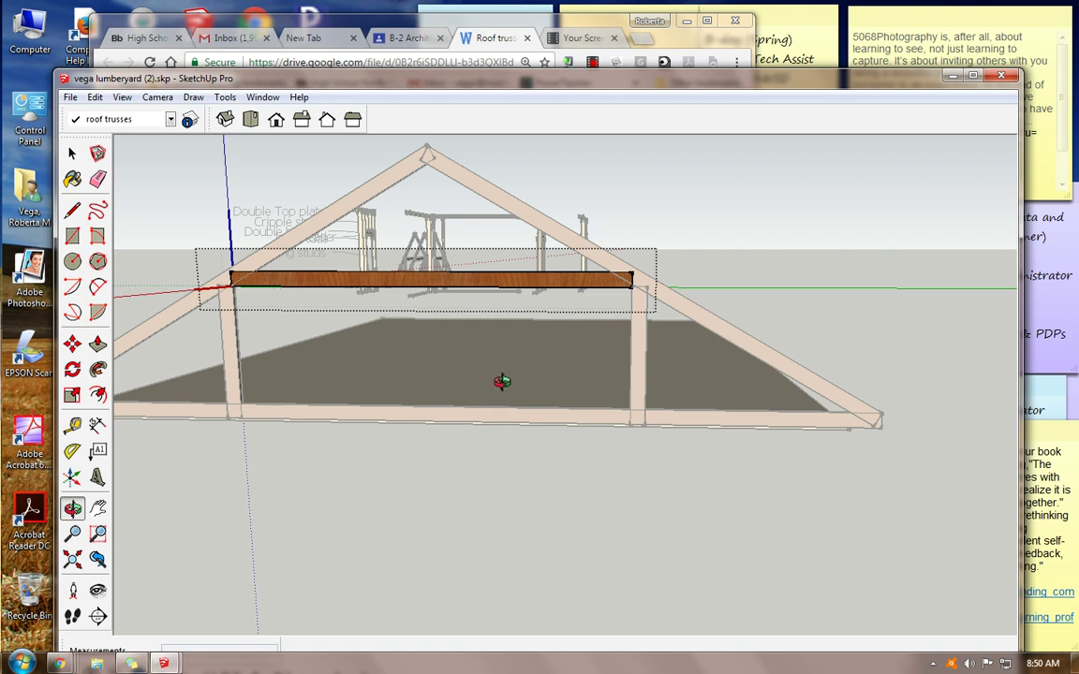
pyautogui.scroll(2, 502, 381)
pyautogui.scroll(1, 503, 379)
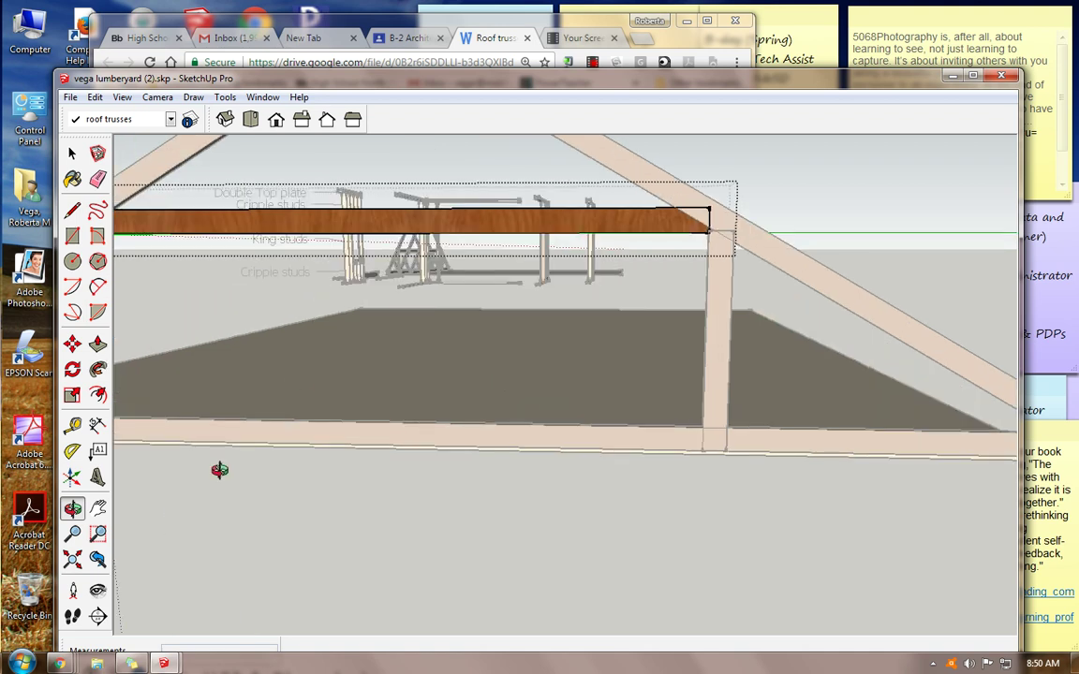
pyautogui.scroll(-4, 338, 444)
pyautogui.click(72, 152)
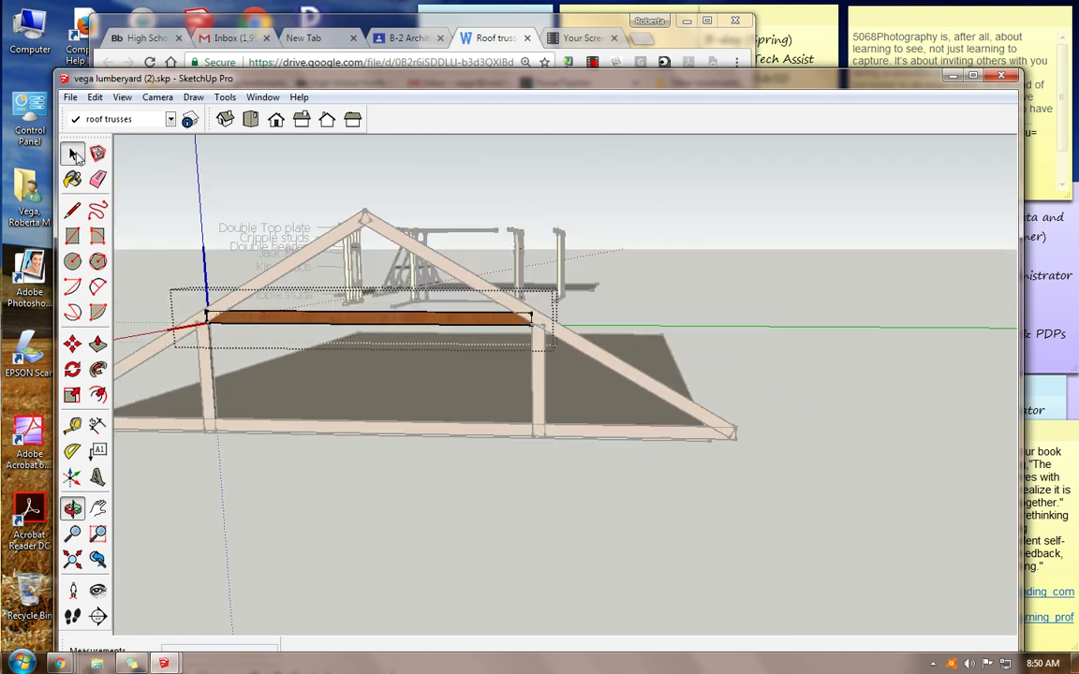
pyautogui.click(130, 169)
pyautogui.click(487, 45)
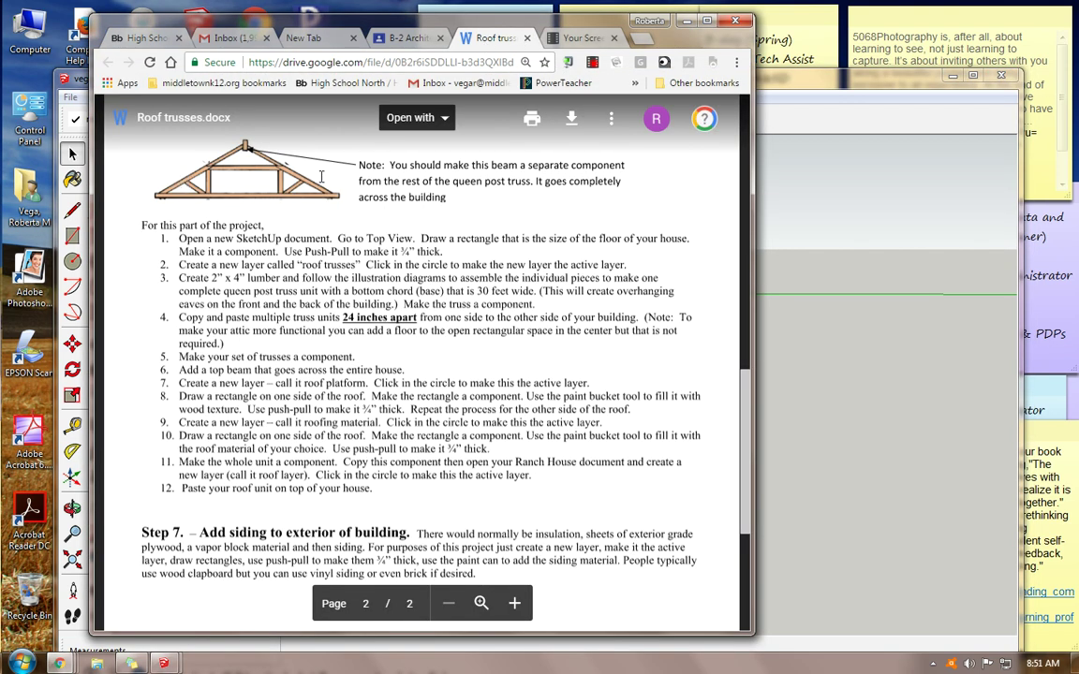
pyautogui.click(836, 86)
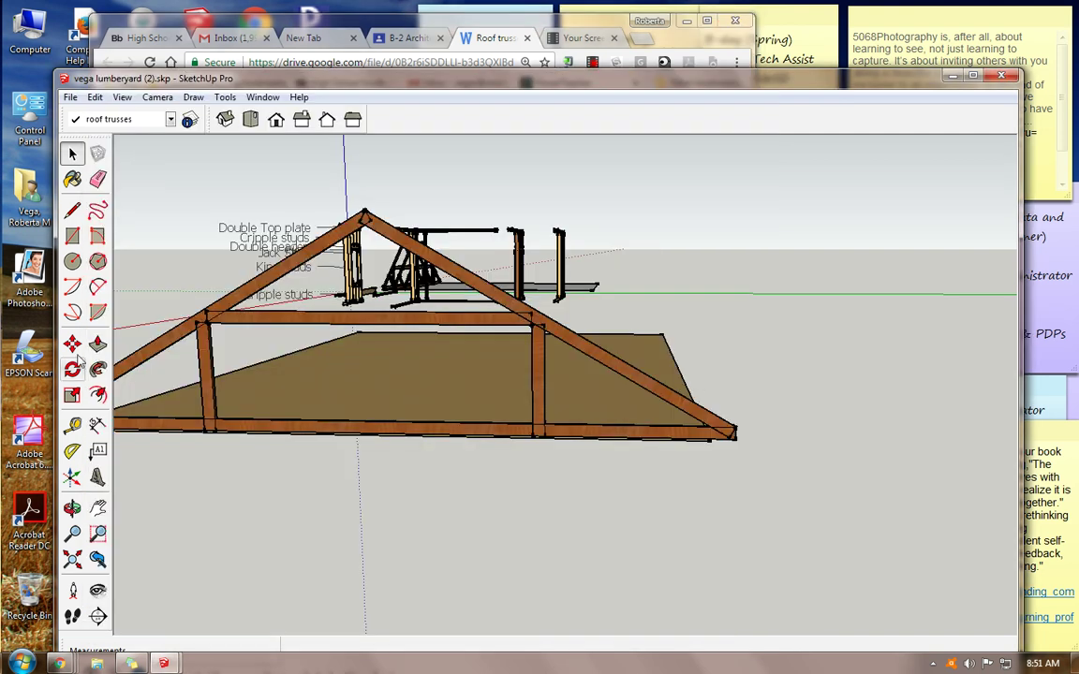
# - Copy the truss's left upright about 6" outward along the green axis
pyautogui.click(99, 507)
pyautogui.moveTo(183, 421); pyautogui.dragTo(410, 375)
pyautogui.click(72, 153)
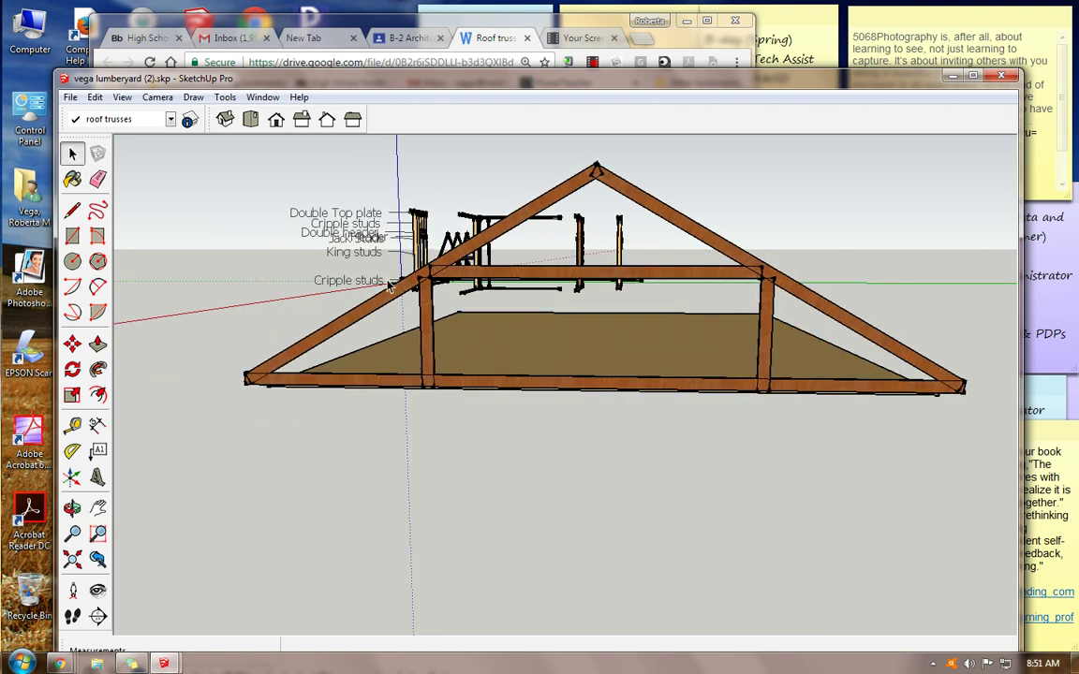
pyautogui.click(423, 342)
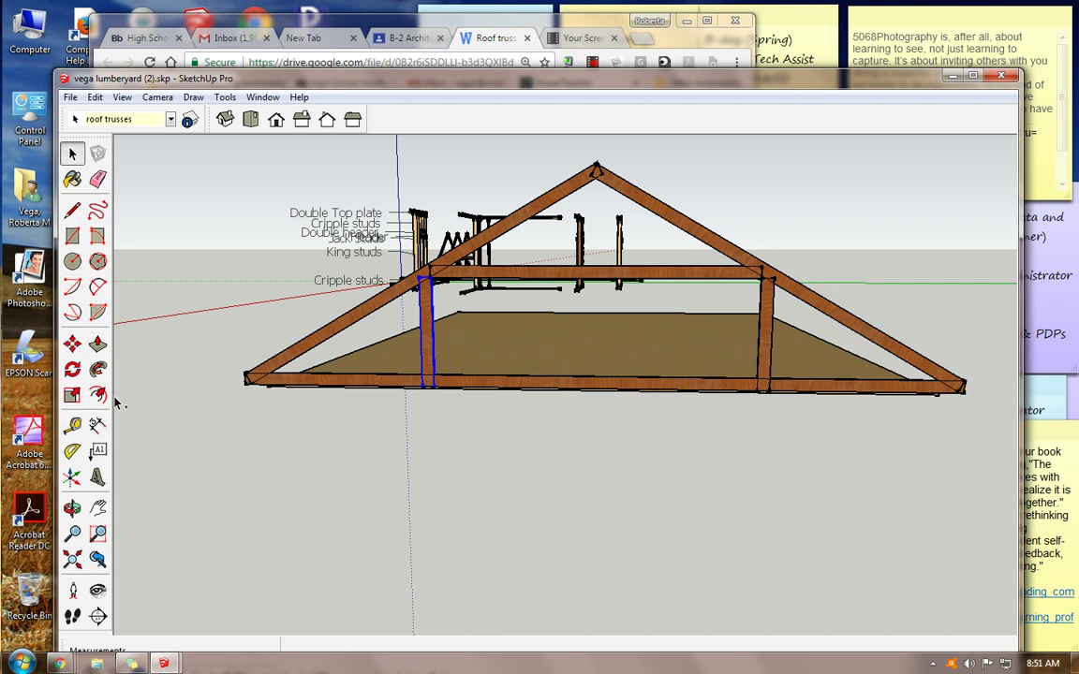
pyautogui.click(75, 346)
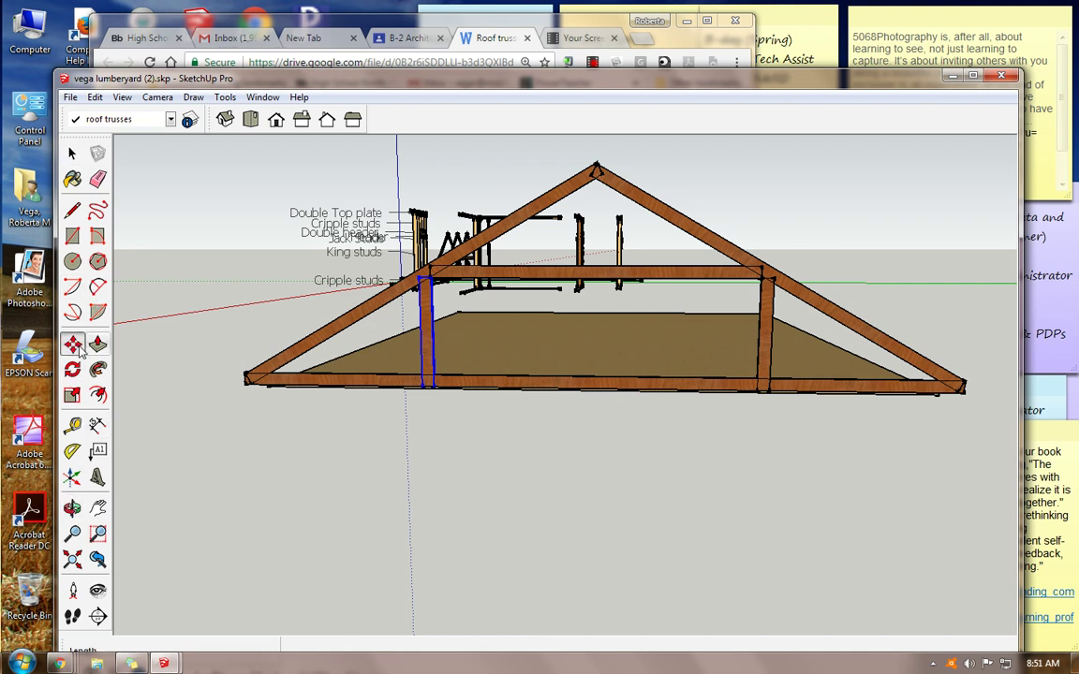
pyautogui.click(426, 335)
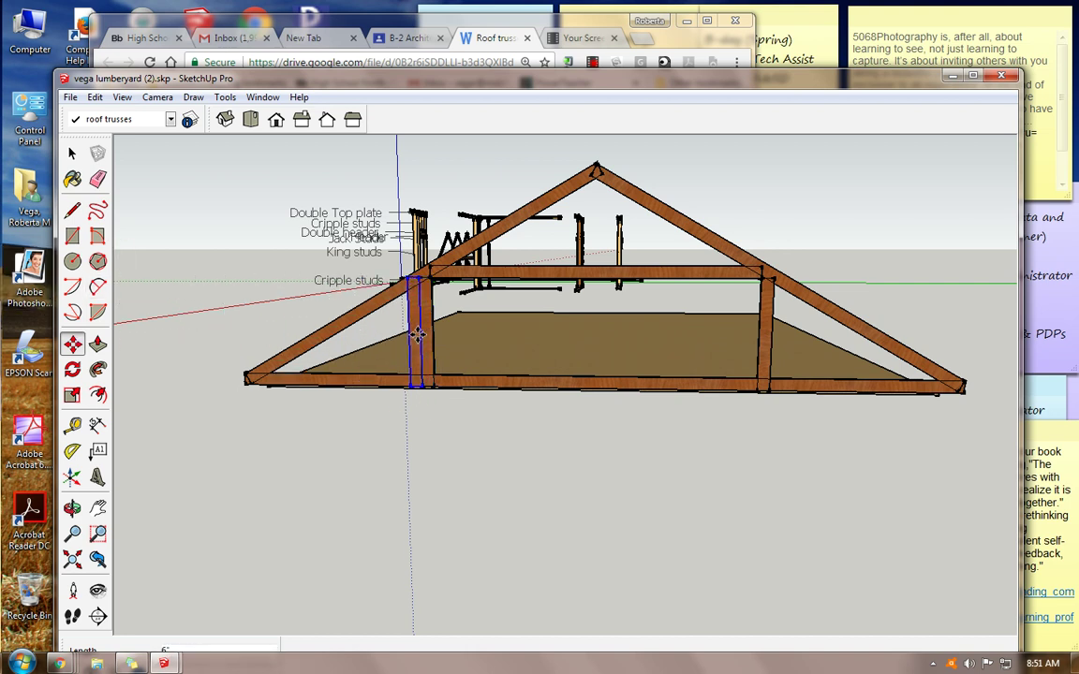
# - Rotate the copied left upright 45 degrees about its middle so it leans outward toward the sloping rafter
pyautogui.click(73, 370)
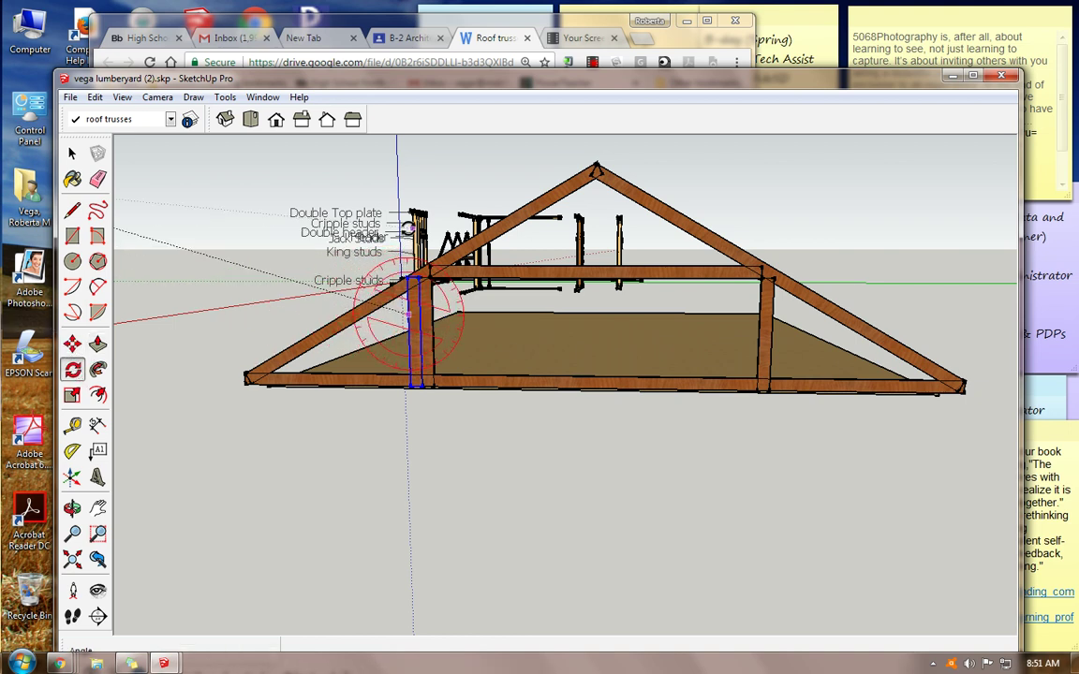
pyautogui.click(408, 315)
pyautogui.click(416, 405)
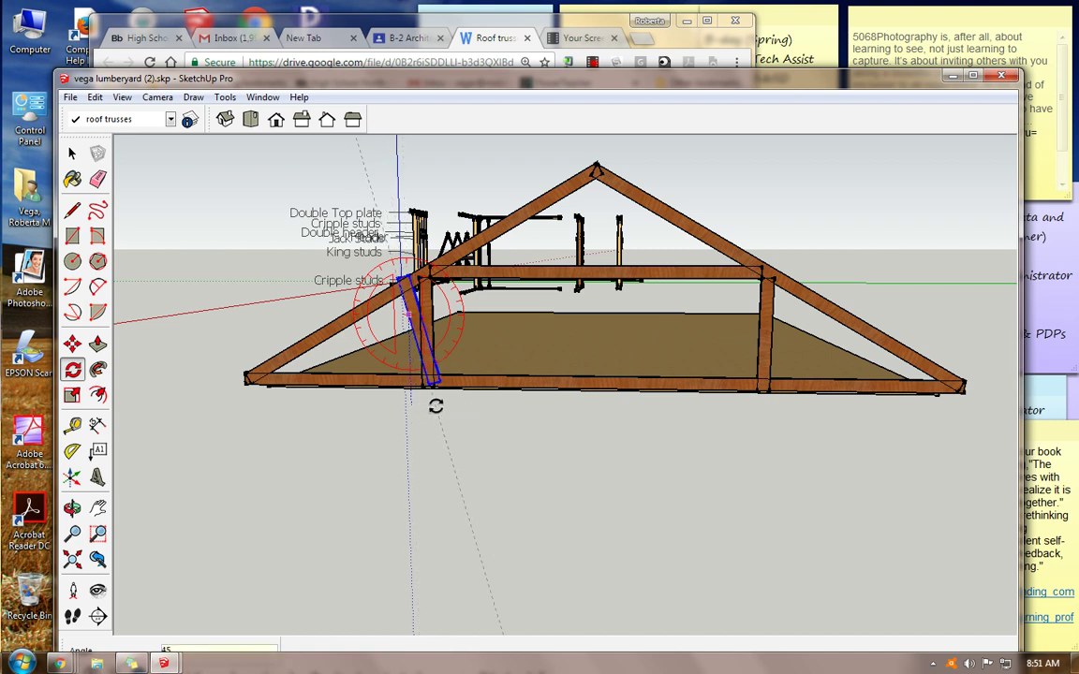
pyautogui.write('45')
pyautogui.press('Return')
# - Move the left diagonal brace so its lower end meets the corner between the left upright and the base rafter
pyautogui.click(73, 344)
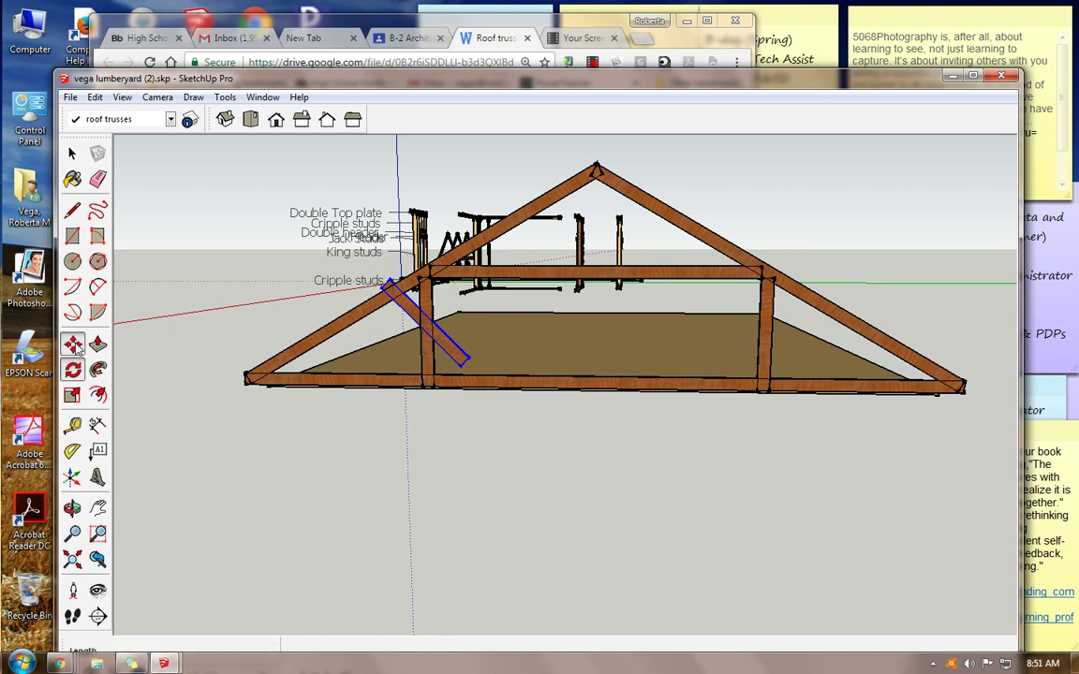
pyautogui.click(416, 319)
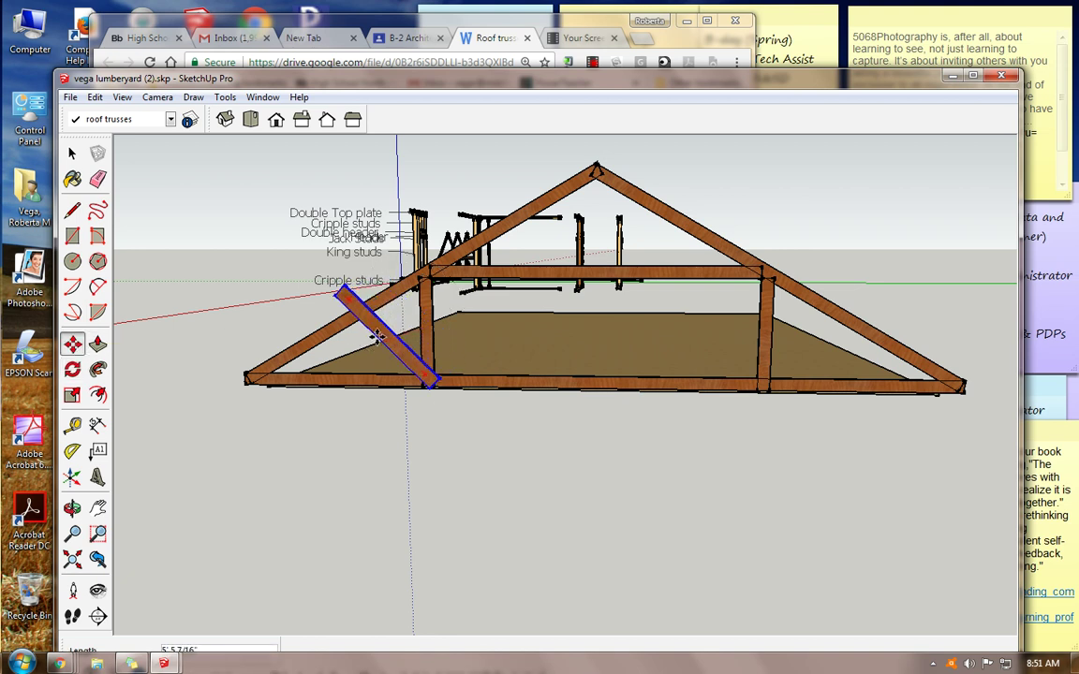
pyautogui.scroll(5, 438, 330)
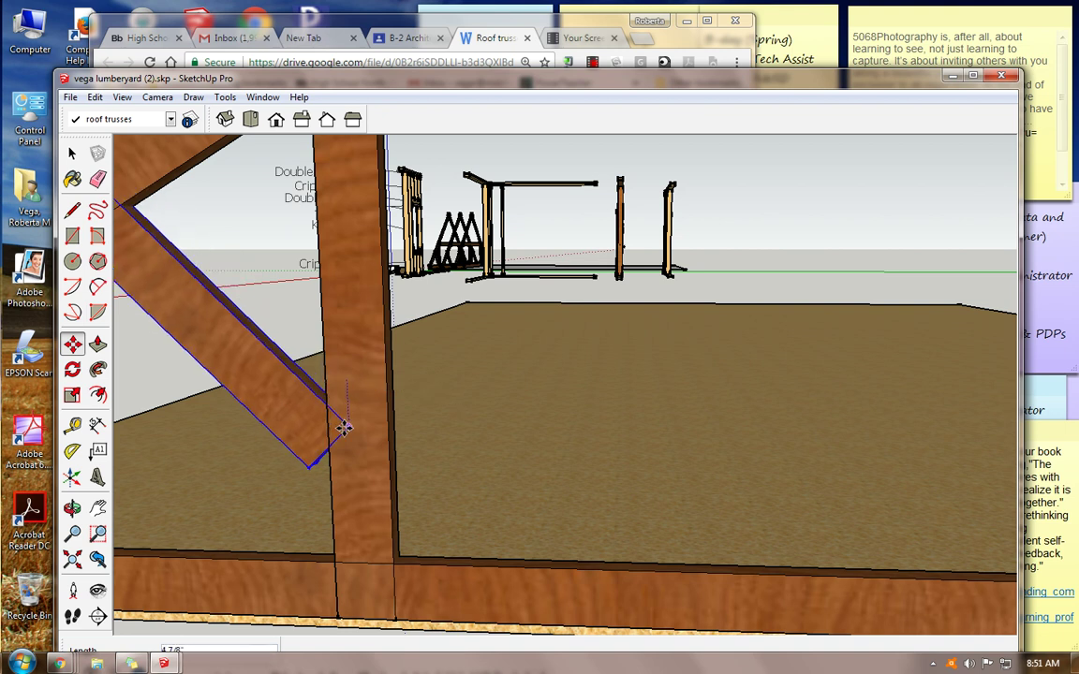
pyautogui.click(351, 545)
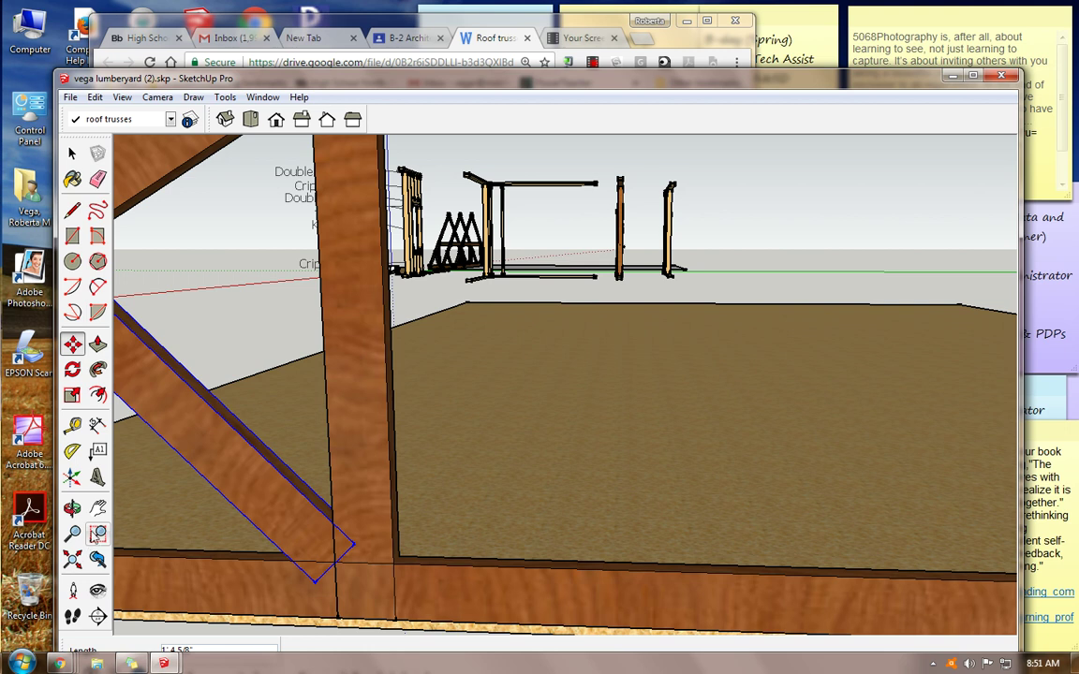
# - Make the left diagonal brace a unique component
pyautogui.click(98, 509)
pyautogui.moveTo(116, 514); pyautogui.dragTo(359, 534)
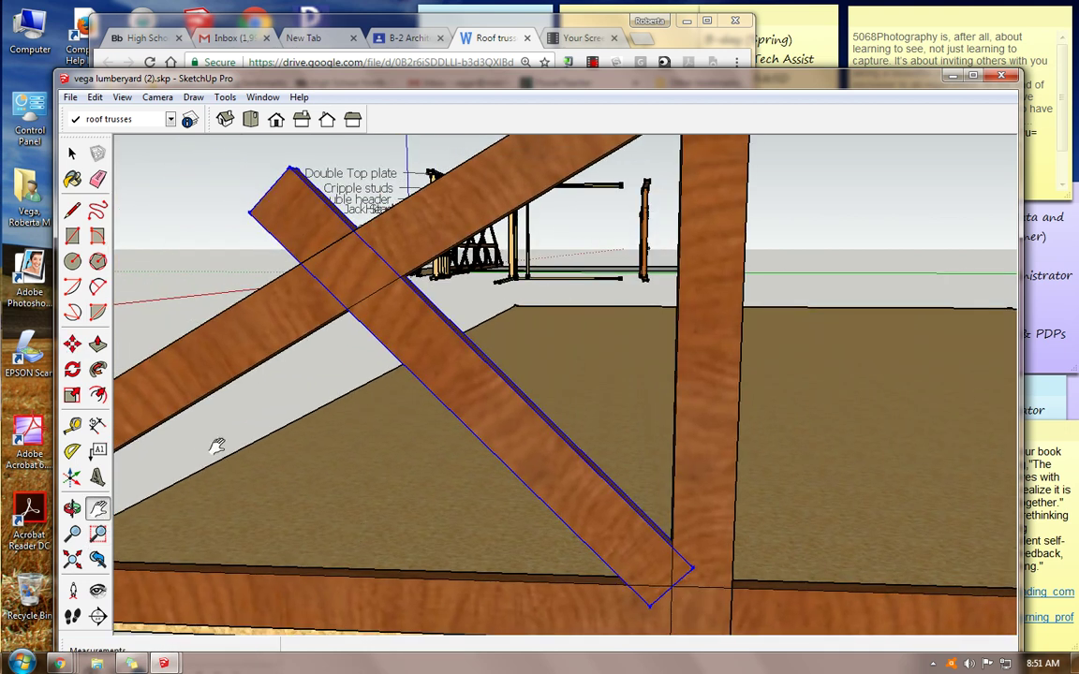
pyautogui.click(94, 98)
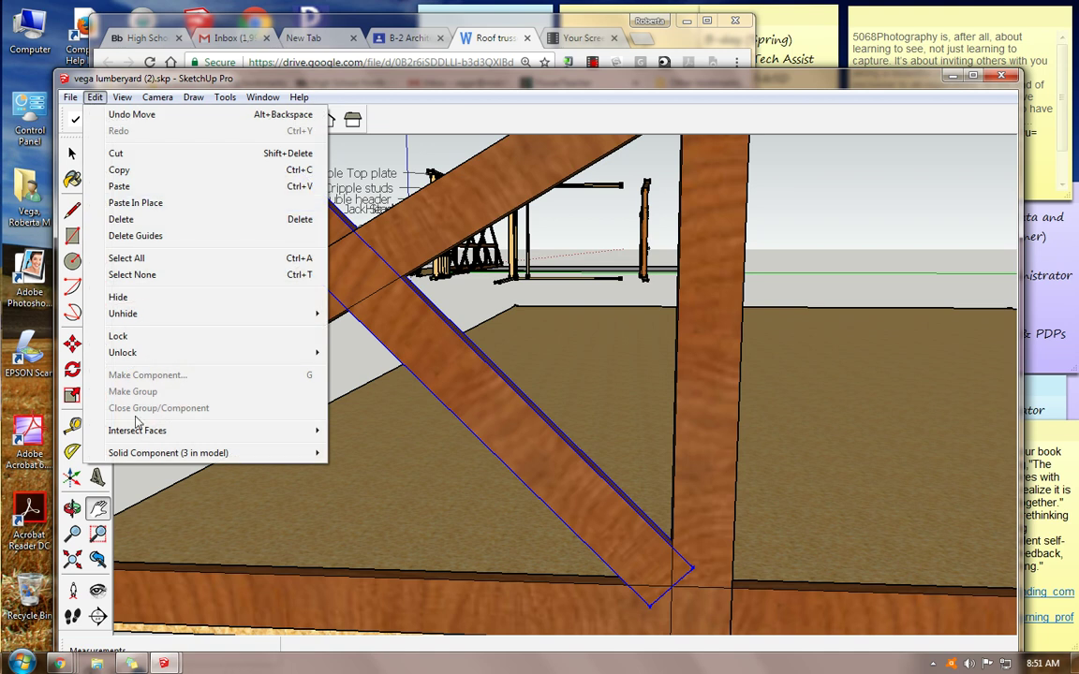
pyautogui.moveTo(156, 455)
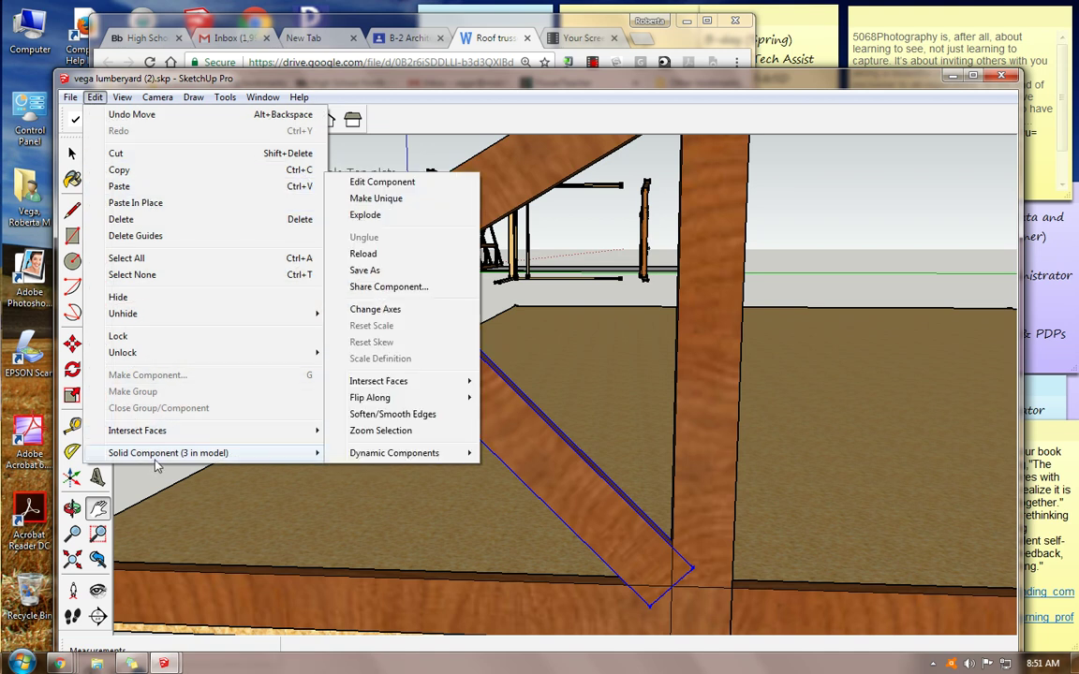
pyautogui.click(377, 198)
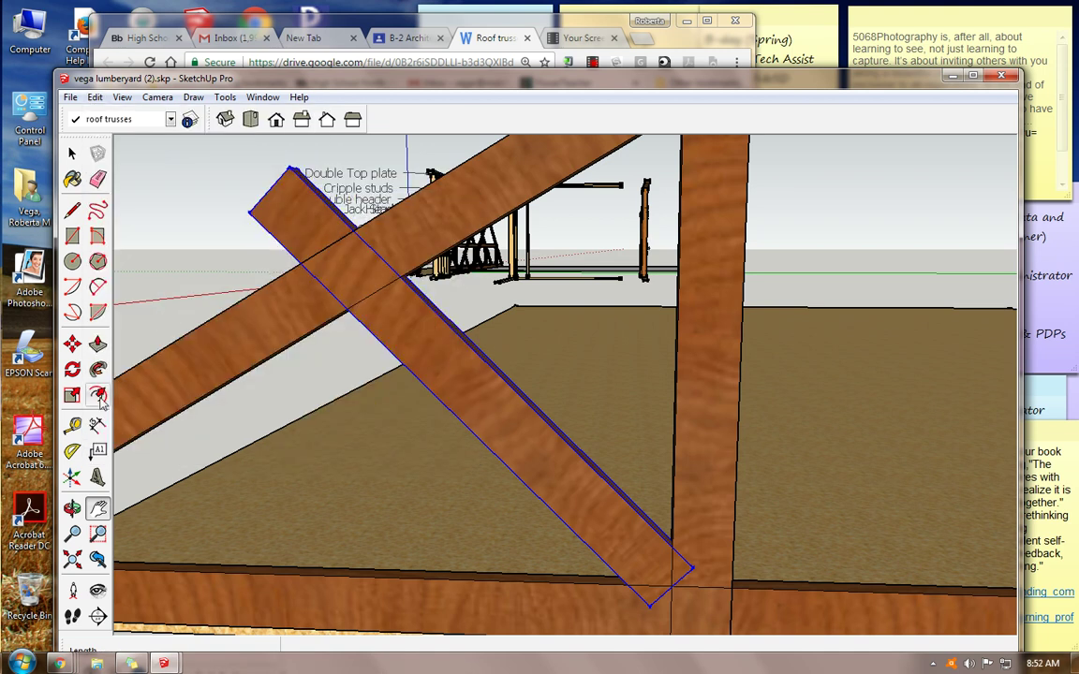
# - Edit the left brace component and push its protruding upper end face back into the sloping rafter, then finish editing
pyautogui.click(72, 507)
pyautogui.moveTo(185, 345); pyautogui.dragTo(391, 355)
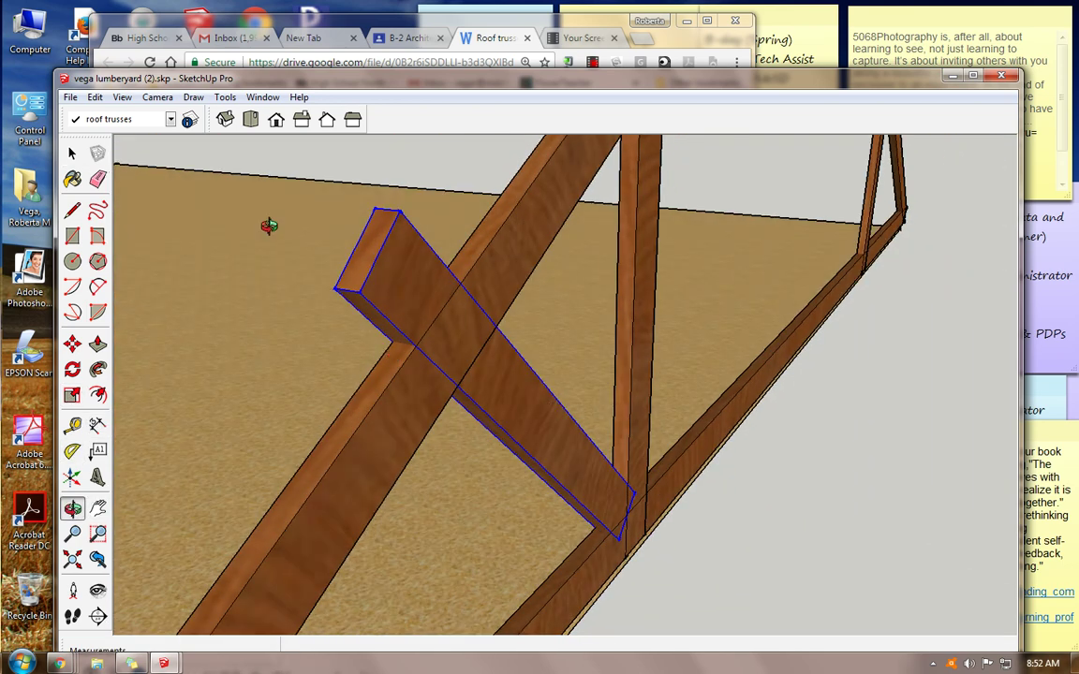
pyautogui.click(72, 153)
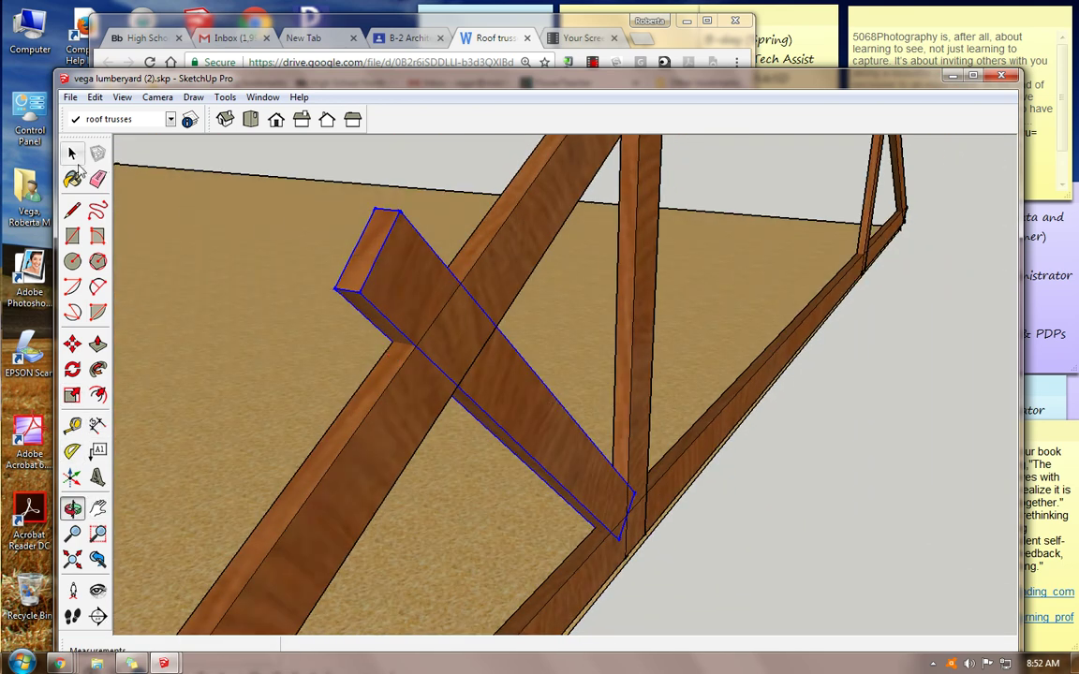
pyautogui.doubleClick(371, 245)
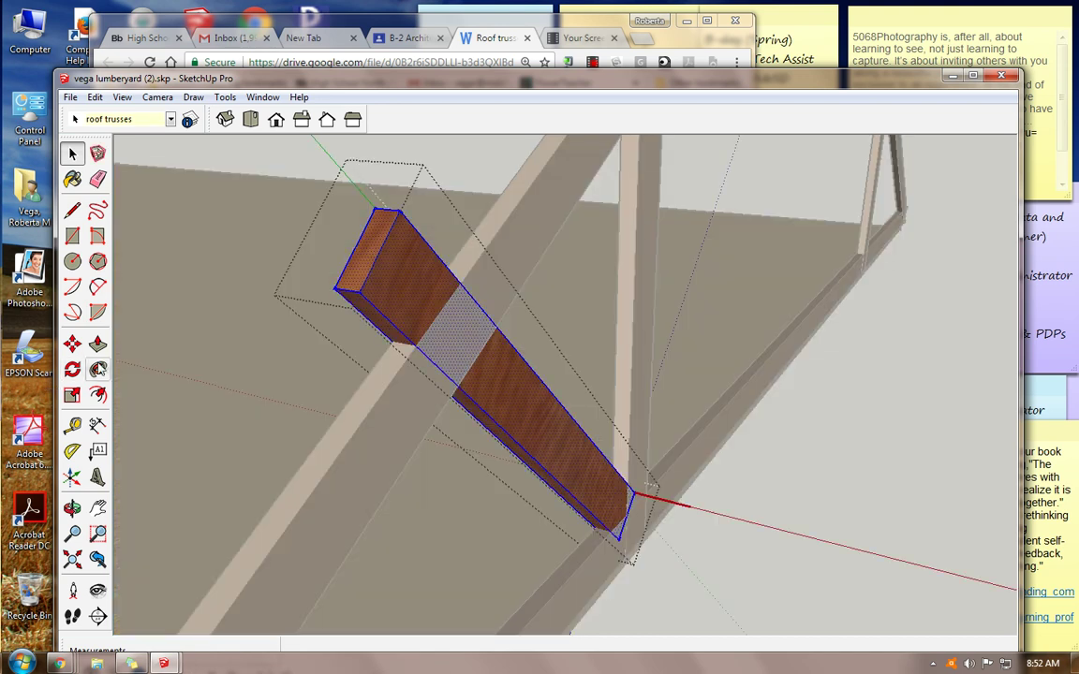
pyautogui.click(97, 343)
pyautogui.moveTo(345, 282); pyautogui.dragTo(457, 363)
pyautogui.press('space')
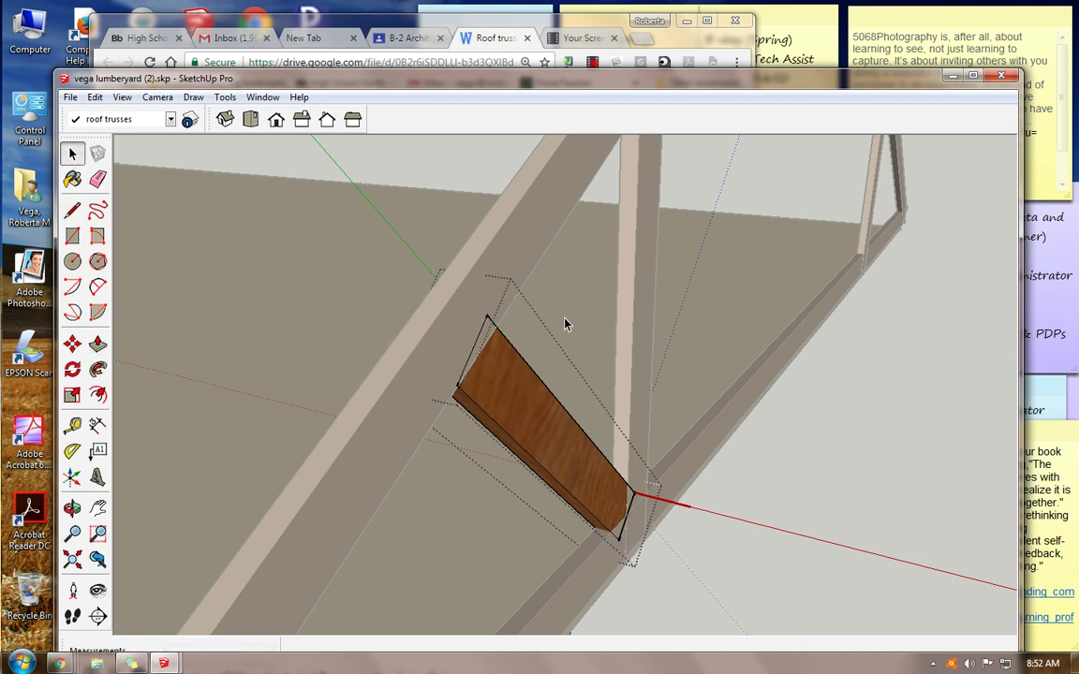
pyautogui.click(843, 416)
# - Copy the truss's right upright about 4 13/16" outward along the green axis
pyautogui.click(72, 508)
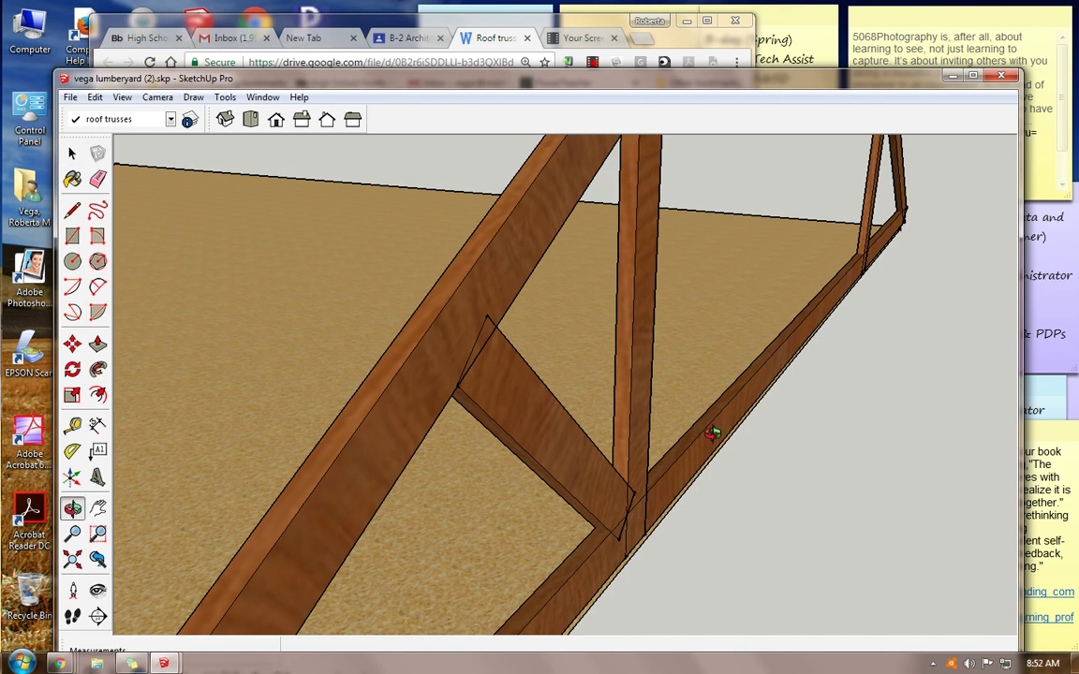
pyautogui.moveTo(833, 396); pyautogui.dragTo(626, 349)
pyautogui.scroll(-5, 625, 350)
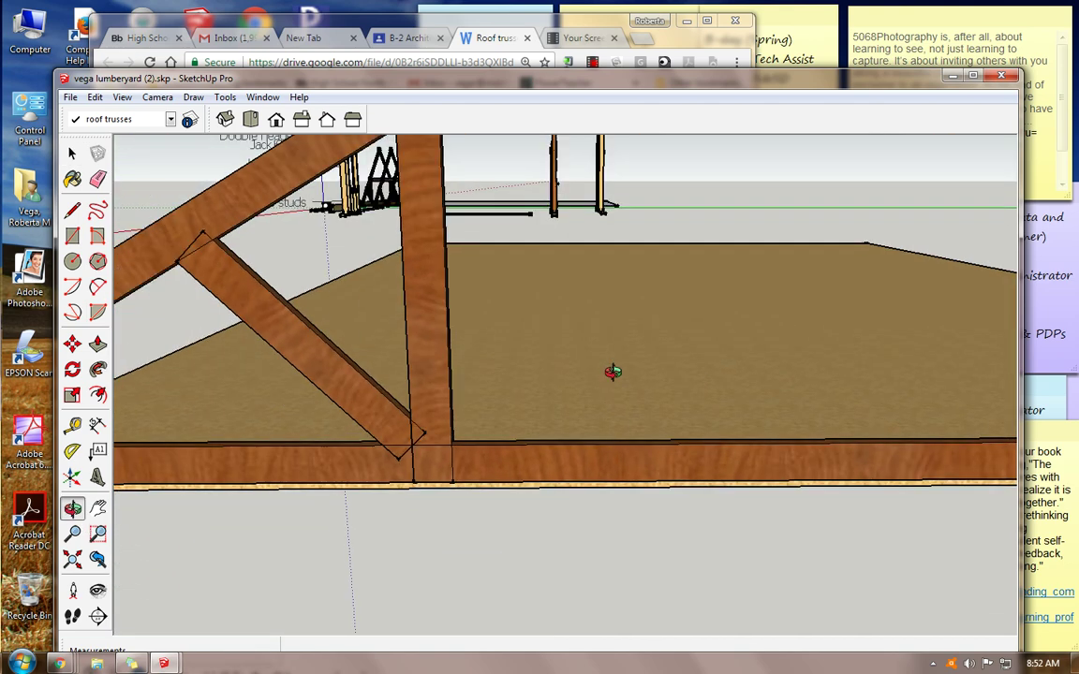
pyautogui.click(99, 509)
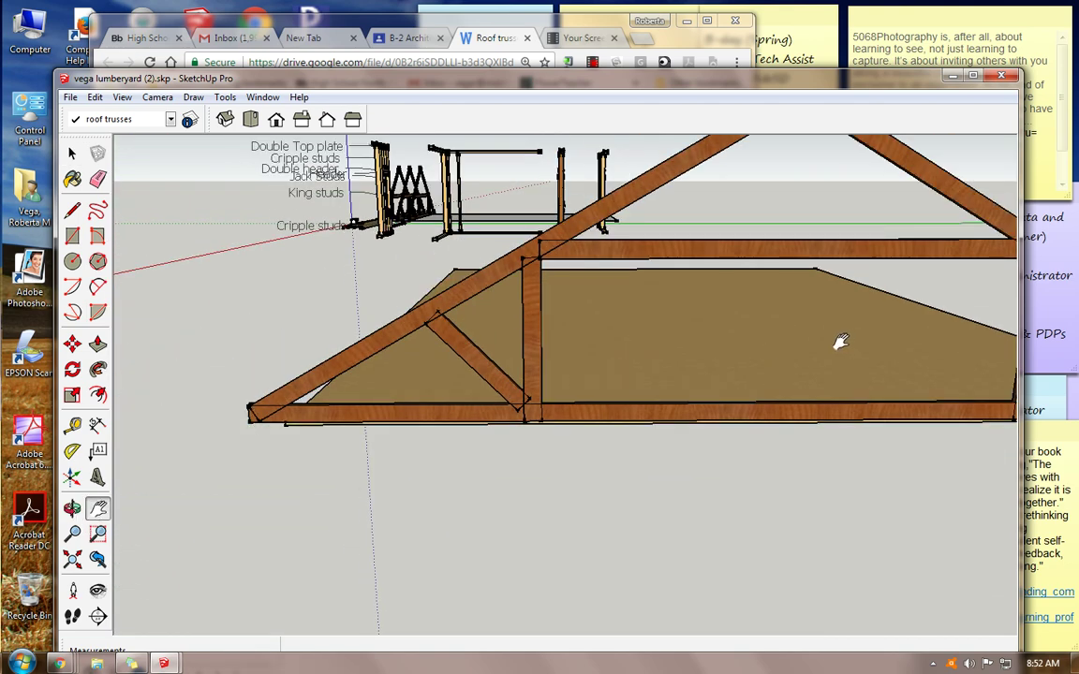
pyautogui.moveTo(840, 343); pyautogui.dragTo(586, 337)
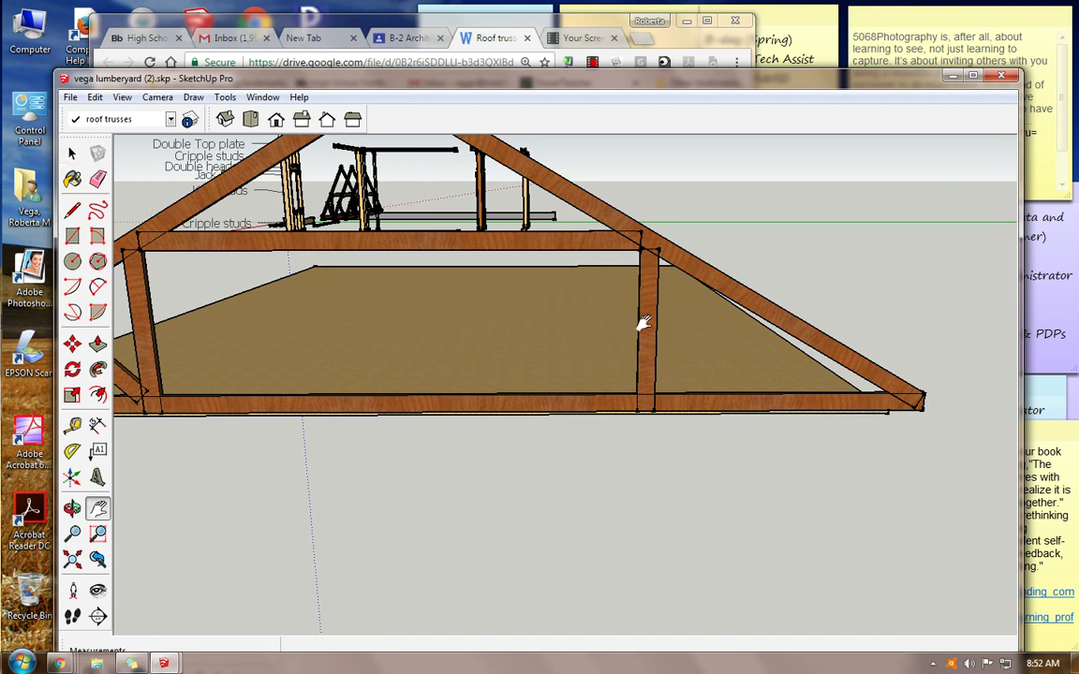
pyautogui.click(72, 151)
pyautogui.click(646, 323)
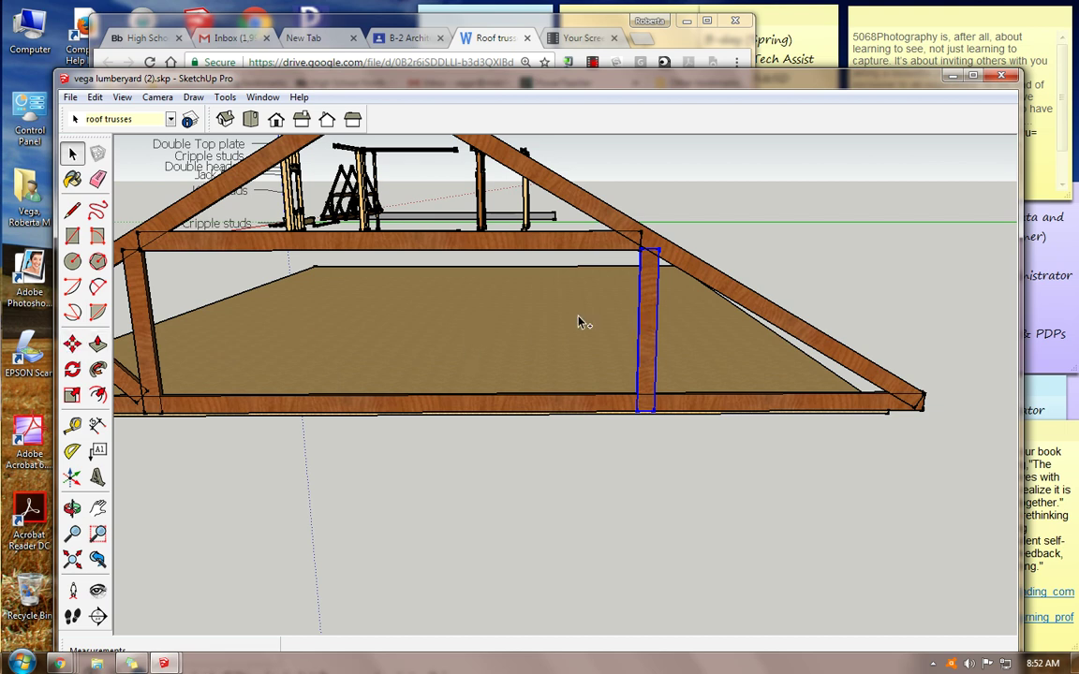
pyautogui.click(72, 344)
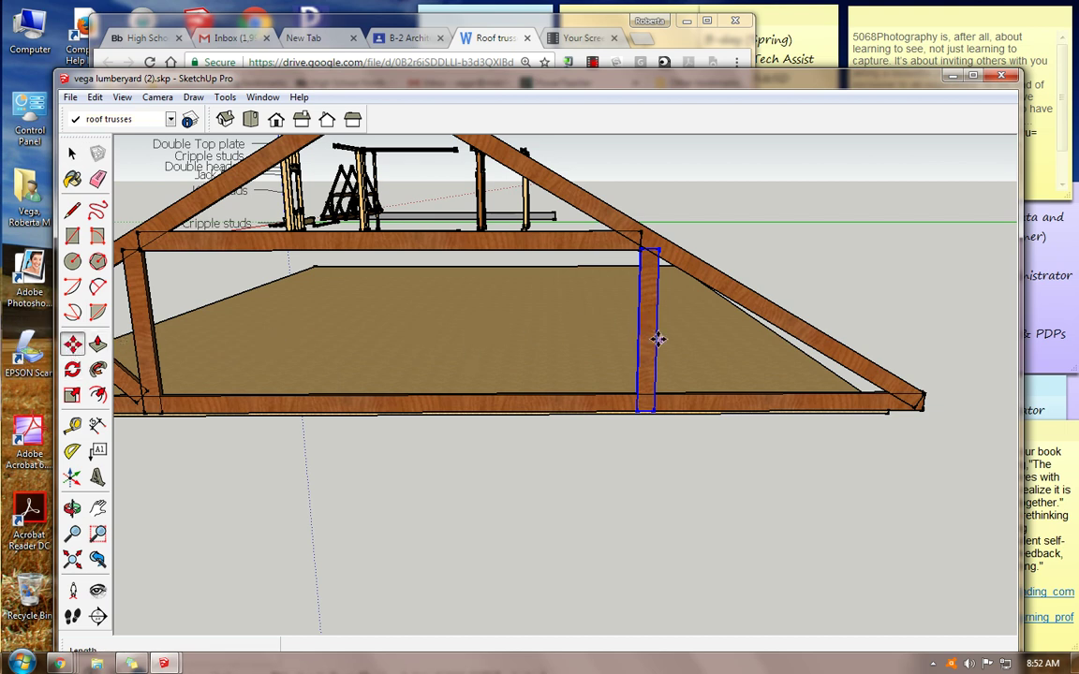
pyautogui.keyDown('ctrl'); pyautogui.moveTo(648, 341); pyautogui.dragTo(663, 341); pyautogui.keyUp('ctrl')
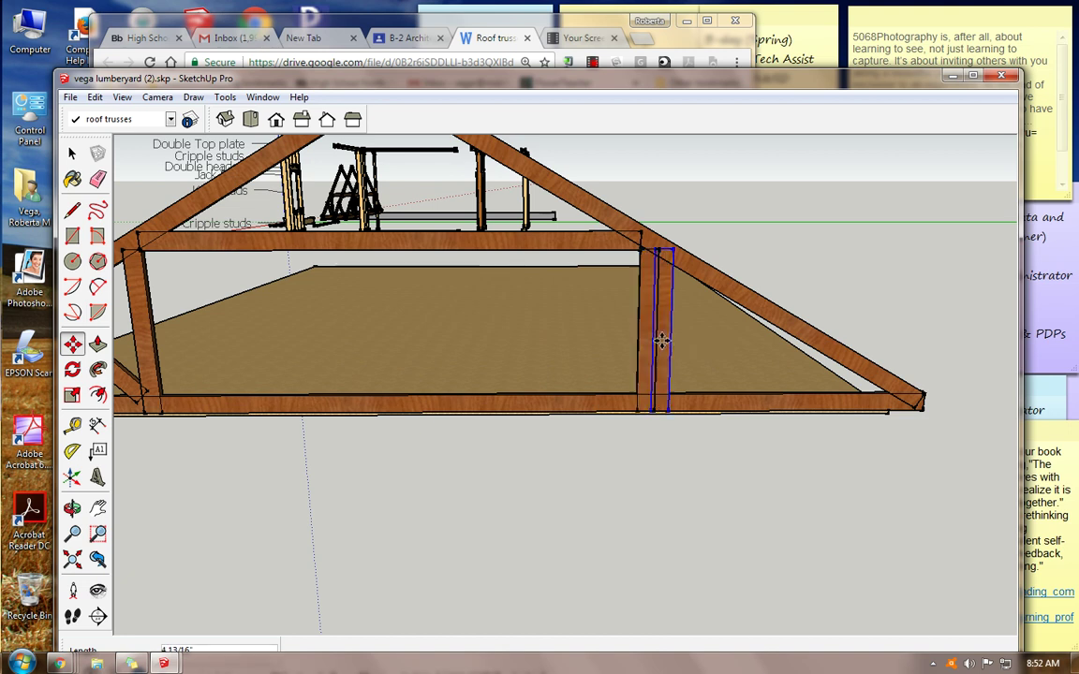
# - Rotate the copied right upright 45 degrees about its middle so it leans outward toward the right sloping rafter
pyautogui.click(72, 370)
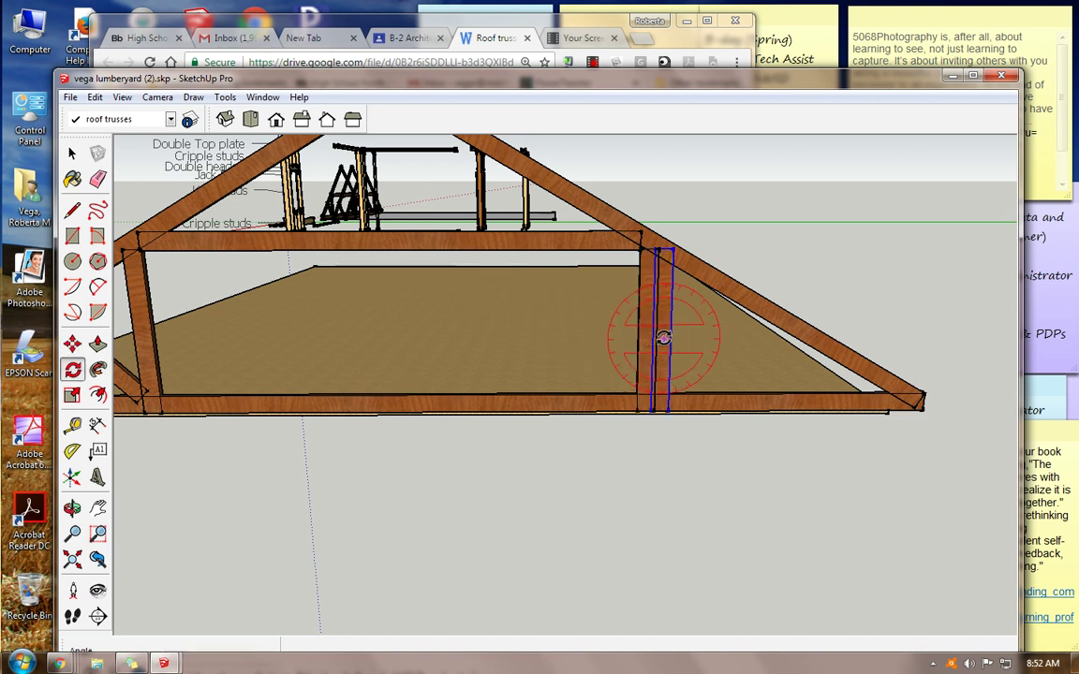
pyautogui.click(665, 443)
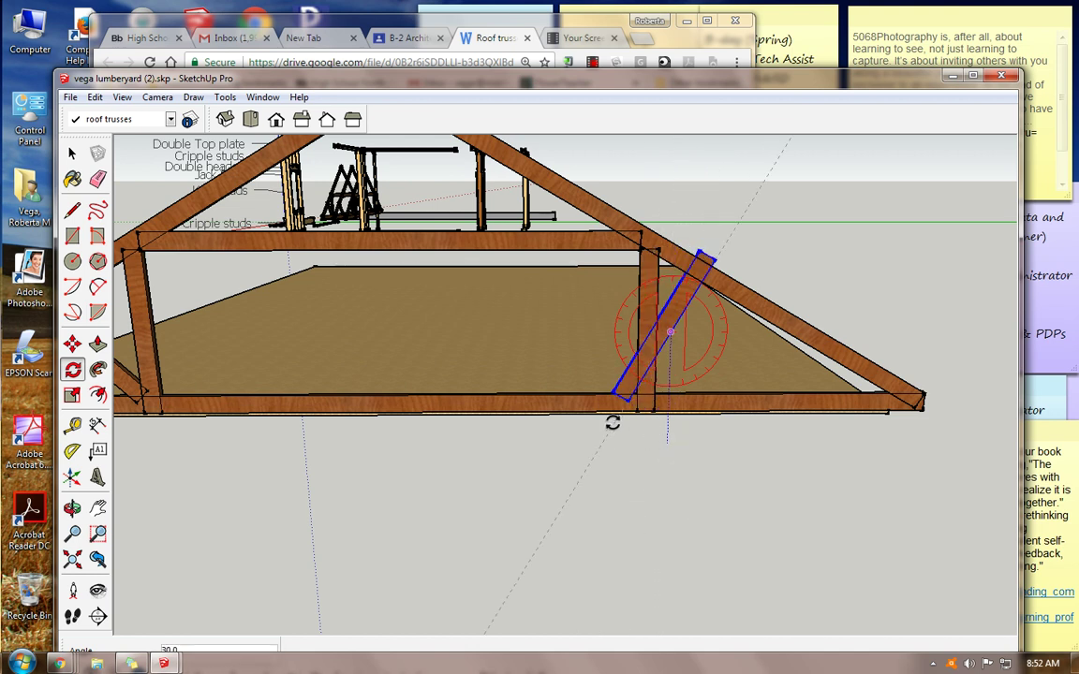
pyautogui.press('Return')
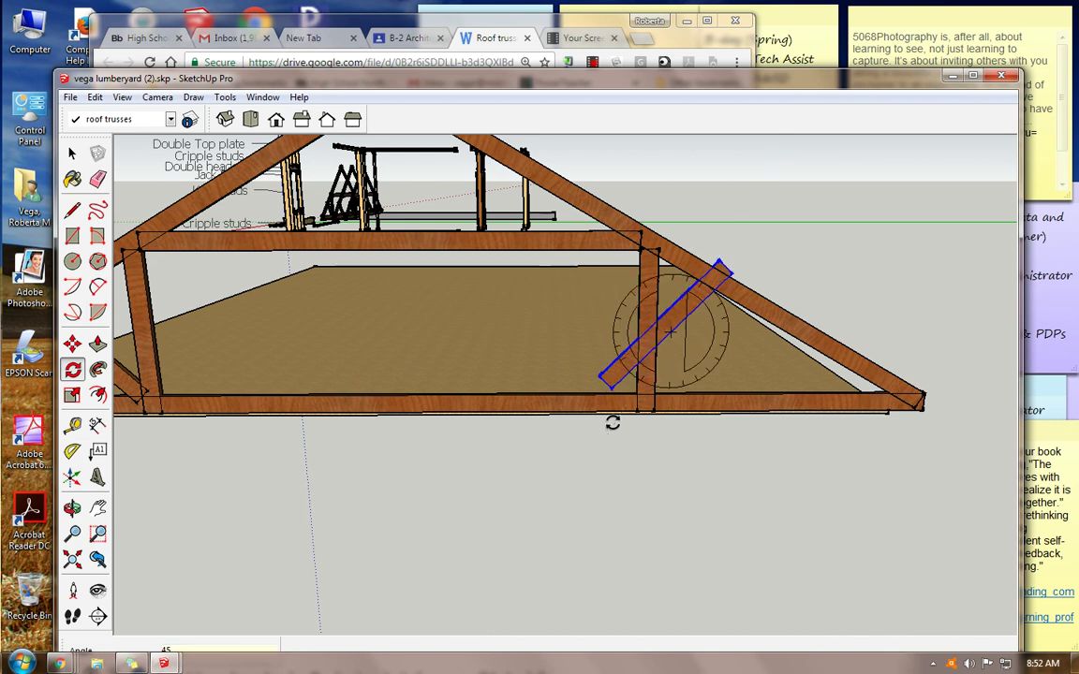
# - Move the right diagonal brace so its lower end meets the corner between the right upright and the base rafter
pyautogui.click(72, 344)
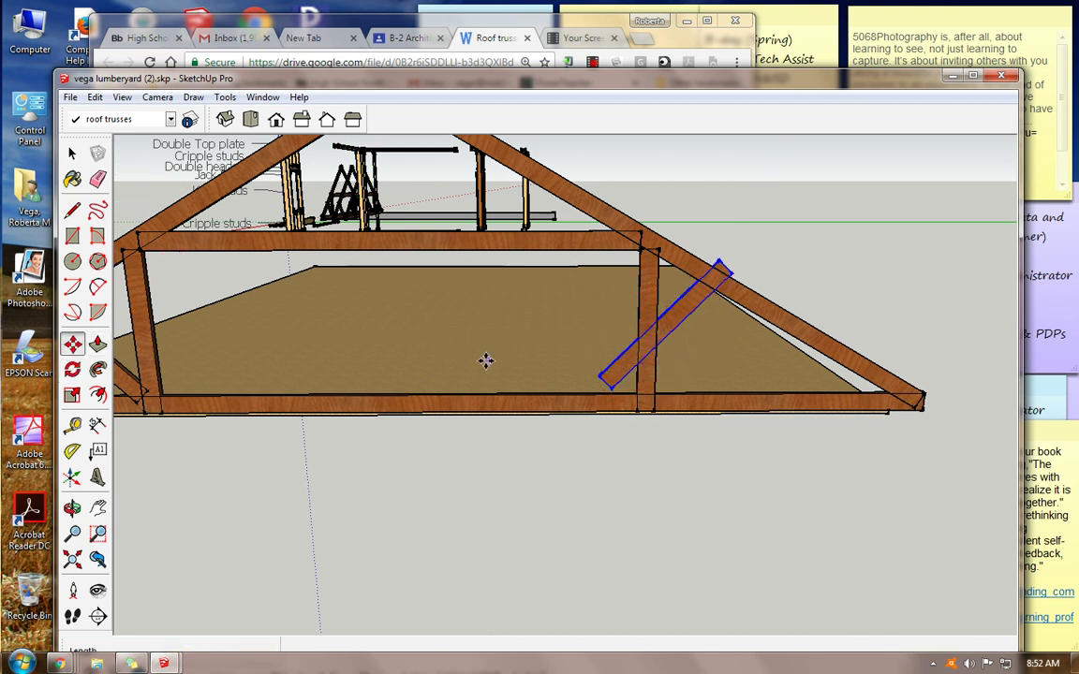
pyautogui.click(608, 378)
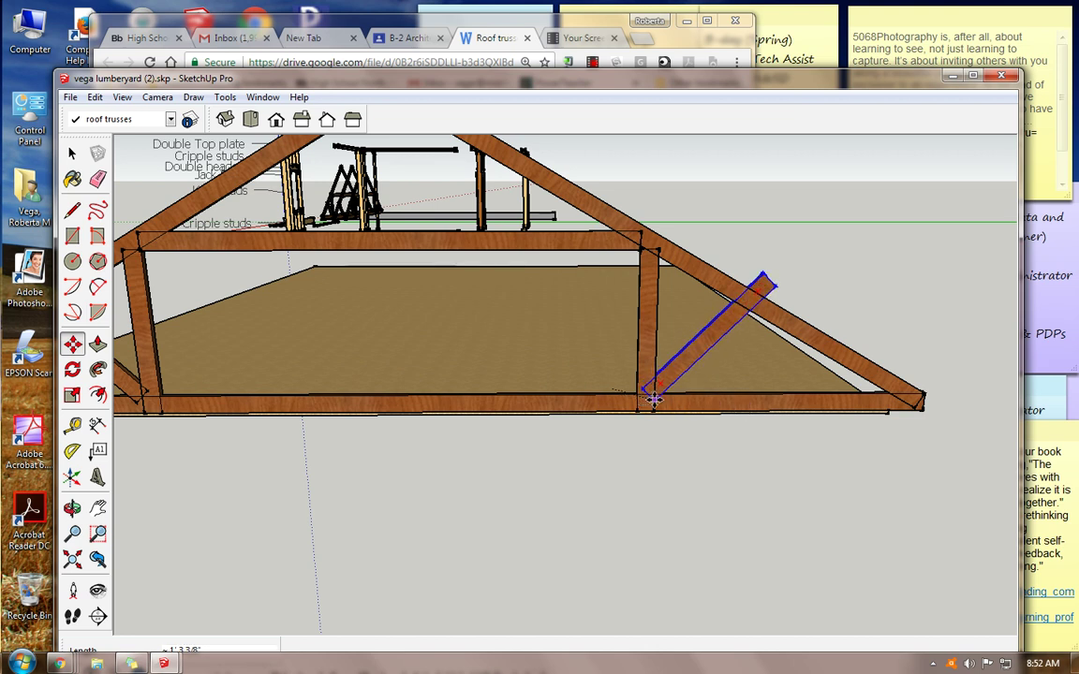
pyautogui.scroll(4, 649, 398)
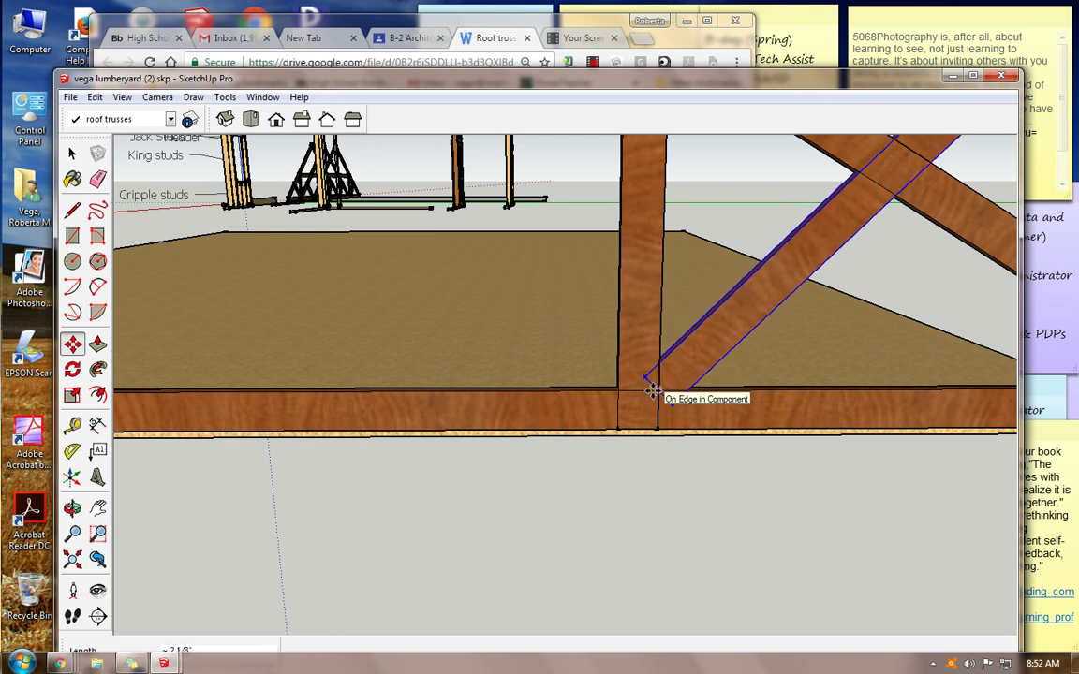
pyautogui.scroll(3, 653, 391)
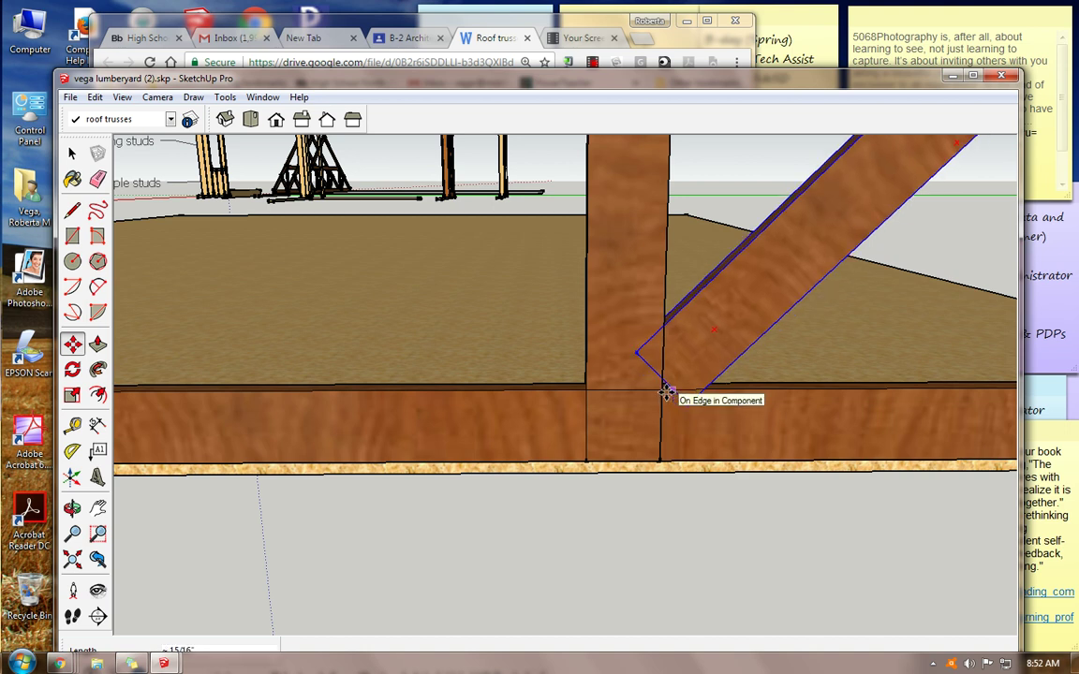
pyautogui.scroll(2, 661, 395)
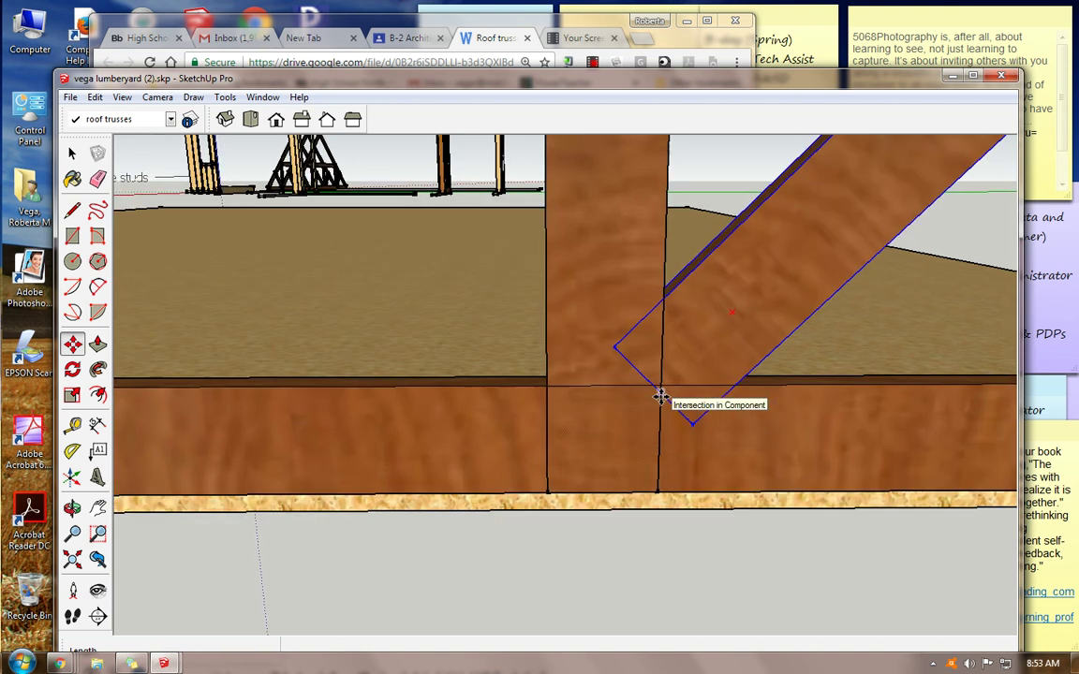
pyautogui.scroll(1, 659, 394)
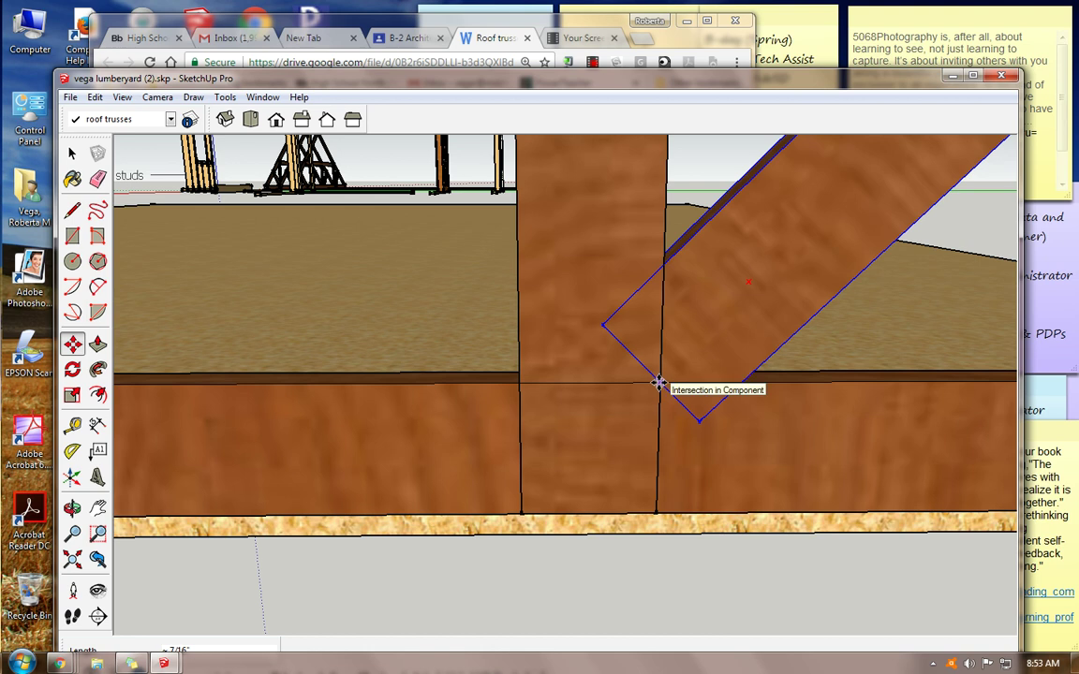
pyautogui.scroll(-2, 658, 388)
pyautogui.scroll(-3, 670, 384)
pyautogui.click(670, 382)
# - Make the right diagonal brace a unique component, independent of the upright it was copied from
pyautogui.click(97, 98)
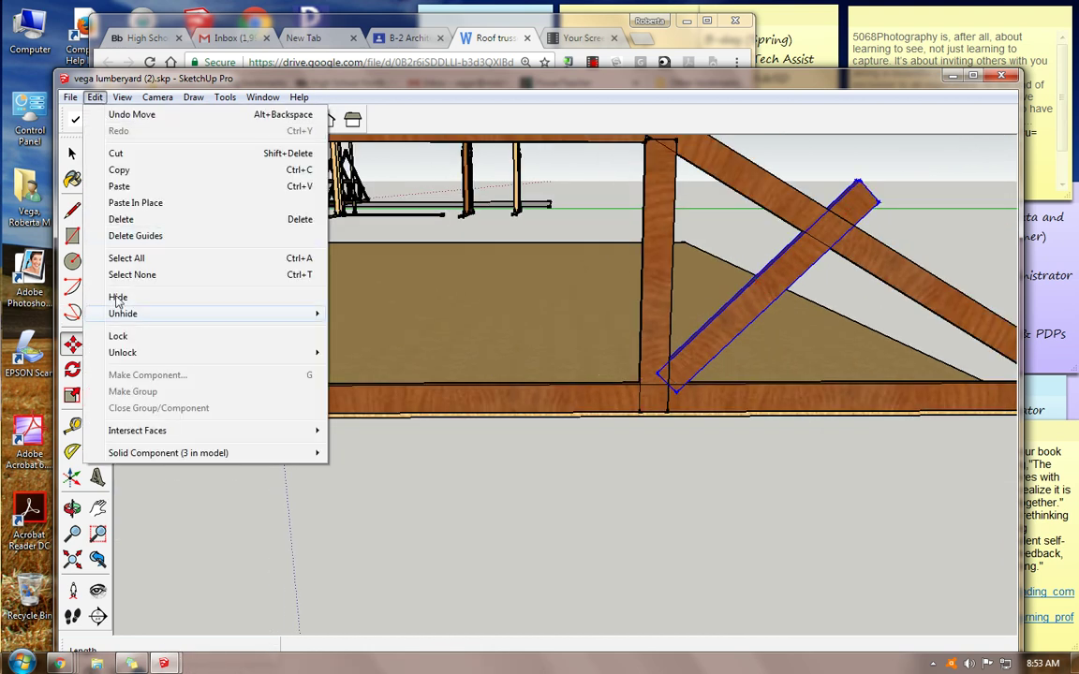
pyautogui.moveTo(144, 449)
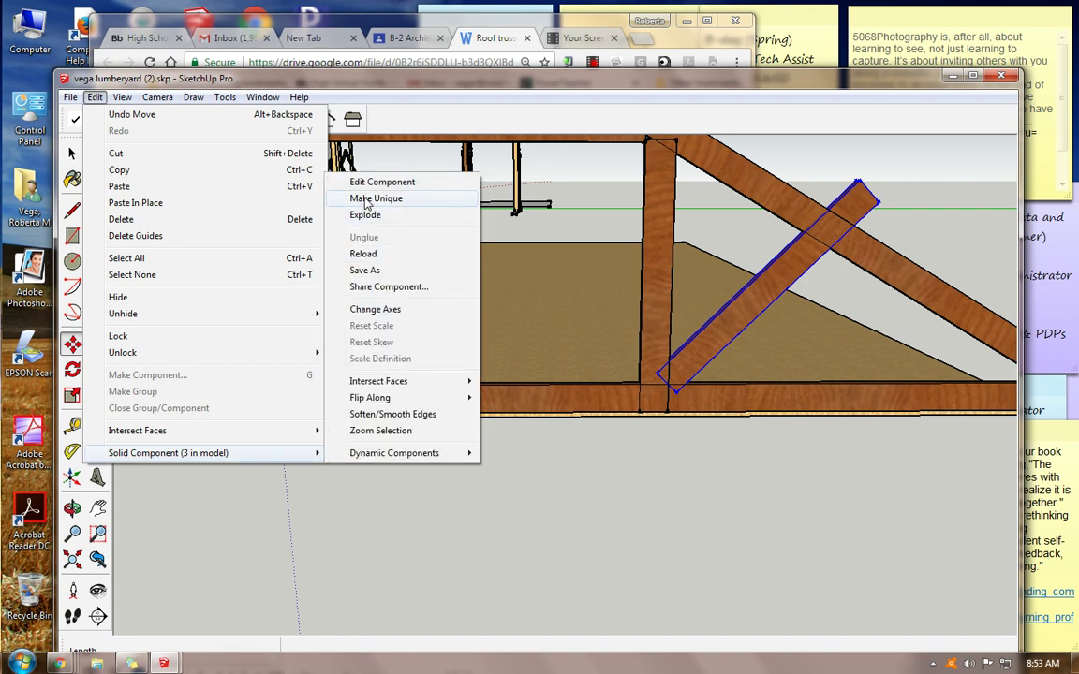
pyautogui.click(370, 201)
# - Edit the right brace component and push its protruding upper end face back about 1' 1/4" into the sloping rafter, then finish editing
pyautogui.click(71, 510)
pyautogui.moveTo(901, 253); pyautogui.dragTo(590, 325)
pyautogui.click(71, 154)
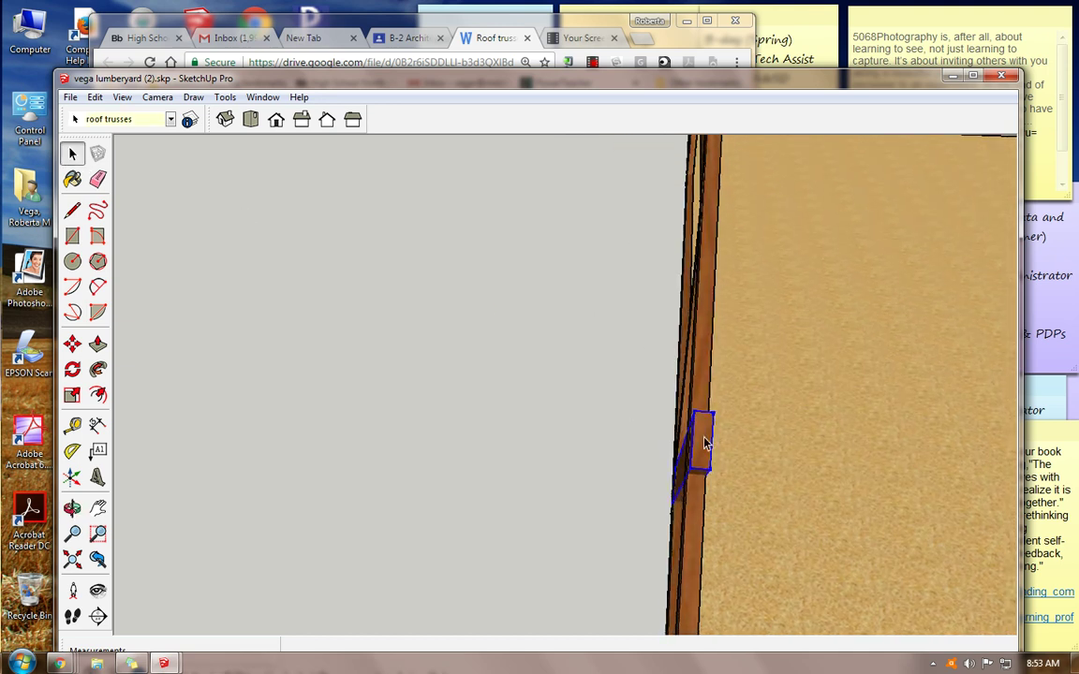
pyautogui.doubleClick(698, 447)
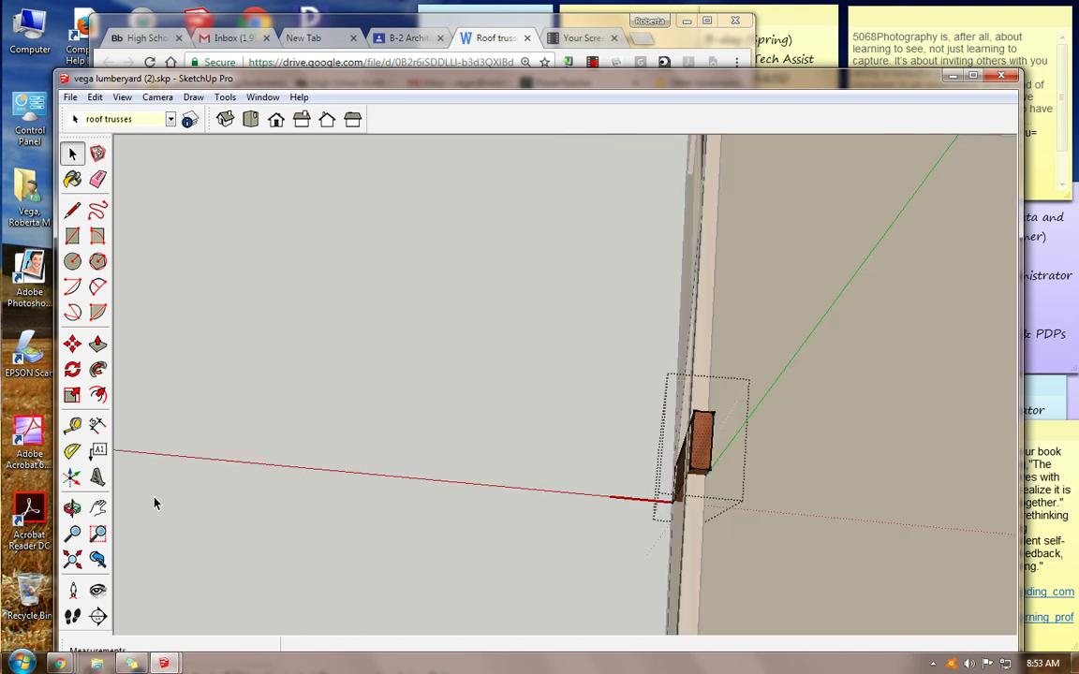
pyautogui.click(98, 343)
pyautogui.moveTo(698, 444); pyautogui.dragTo(698, 465)
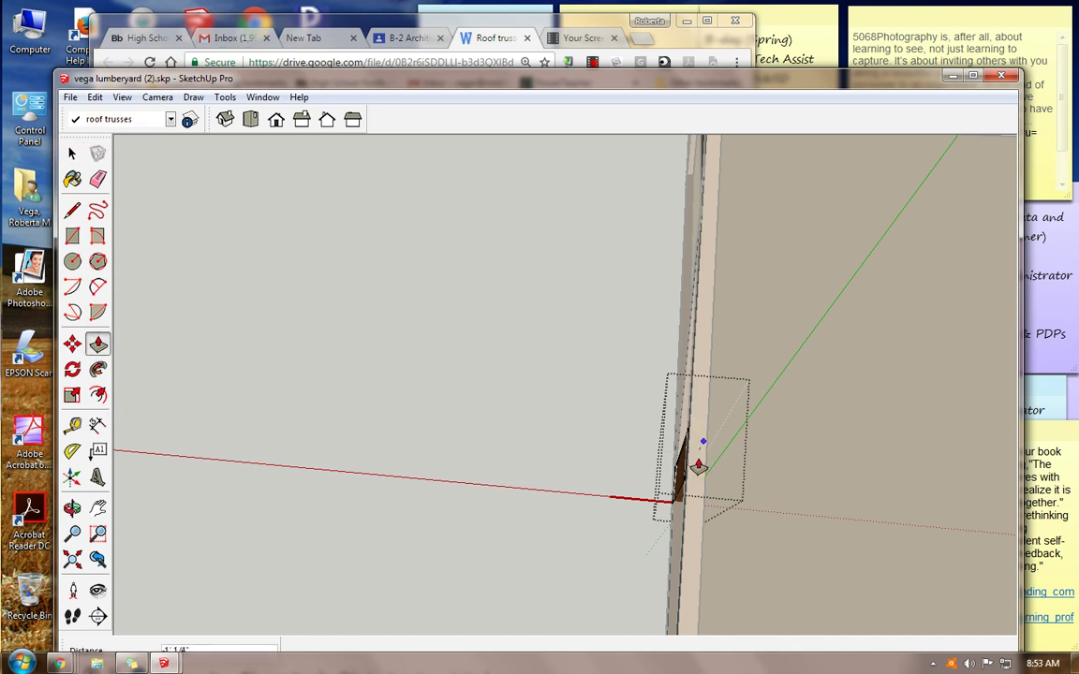
pyautogui.click(72, 506)
pyautogui.moveTo(279, 450); pyautogui.dragTo(806, 486)
pyautogui.scroll(-6, 785, 453)
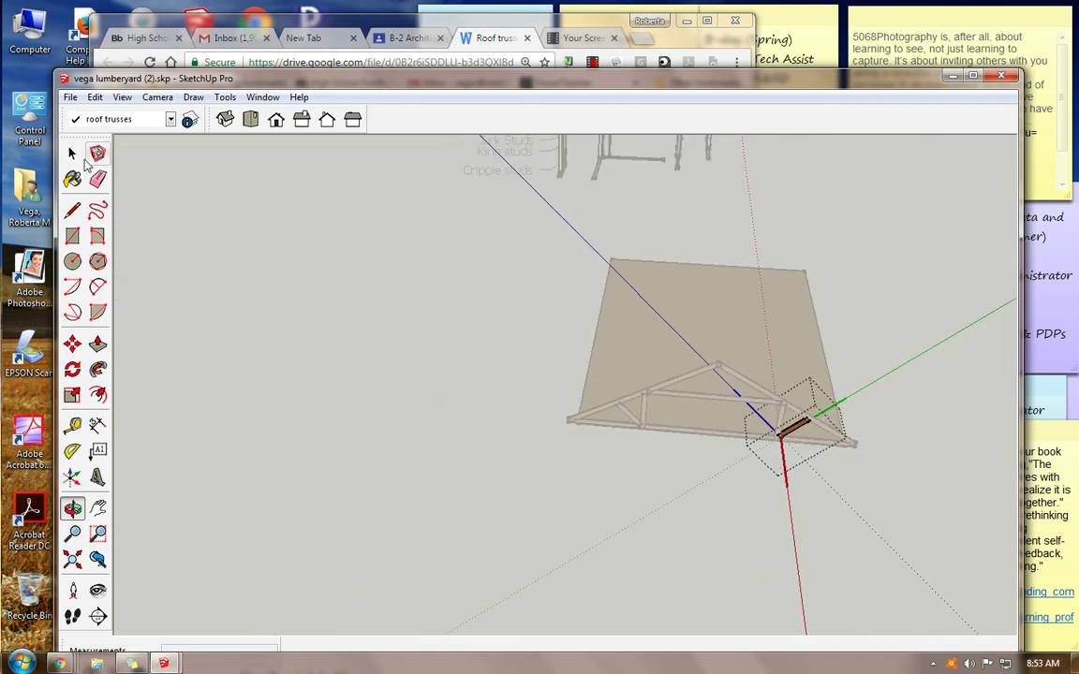
pyautogui.click(72, 153)
pyautogui.click(310, 302)
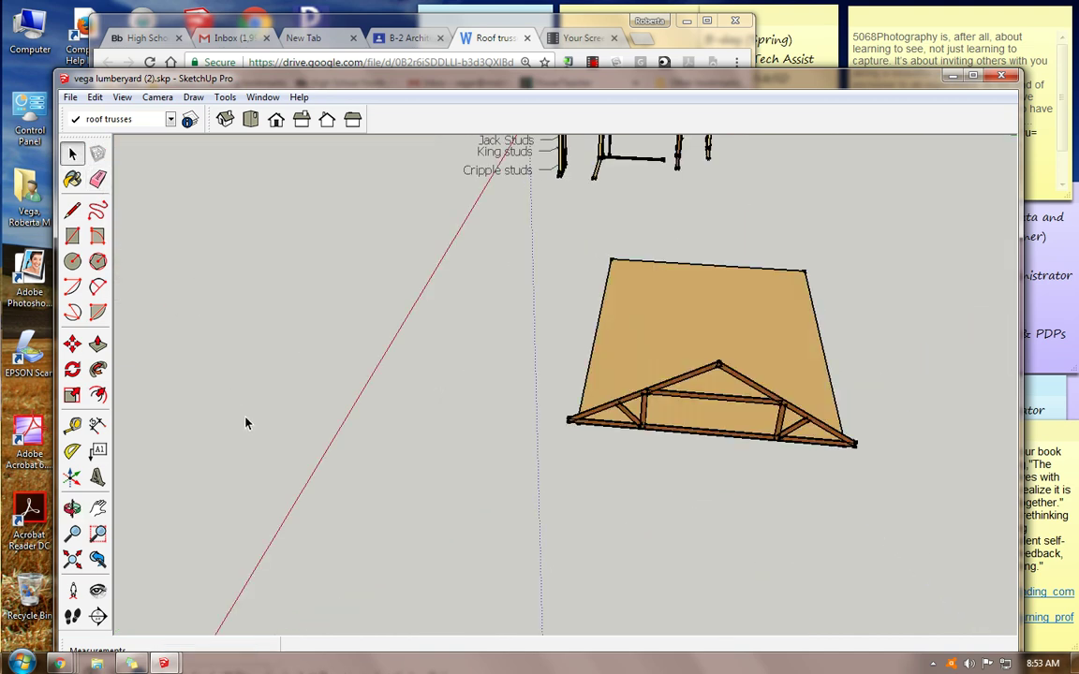
# - Combine all the truss members, including rafters, base, crossbeam, uprights and both braces, into one component named "roof truss"
pyautogui.click(98, 509)
pyautogui.moveTo(452, 445); pyautogui.dragTo(437, 325)
pyautogui.click(73, 508)
pyautogui.moveTo(427, 397); pyautogui.dragTo(600, 362)
pyautogui.click(73, 153)
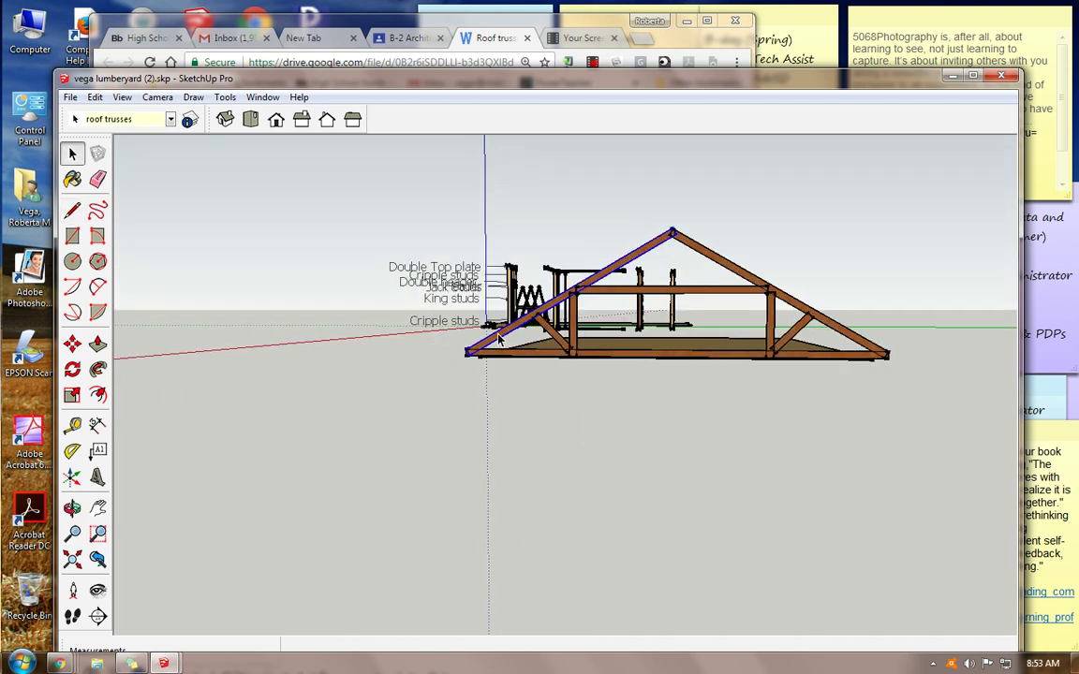
pyautogui.keyDown('shift'); pyautogui.click(744, 280); pyautogui.keyUp('shift')
pyautogui.keyDown('shift'); pyautogui.click(723, 294); pyautogui.keyUp('shift')
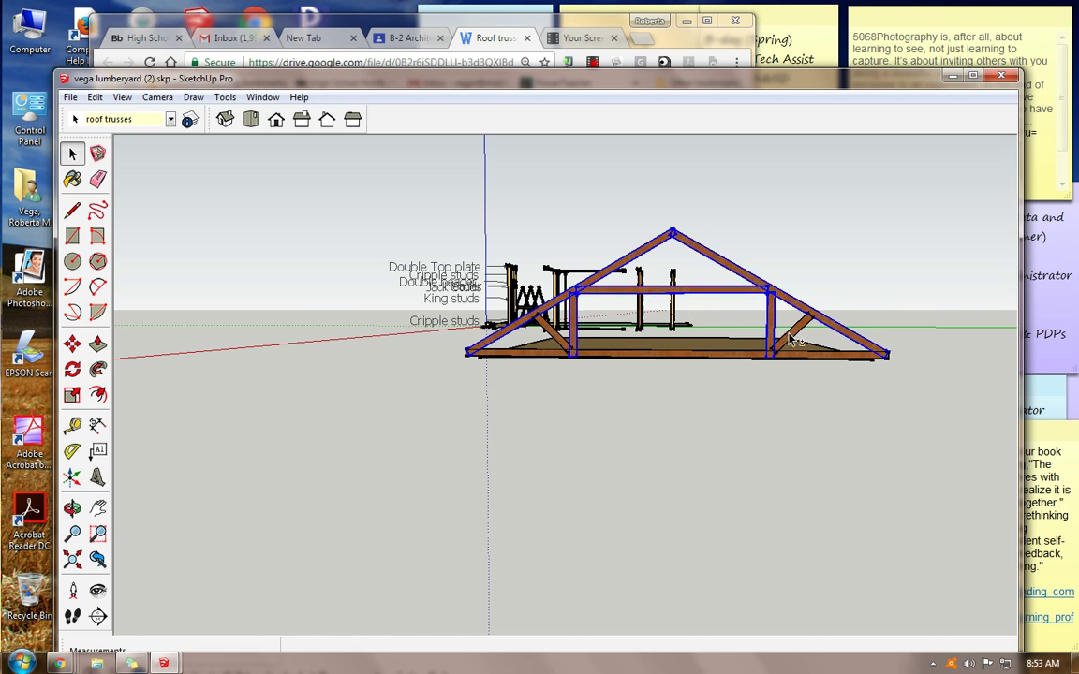
pyautogui.keyDown('shift'); pyautogui.click(657, 356); pyautogui.keyUp('shift')
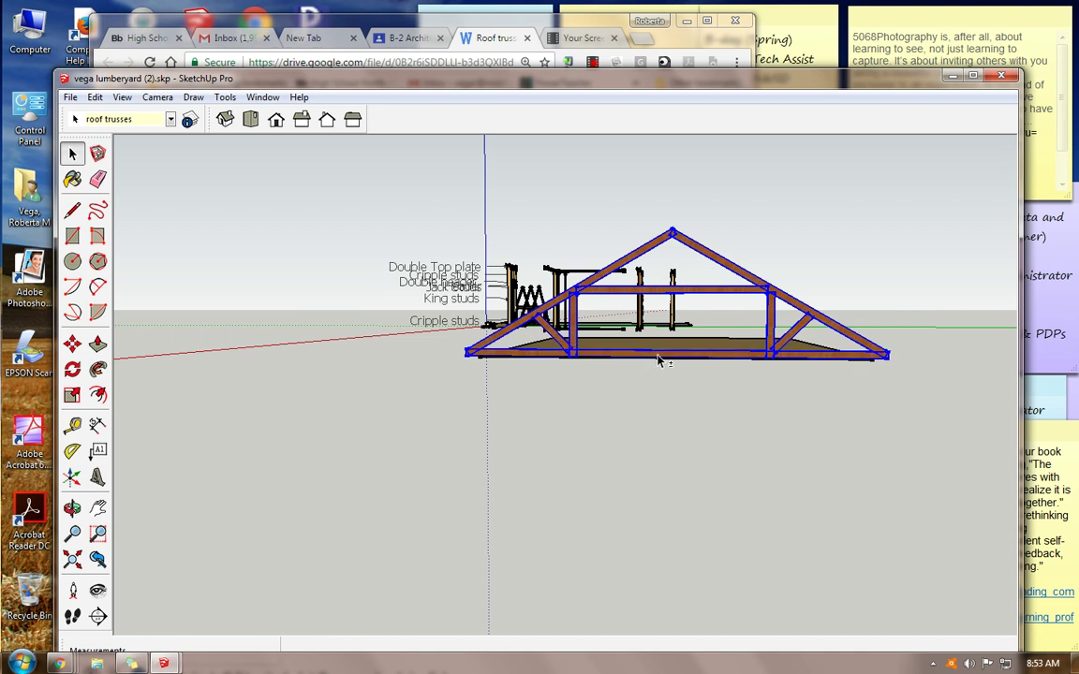
pyautogui.click(98, 156)
pyautogui.write('roof truss')
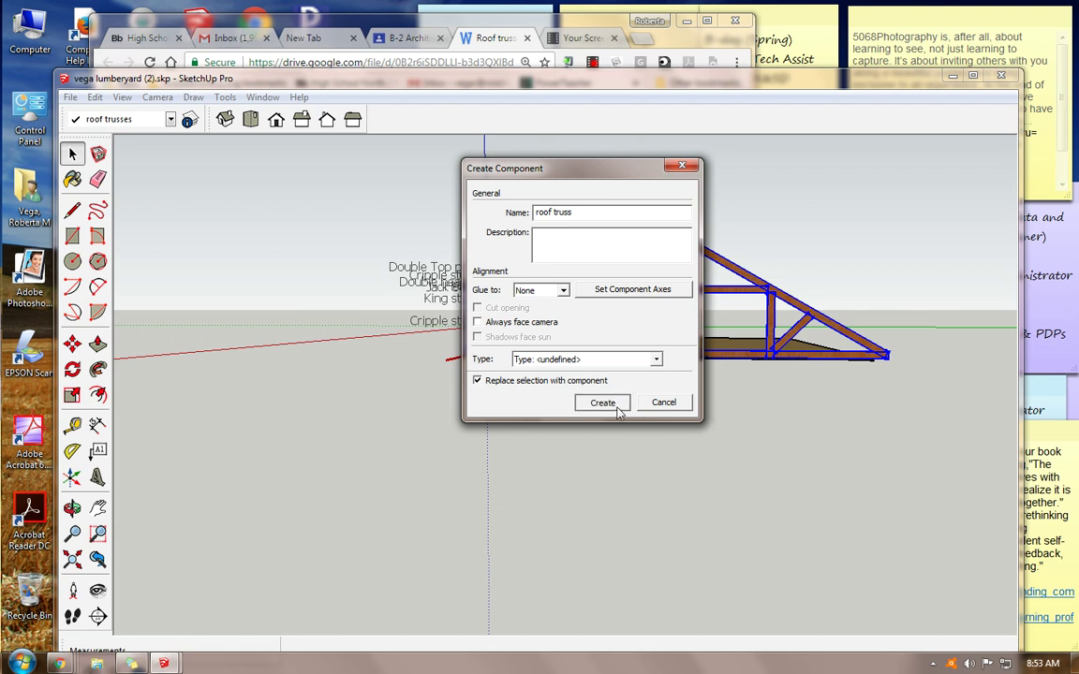
pyautogui.click(602, 403)
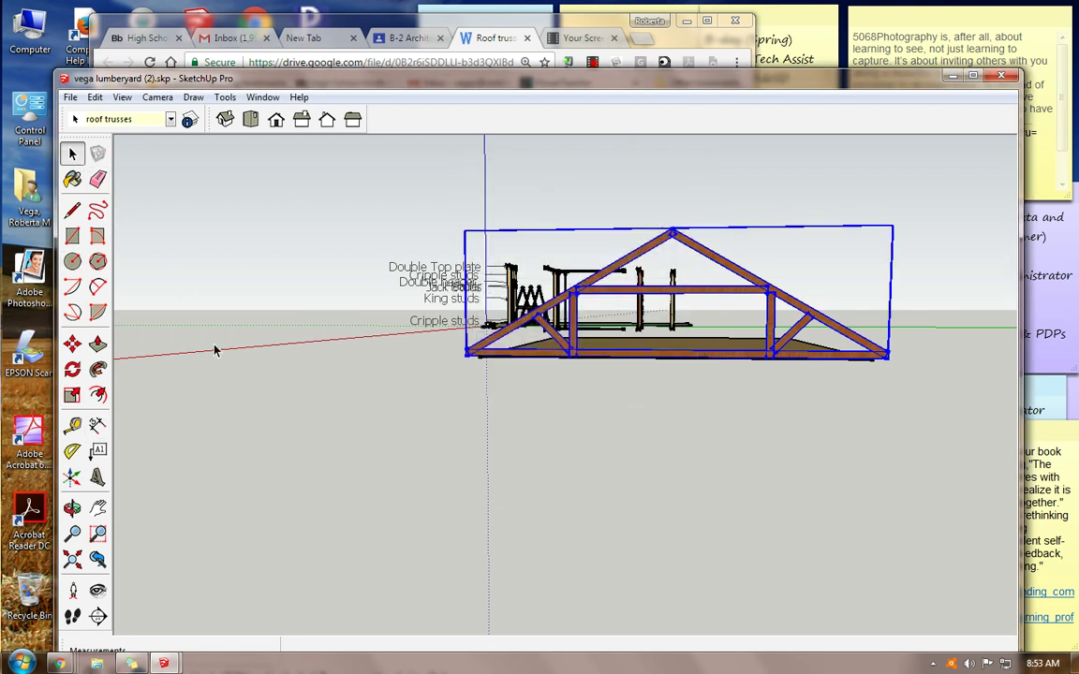
# - Check the truss spacing in the browser's Roof trusses document, and copy the roof truss 26" along the red axis over the attic floor
pyautogui.click(73, 509)
pyautogui.moveTo(487, 455)
pyautogui.mouseDown()
pyautogui.moveTo(621, 450)
pyautogui.moveTo(611, 7)
pyautogui.mouseUp()
pyautogui.click(535, 28)
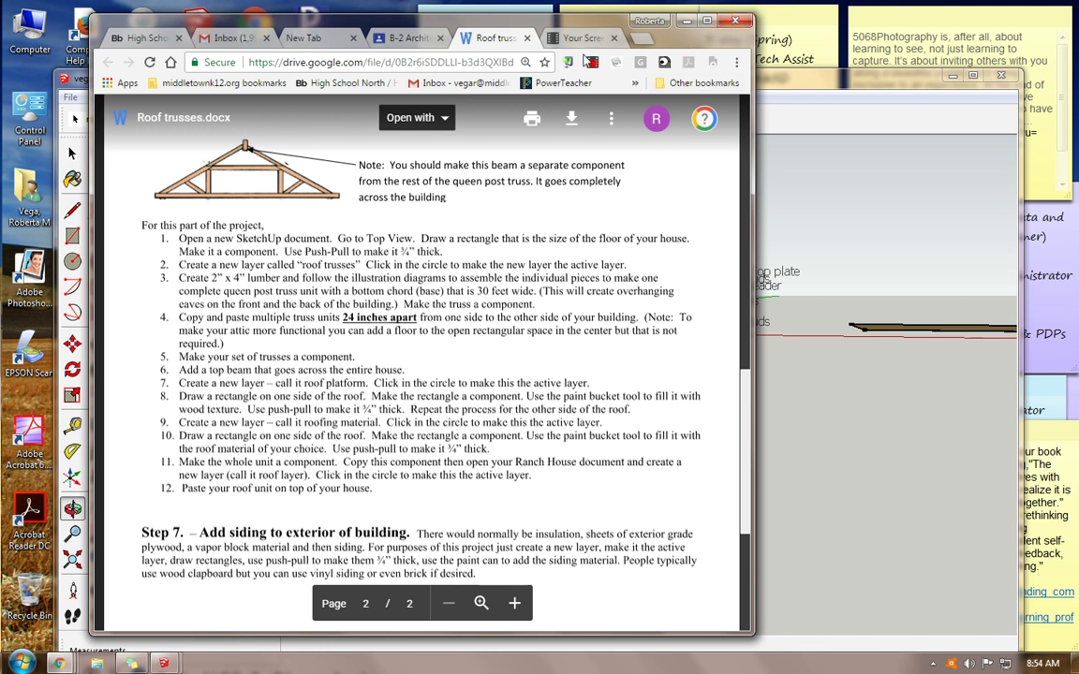
pyautogui.click(845, 114)
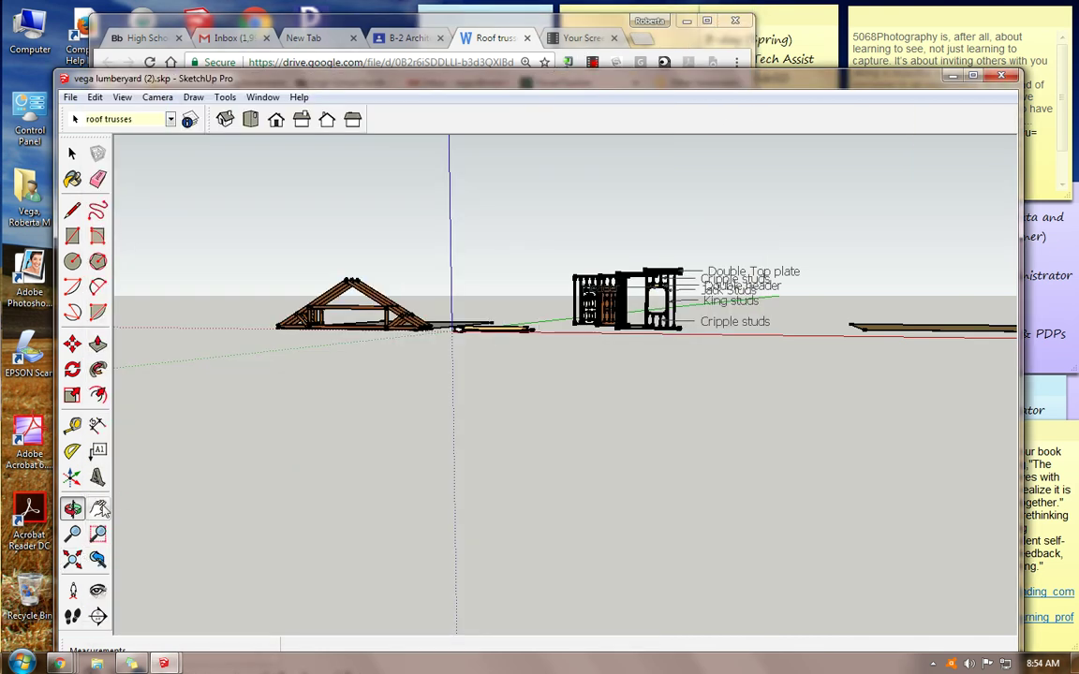
pyautogui.moveTo(746, 343); pyautogui.dragTo(801, 339)
pyautogui.press('m')
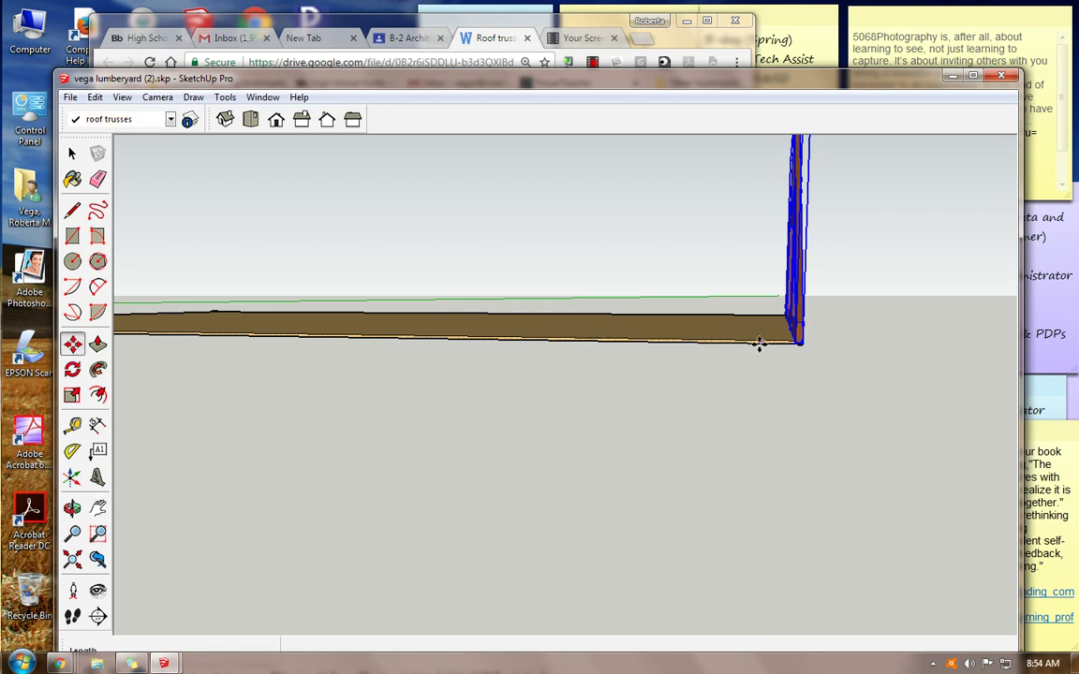
pyautogui.click(796, 333)
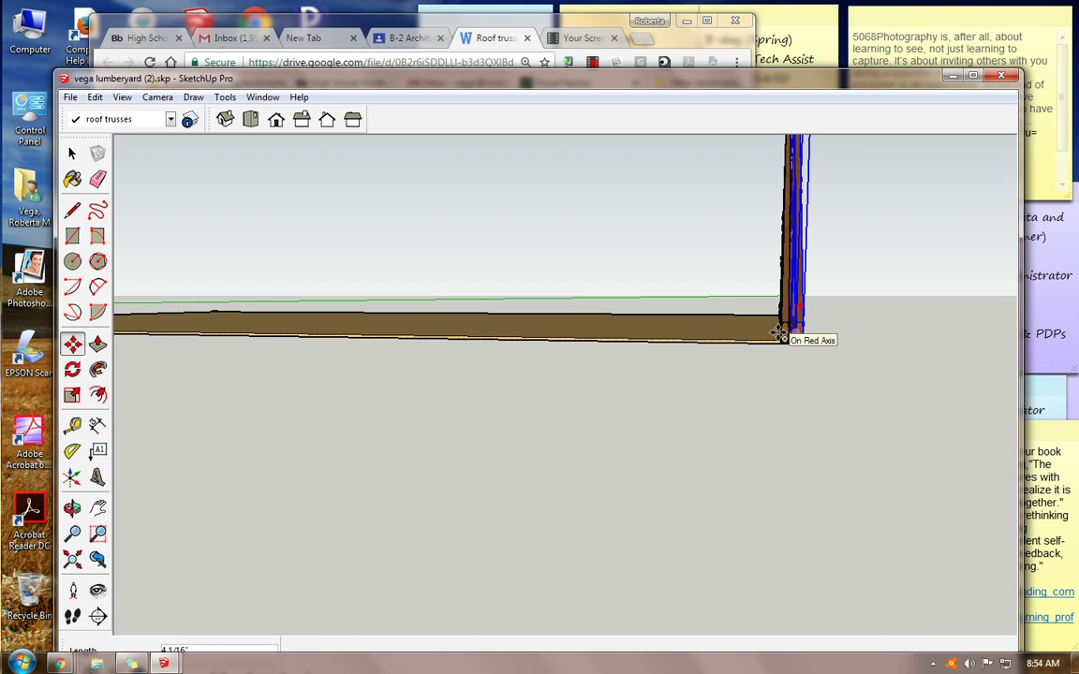
pyautogui.click(783, 334)
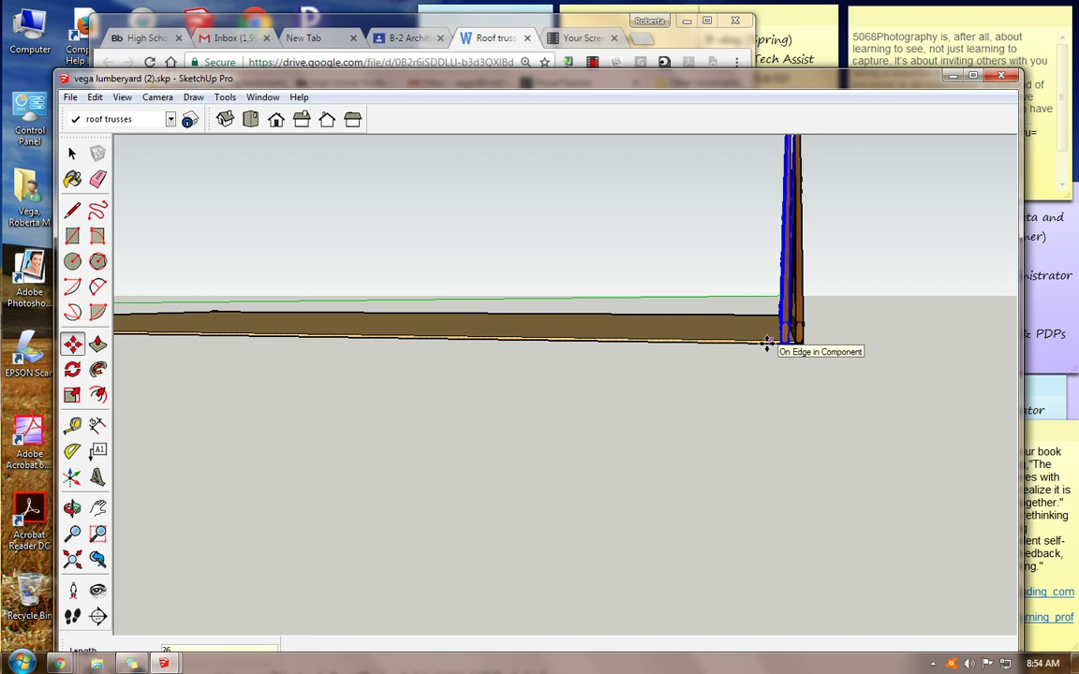
pyautogui.press('Return')
# - Copy the second truss another 26" along the red axis to add a third truss
pyautogui.click(710, 326)
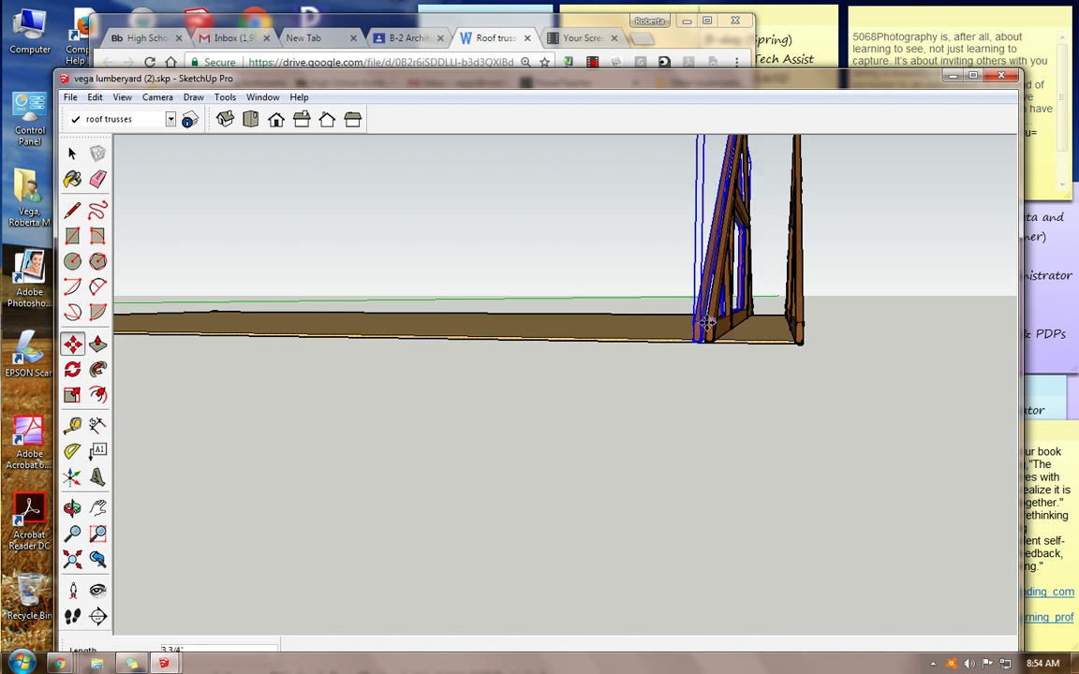
pyautogui.write('26')
pyautogui.press('Return')
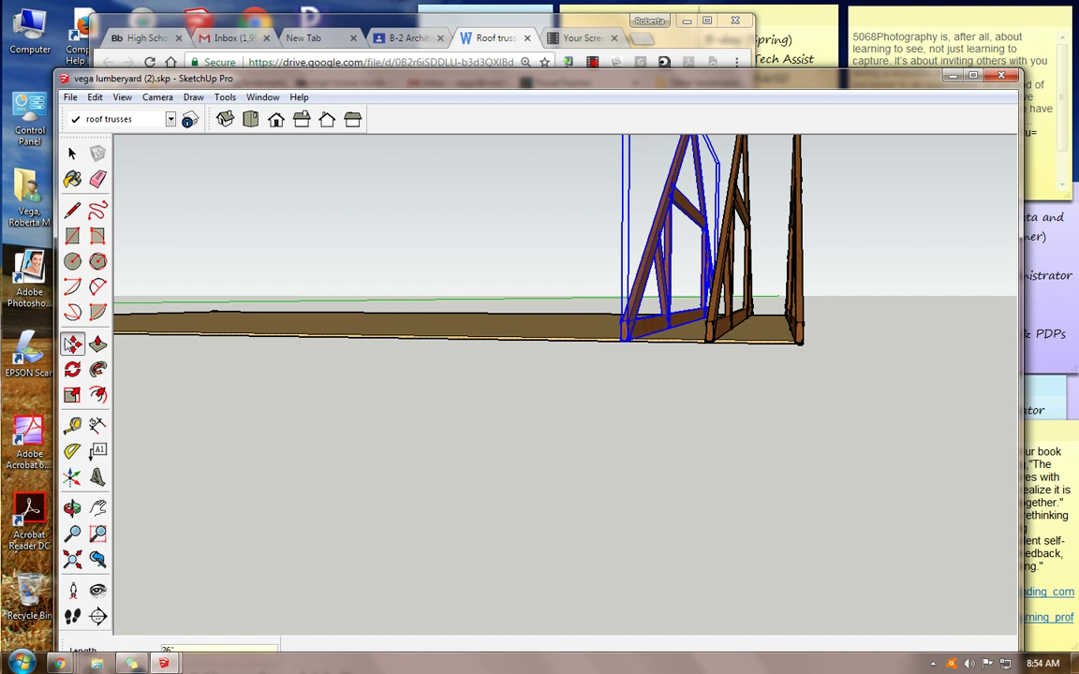
# - Save the model under its current file name and clear the truss selection
pyautogui.click(71, 97)
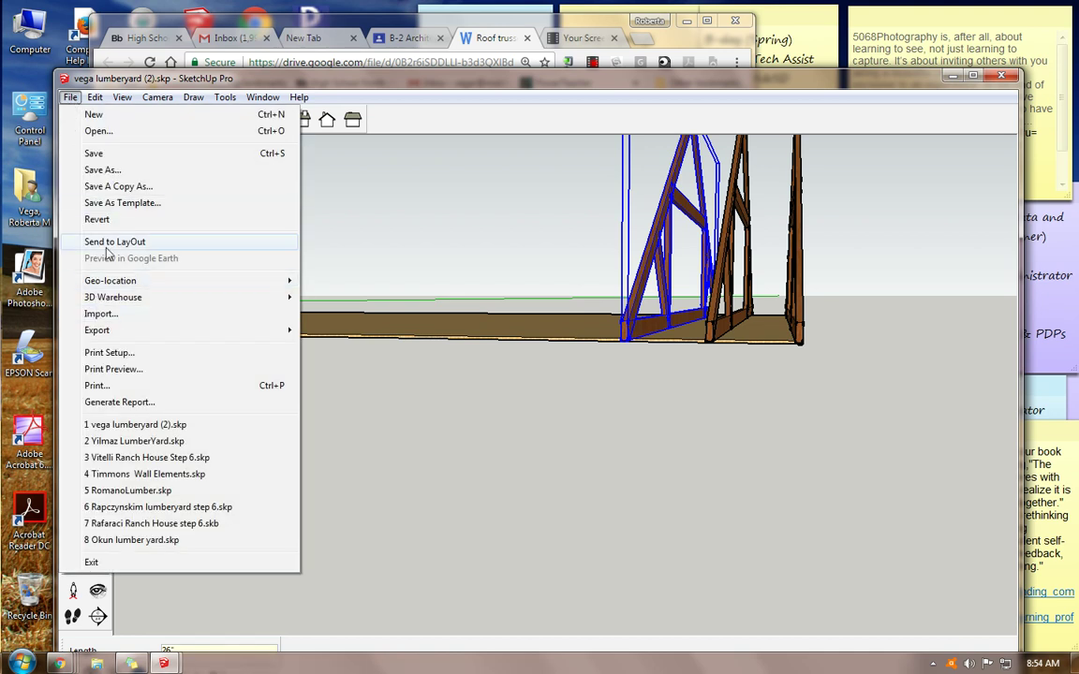
pyautogui.click(93, 152)
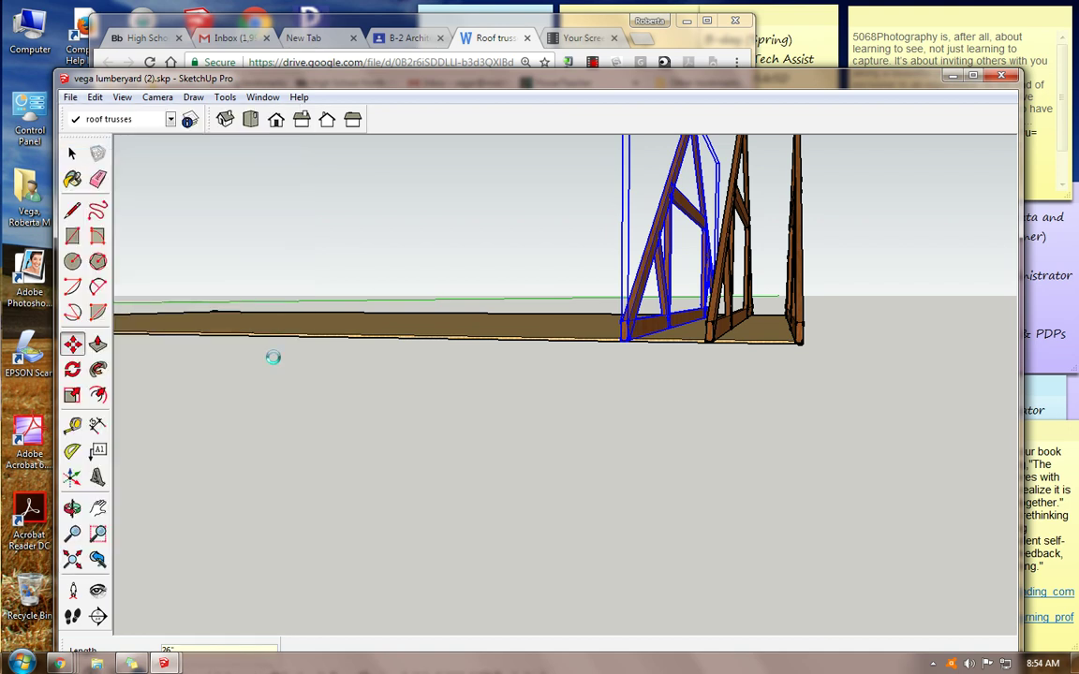
pyautogui.press('space')
pyautogui.click(208, 395)
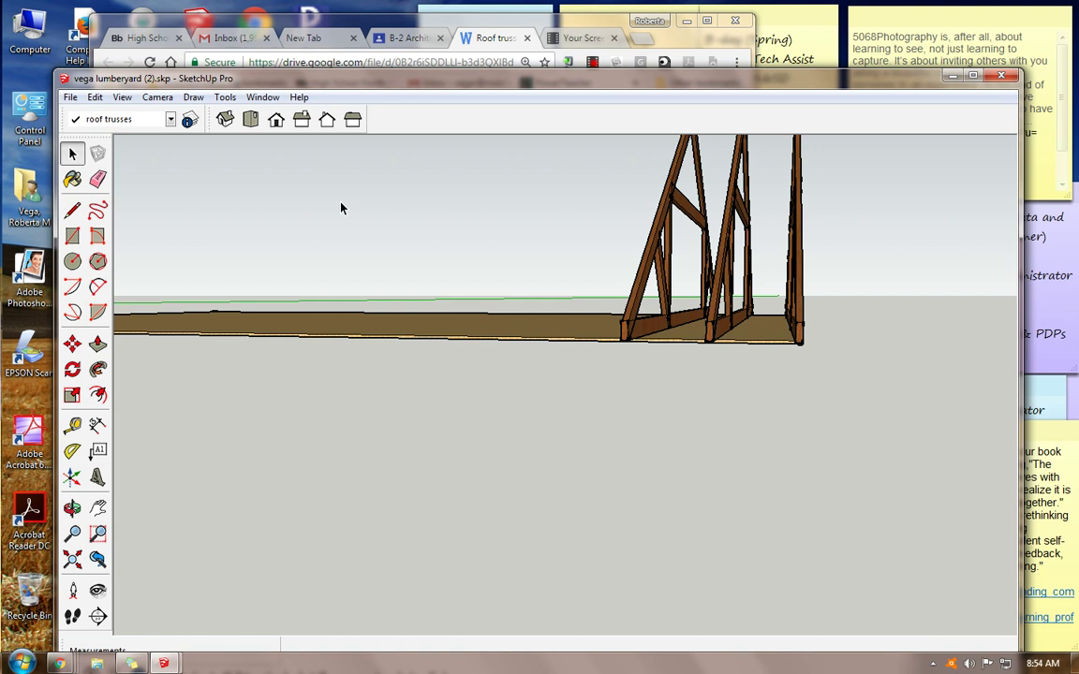